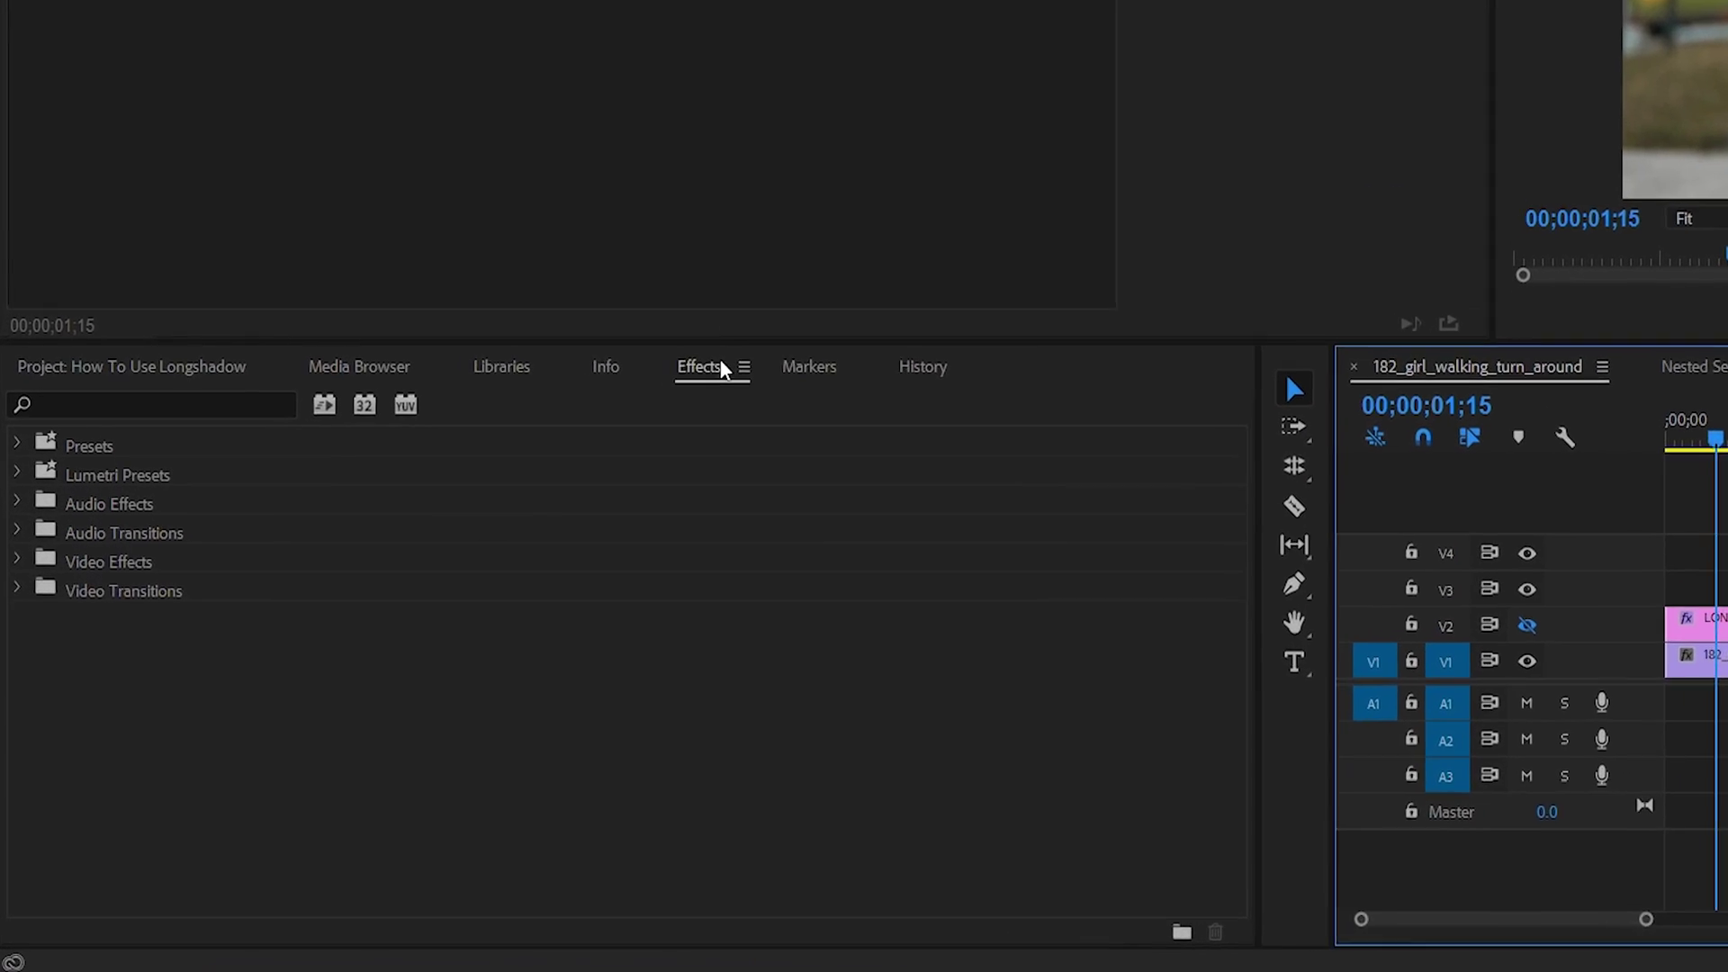
# Expand Video Effects and its Motion Array folder, then select the Long Shadow effect
pyautogui.click(440, 604)
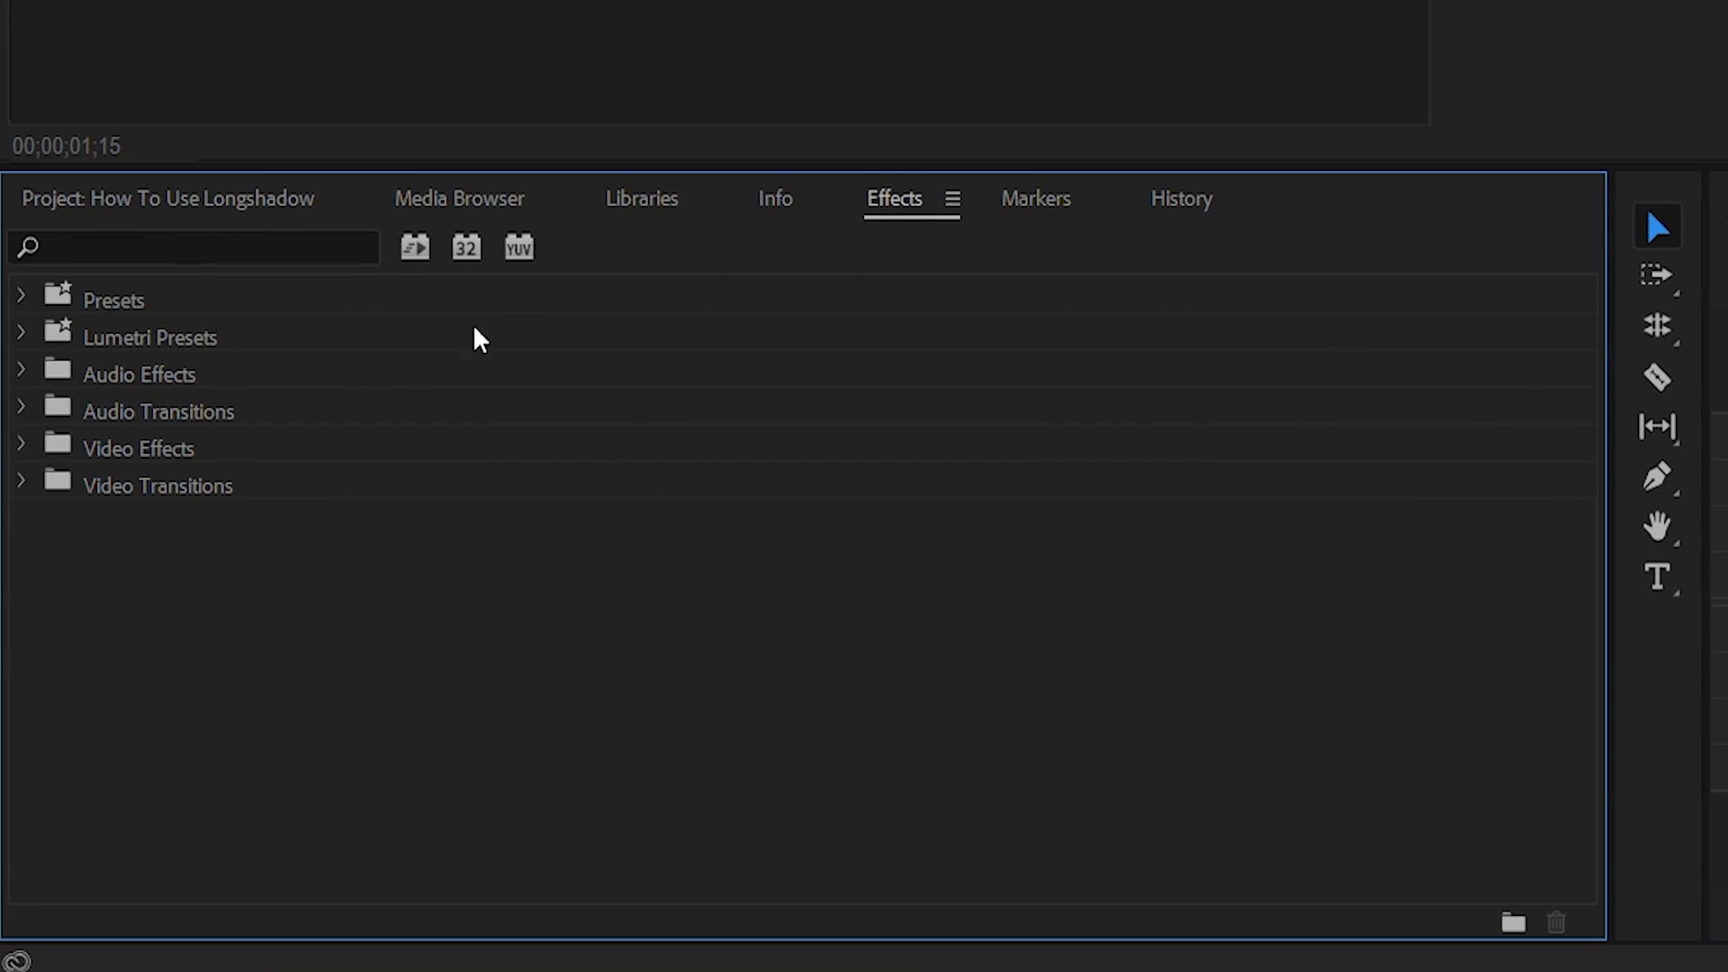
pyautogui.click(20, 450)
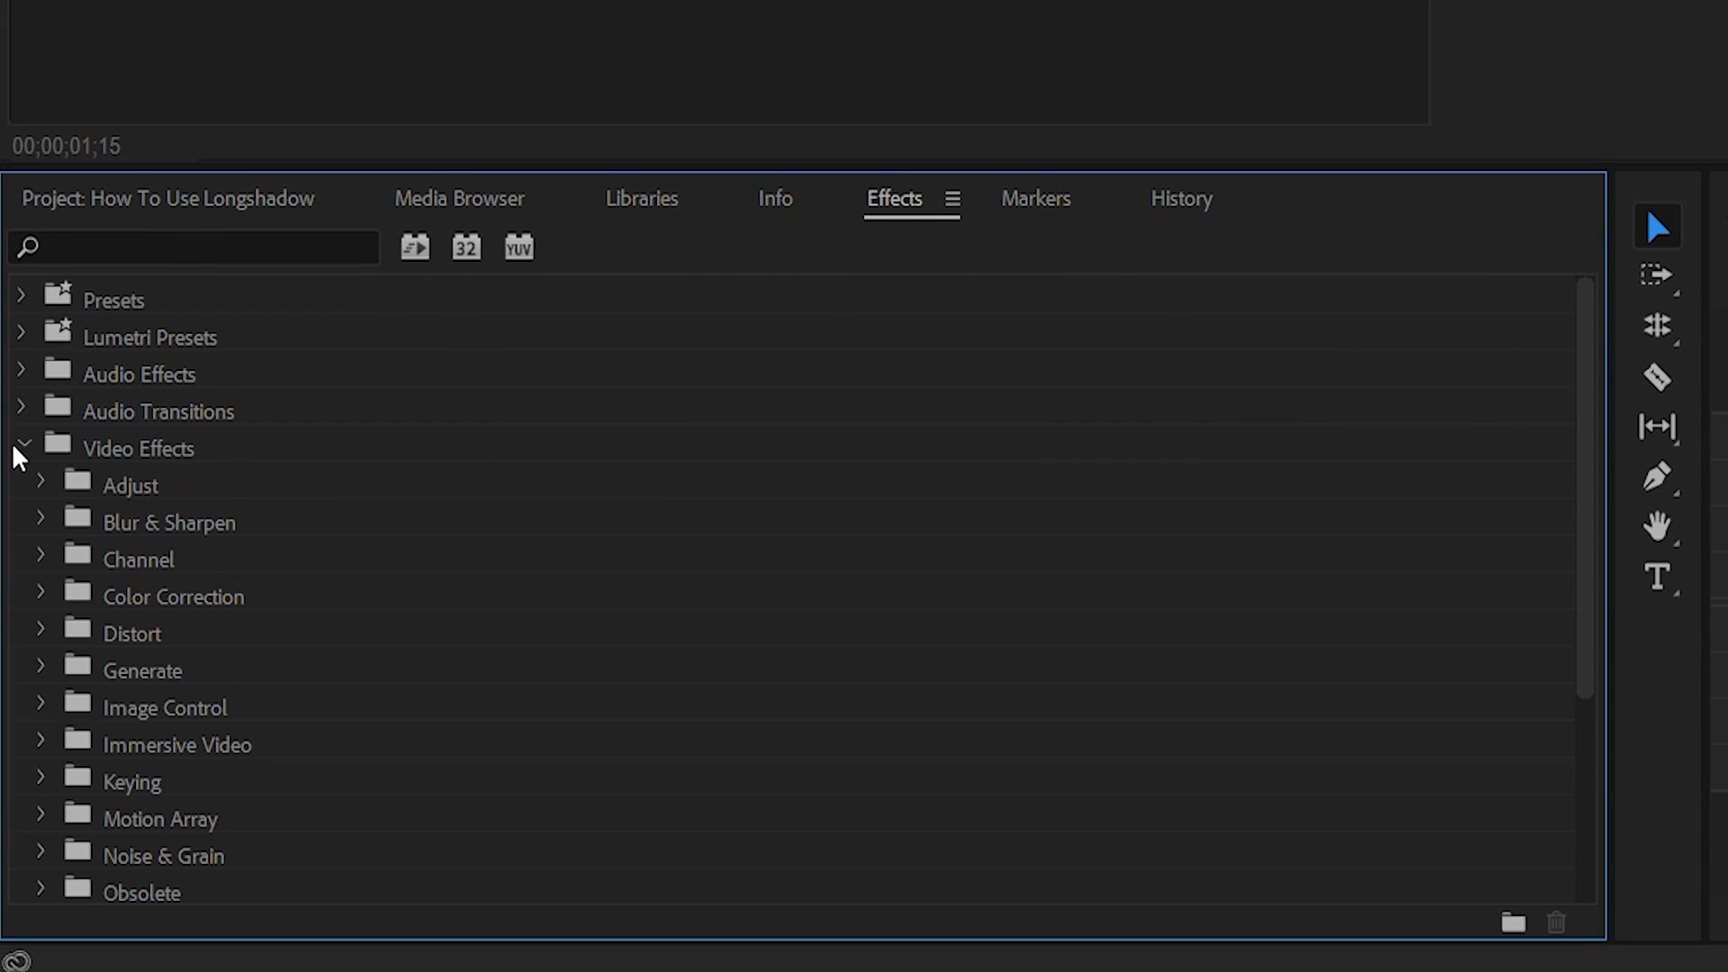
pyautogui.scroll(-2, 116, 675)
pyautogui.click(123, 641)
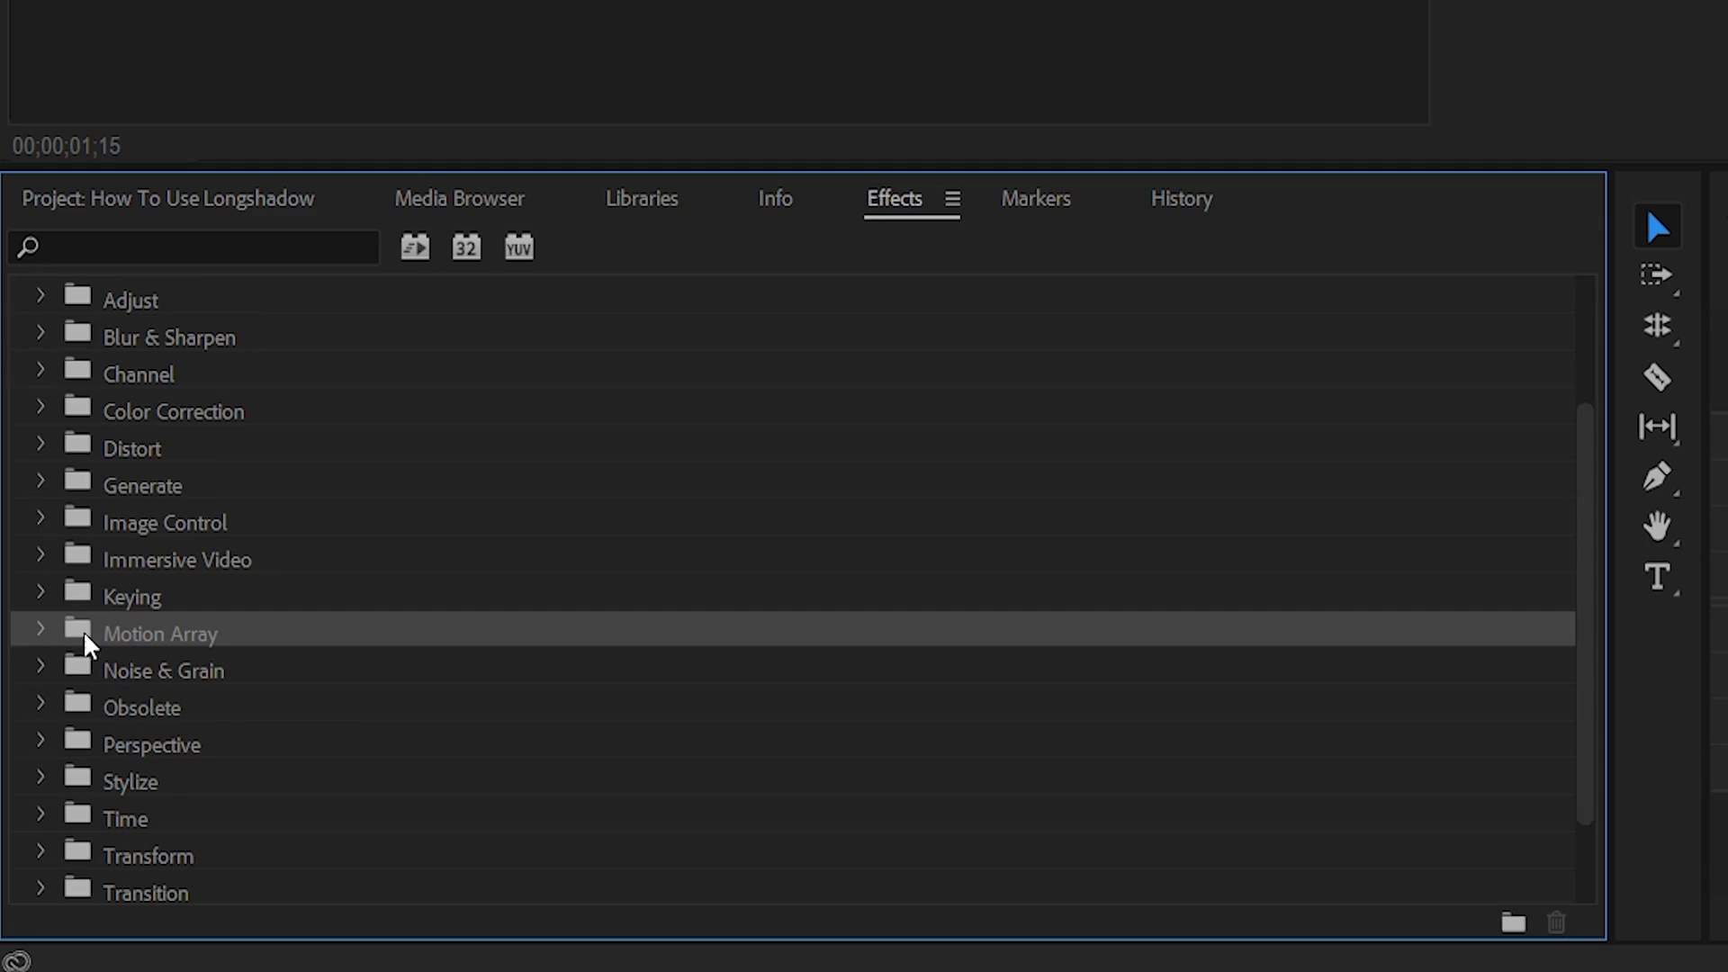
pyautogui.click(45, 632)
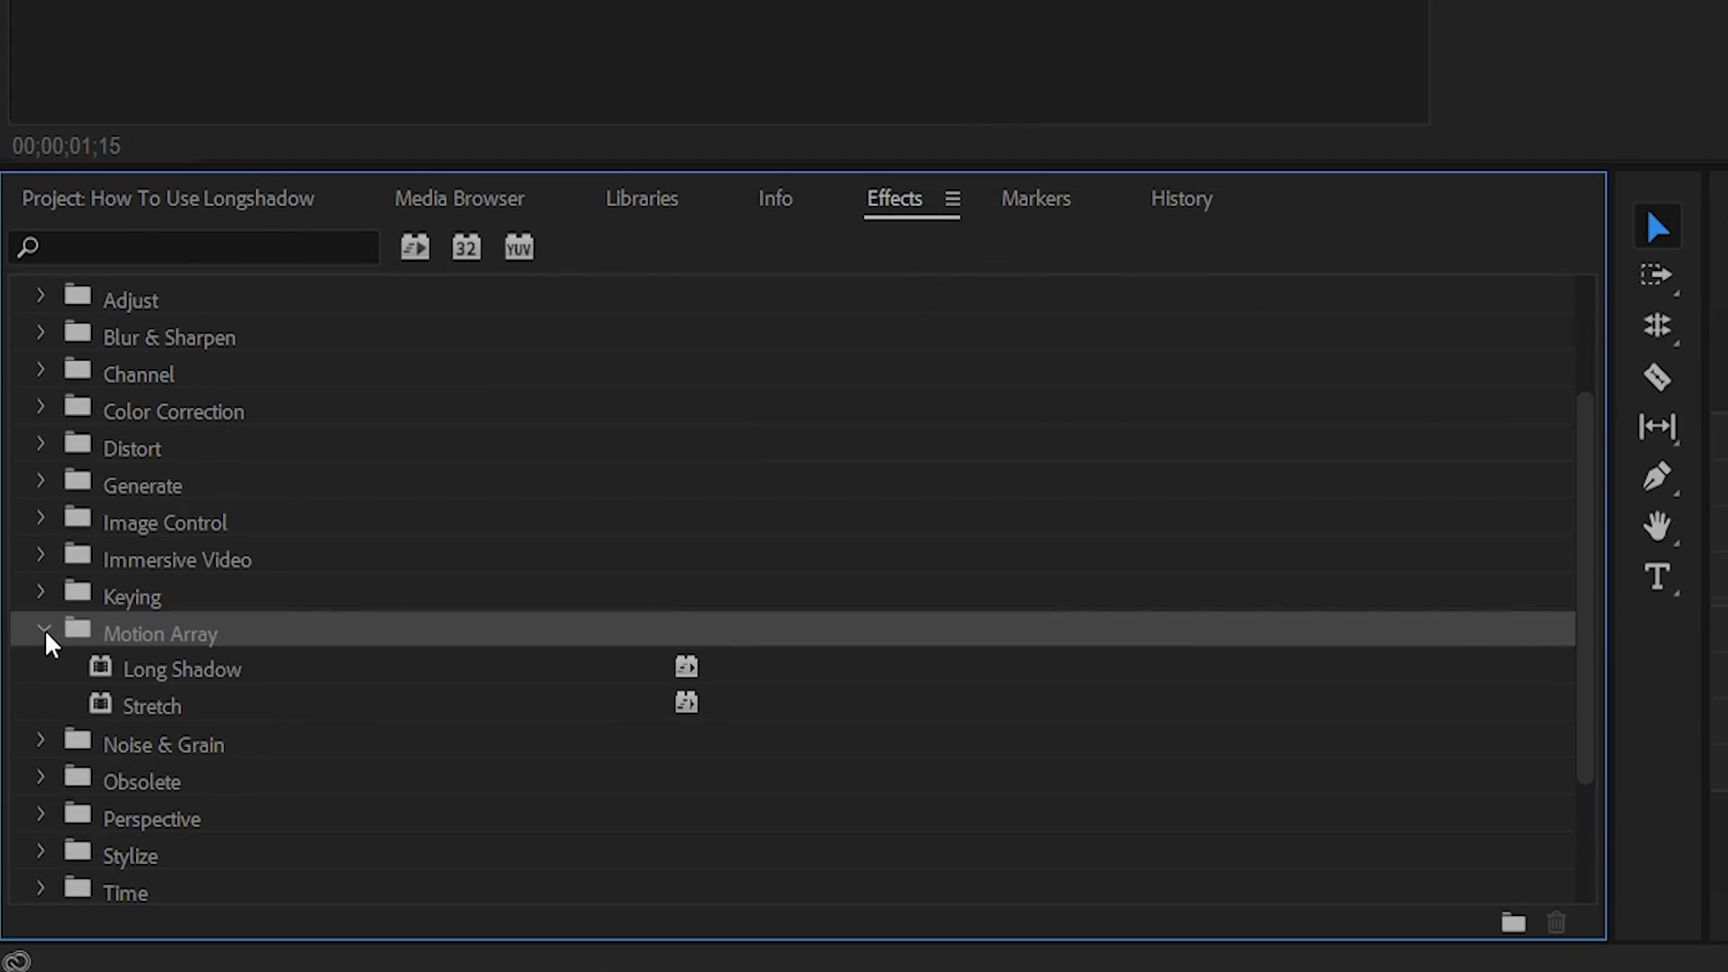
pyautogui.click(205, 674)
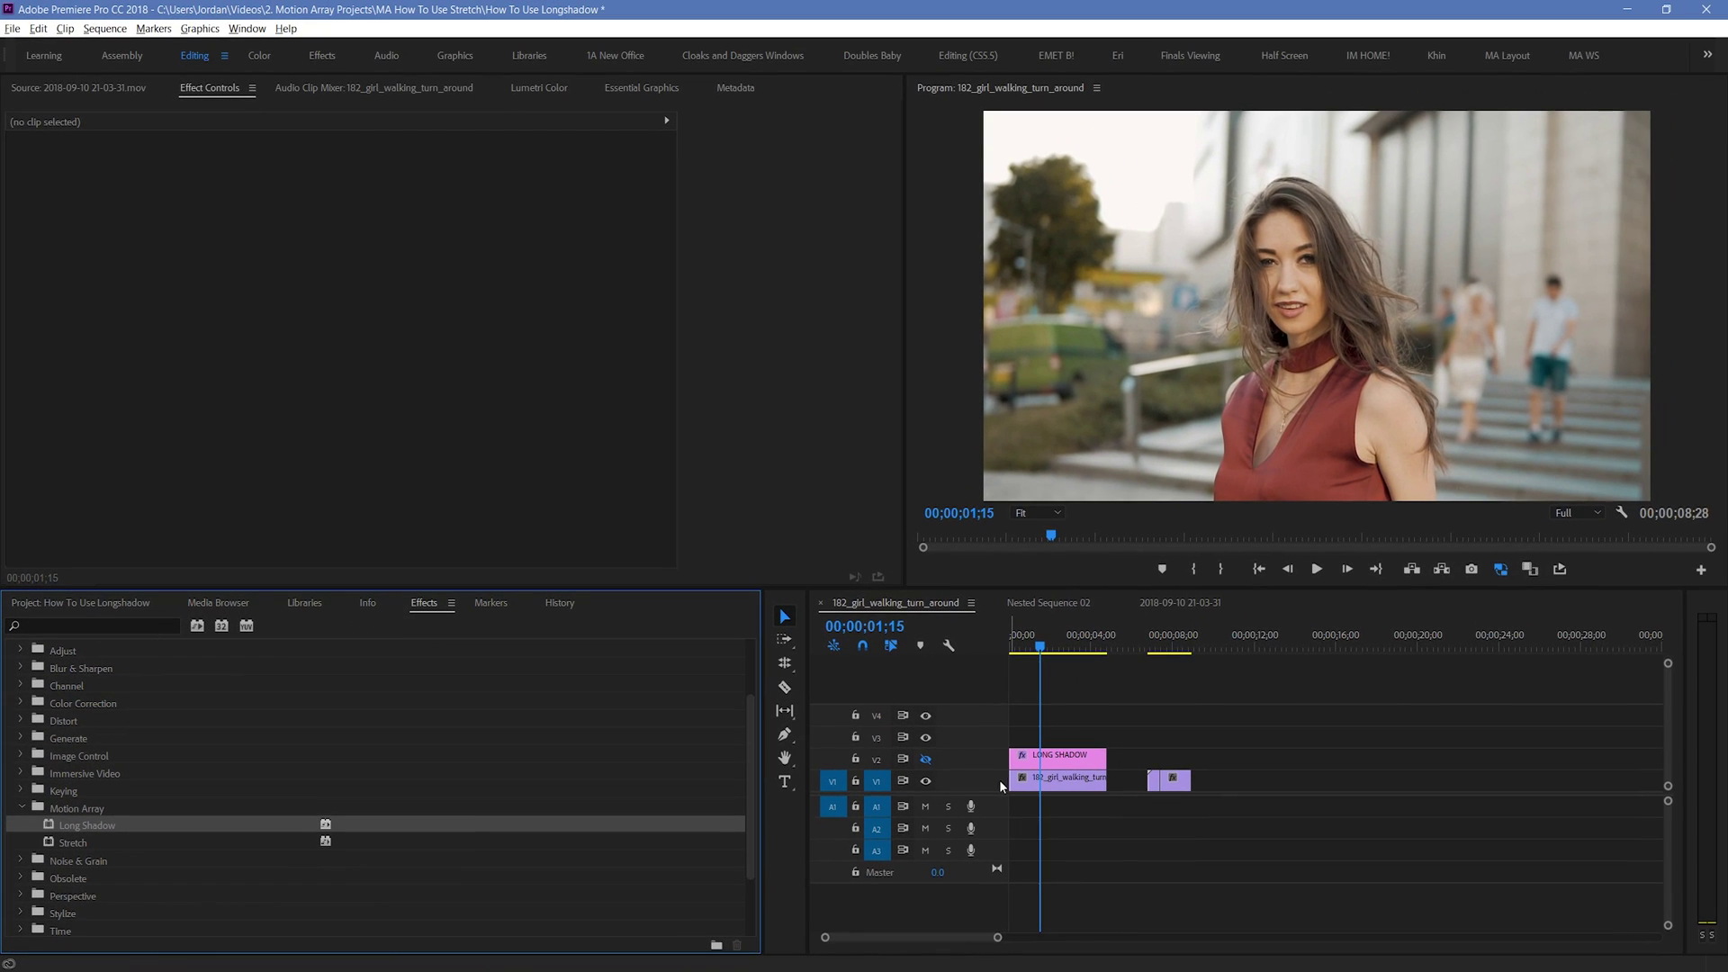
# Show track V2 and apply Long Shadow to the LONG SHADOW title, casting a cyan shadow
pyautogui.click(923, 760)
pyautogui.moveTo(143, 823); pyautogui.dragTo(1060, 758)
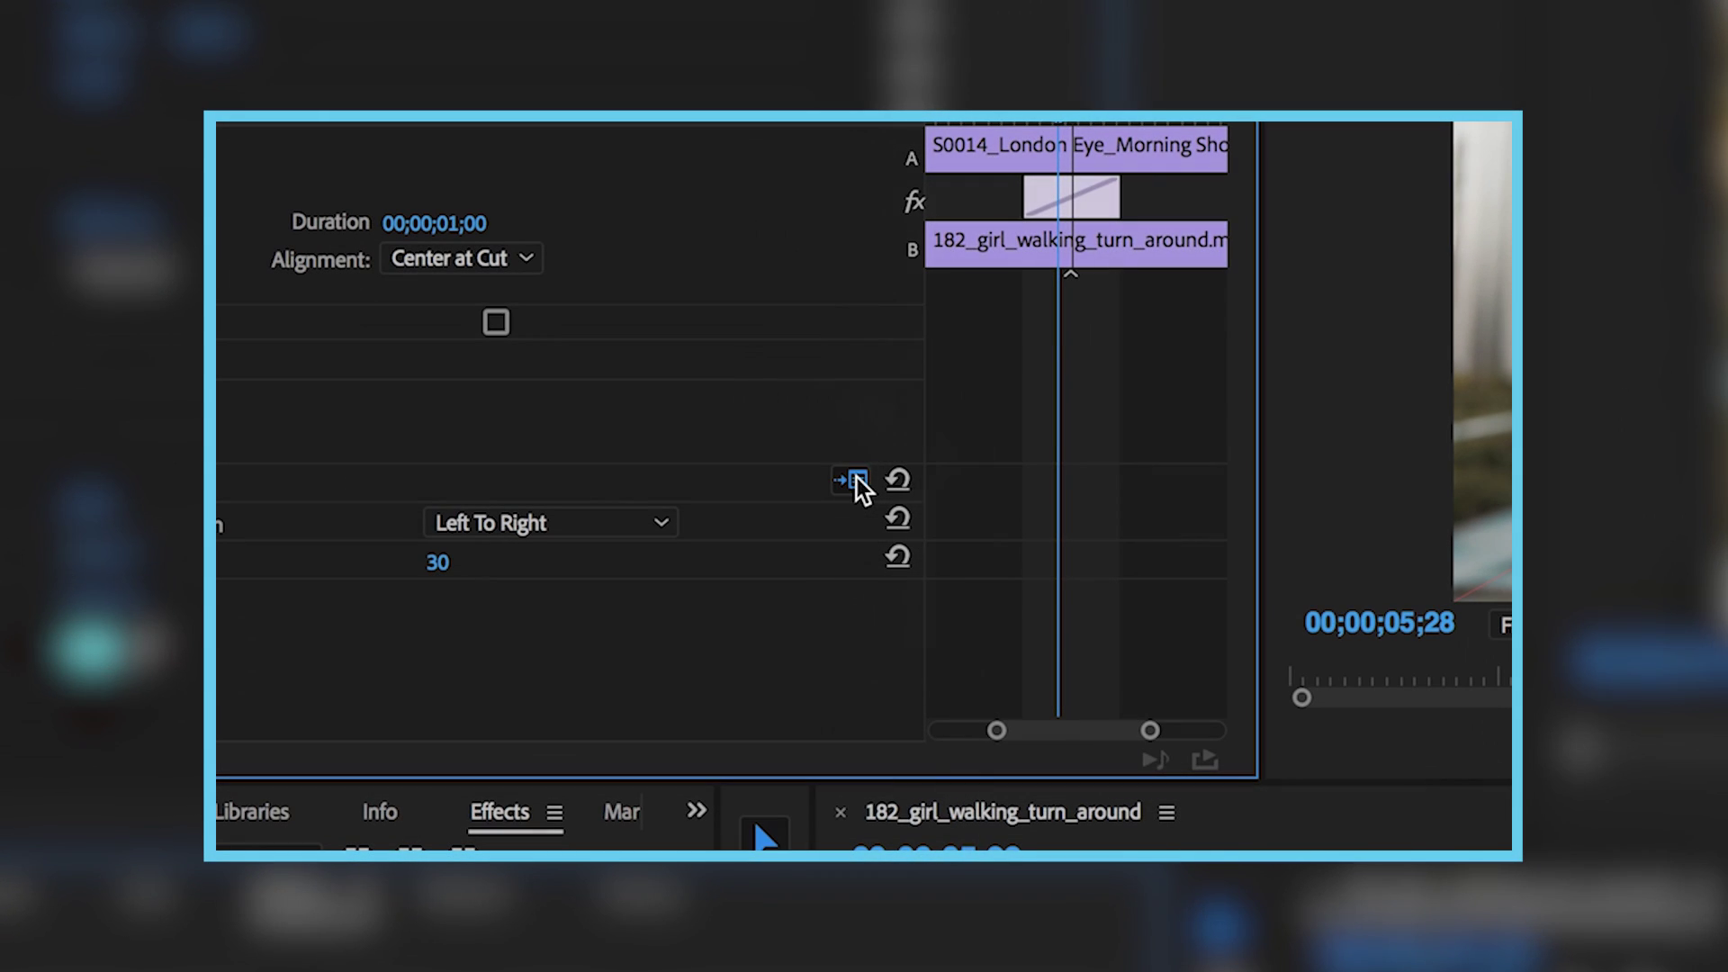
pyautogui.click(855, 482)
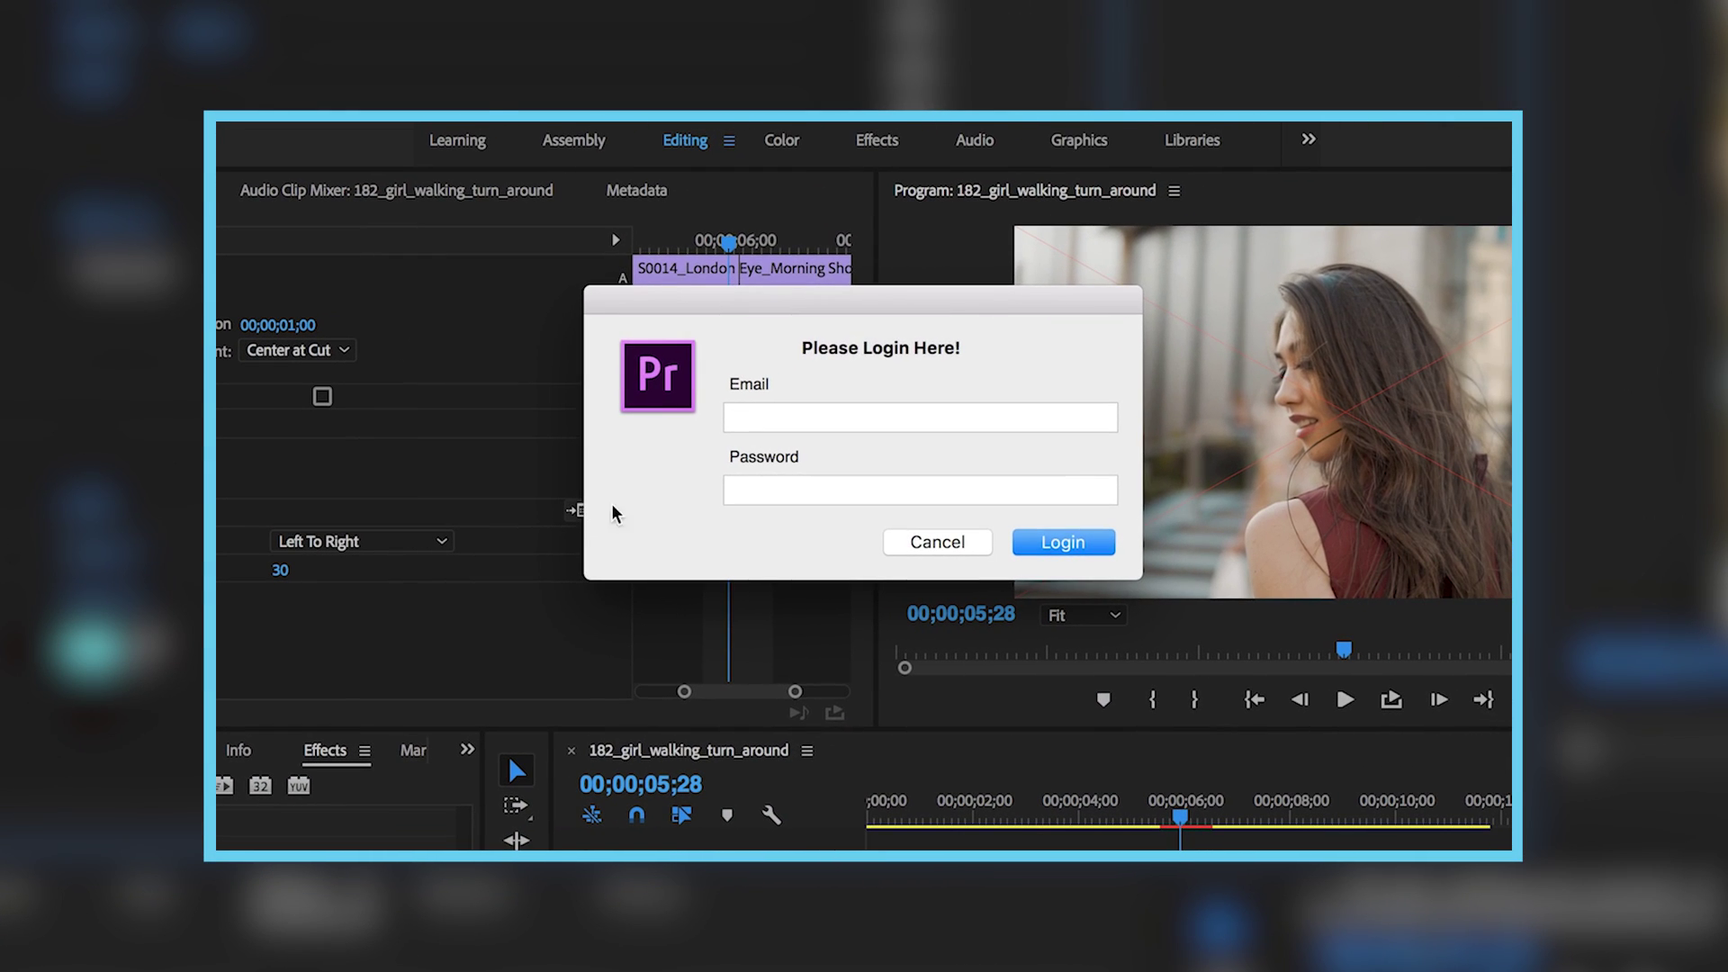
# Log in to the Long Shadow effect with the account e-mail and password
pyautogui.click(807, 431)
pyautogui.write('user@mail.com')
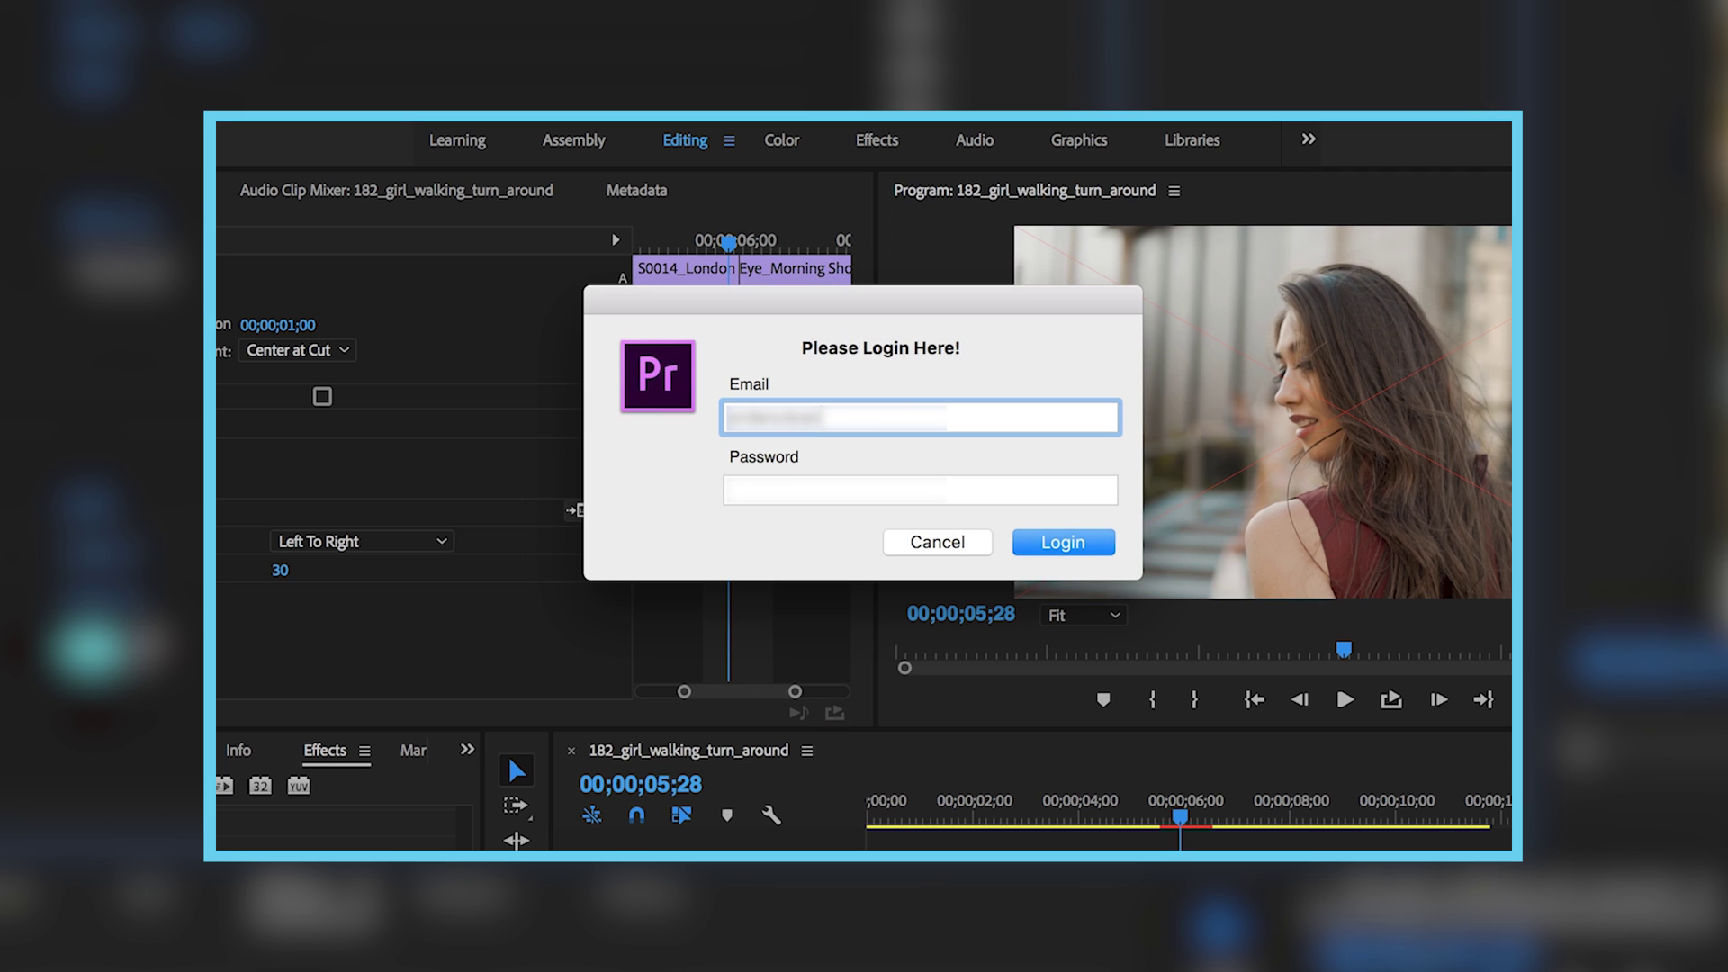
pyautogui.write('@gmail.com')
pyautogui.press('Tab')
pyautogui.write('password')
pyautogui.click(1085, 534)
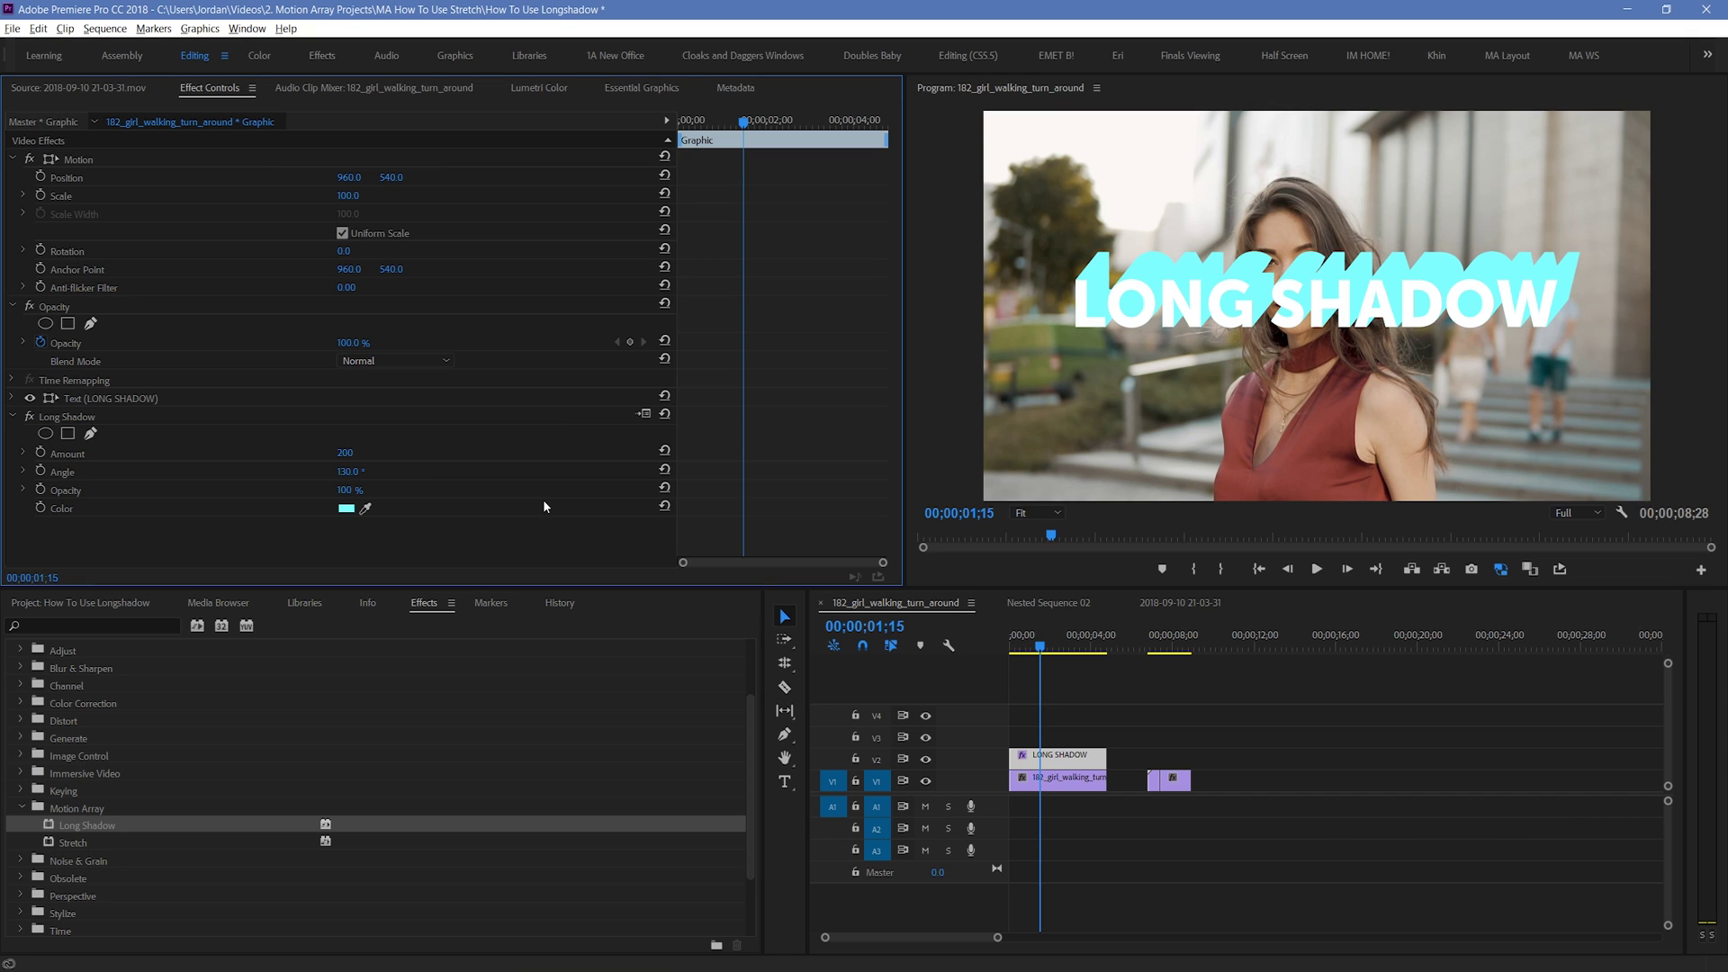
pyautogui.click(1055, 760)
pyautogui.click(208, 97)
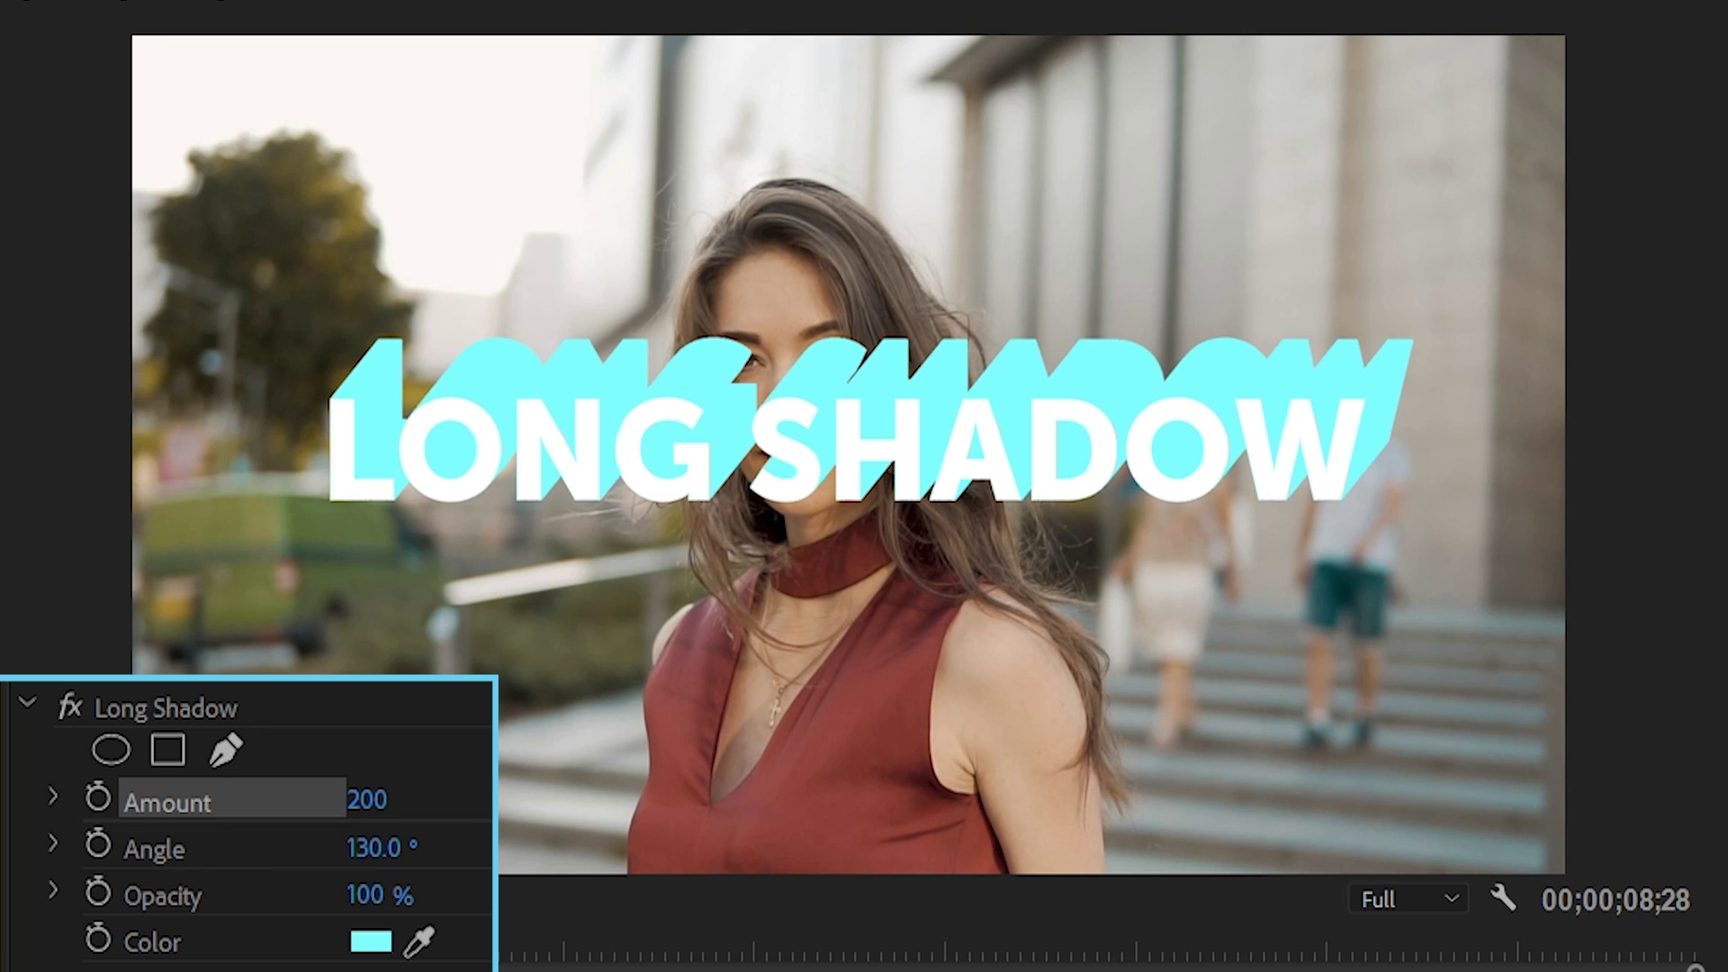
pyautogui.click(392, 800)
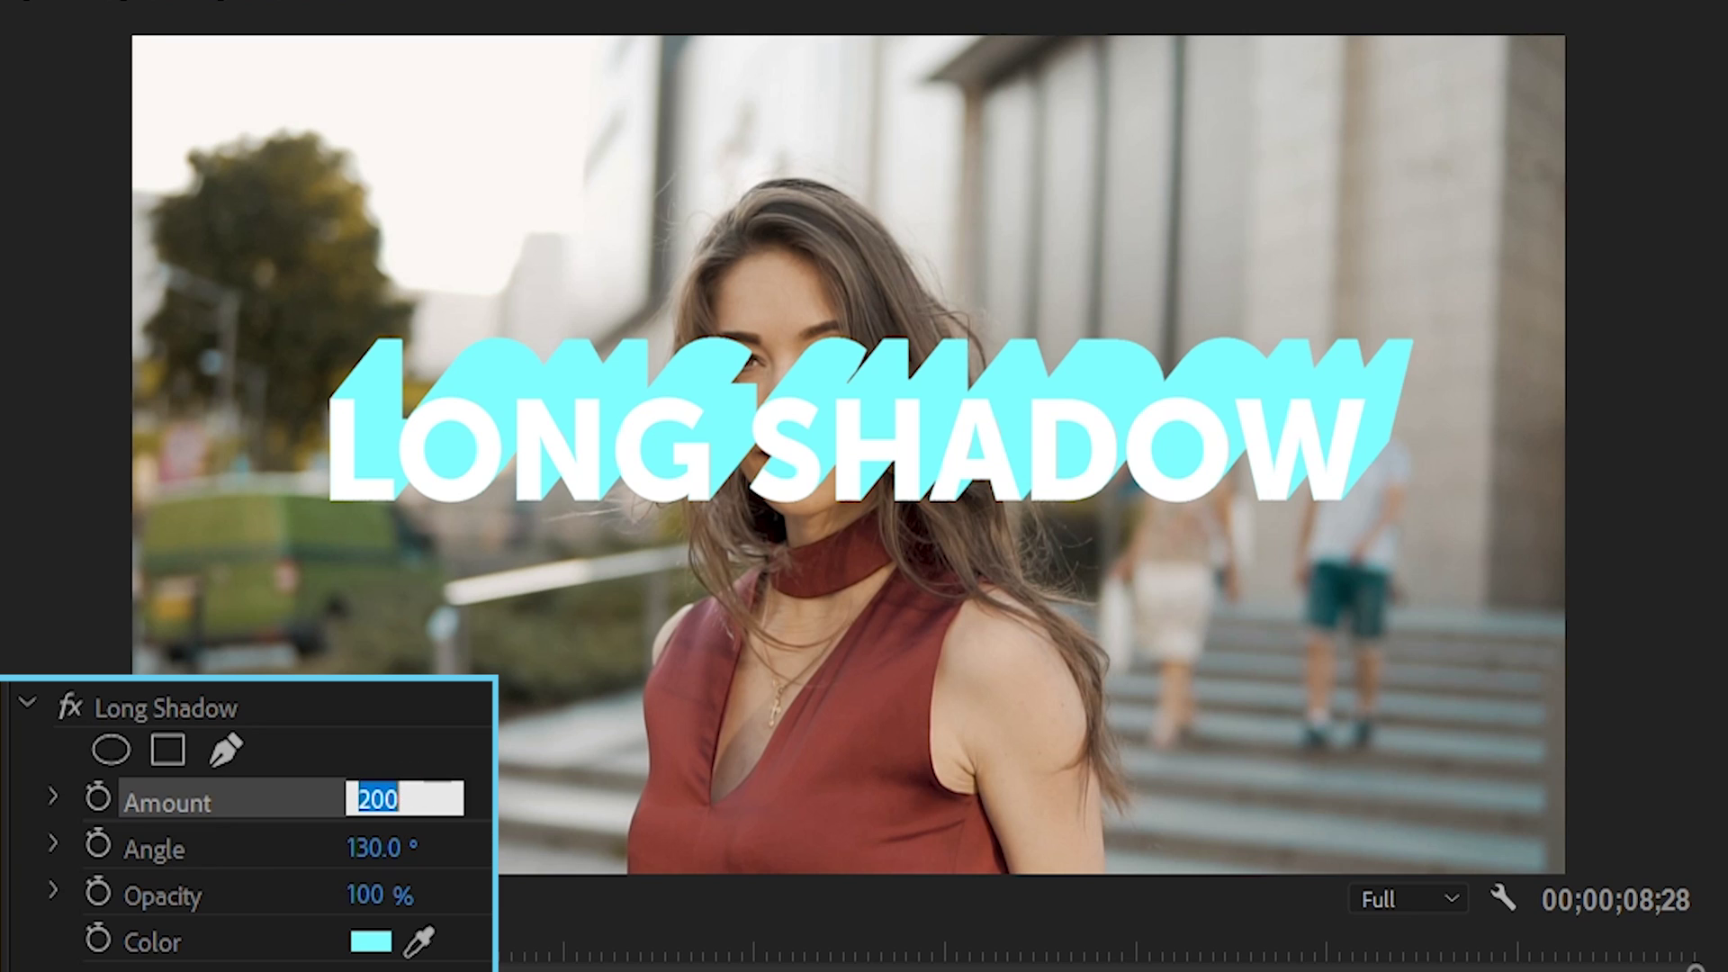
pyautogui.press('Escape')
pyautogui.moveTo(394, 804)
pyautogui.mouseDown()
pyautogui.moveTo(227, 804)
pyautogui.moveTo(405, 806)
pyautogui.mouseUp()
pyautogui.hotkey('ctrl', 'z')
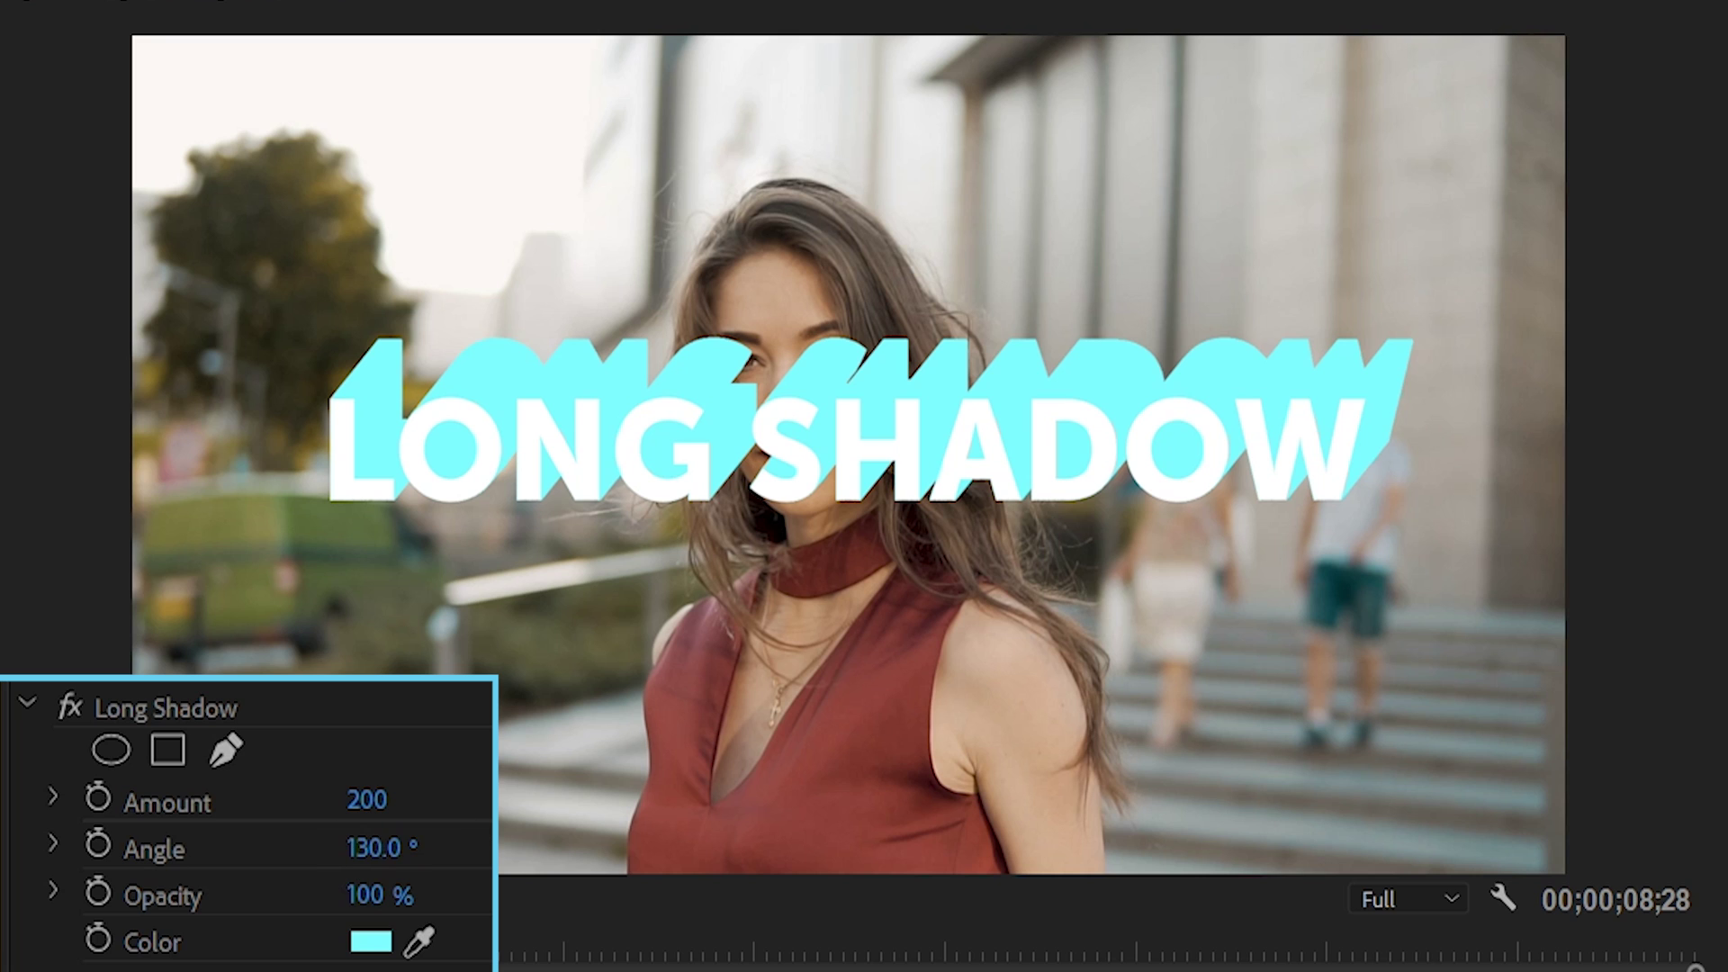
pyautogui.moveTo(378, 848); pyautogui.dragTo(691, 848)
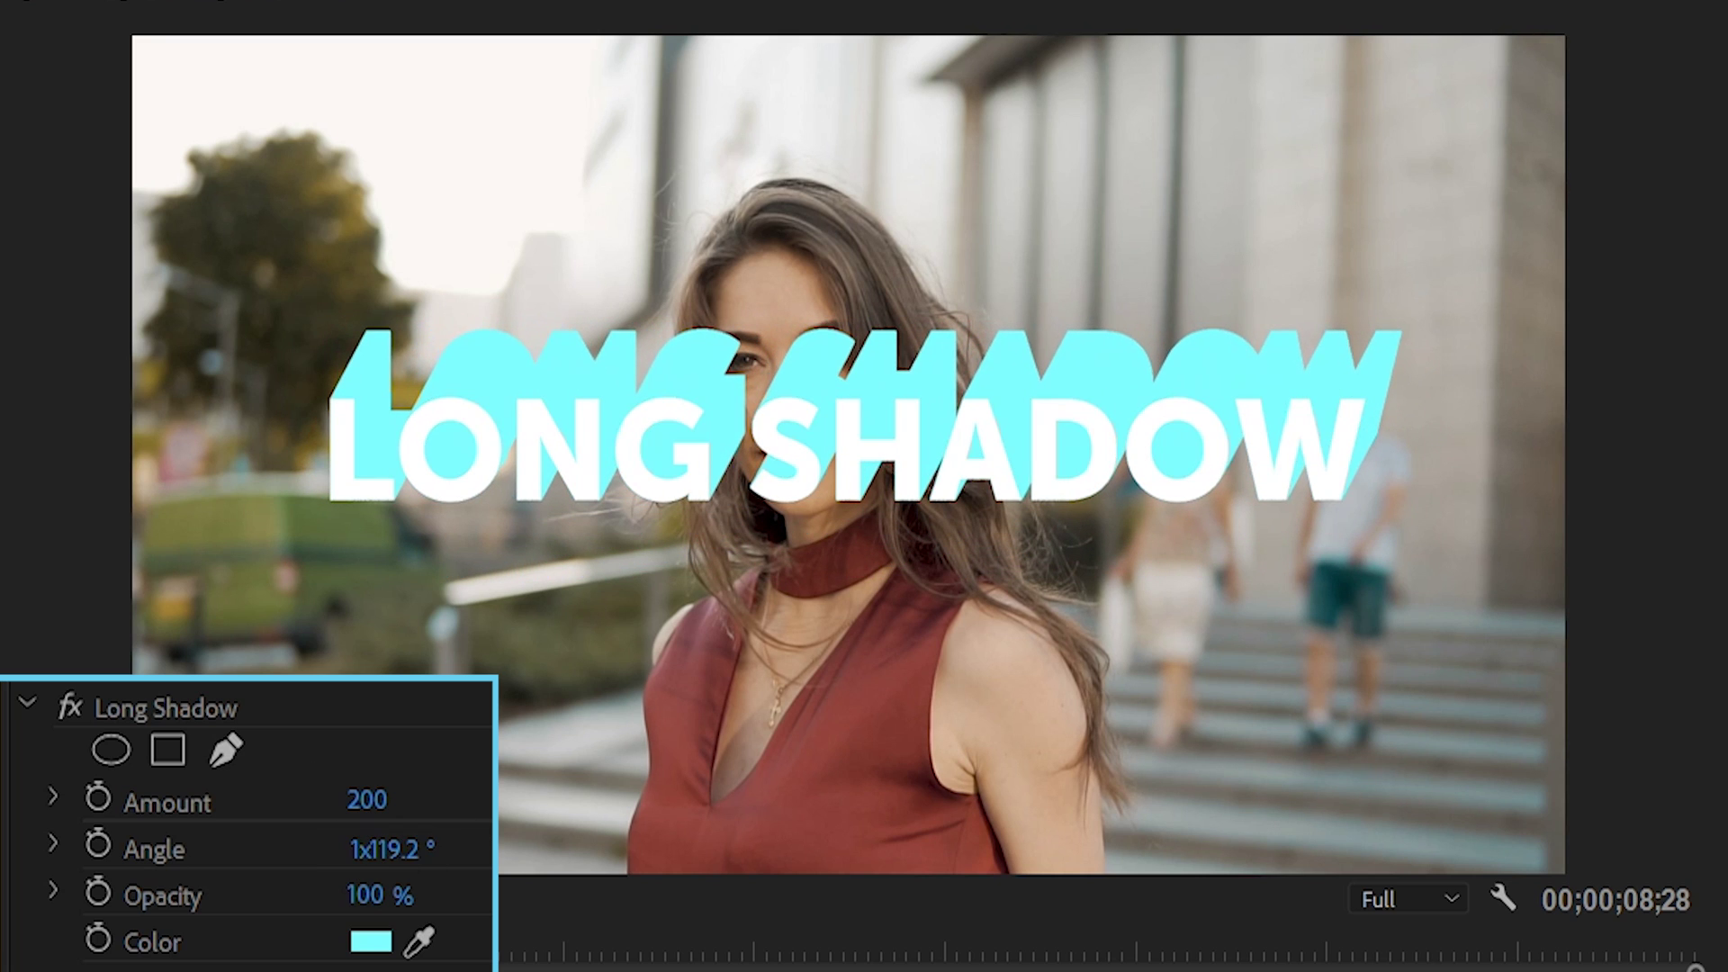
pyautogui.hotkey('ctrl', 'z')
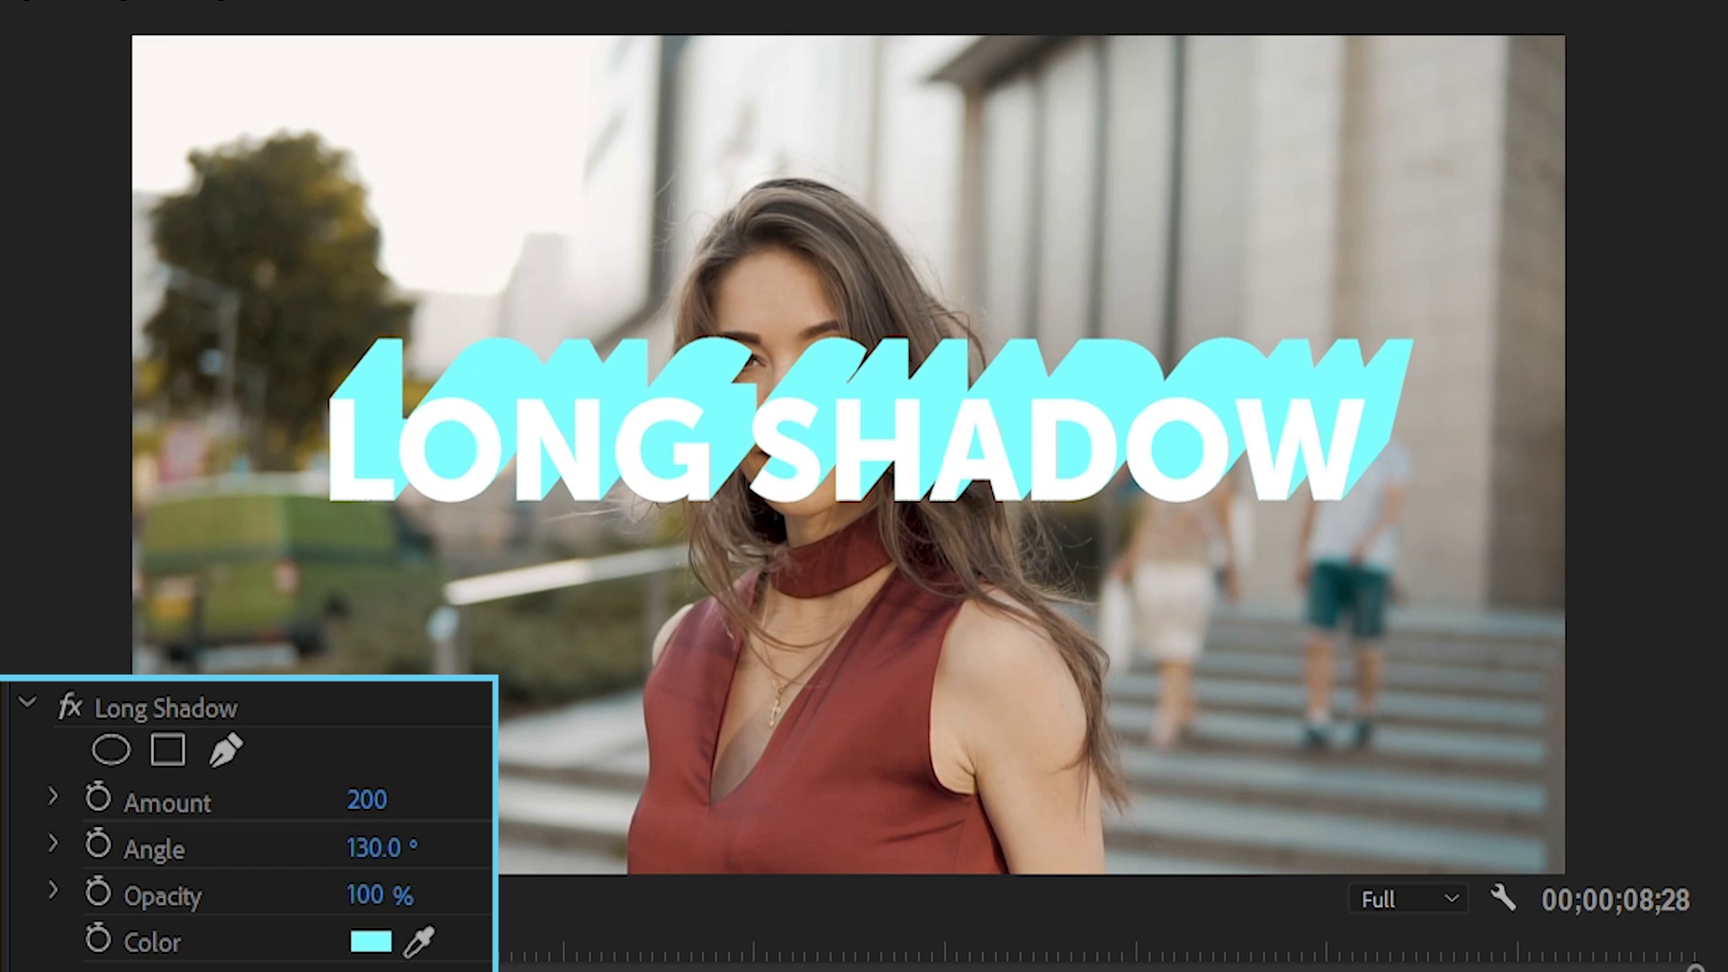
pyautogui.click(387, 848)
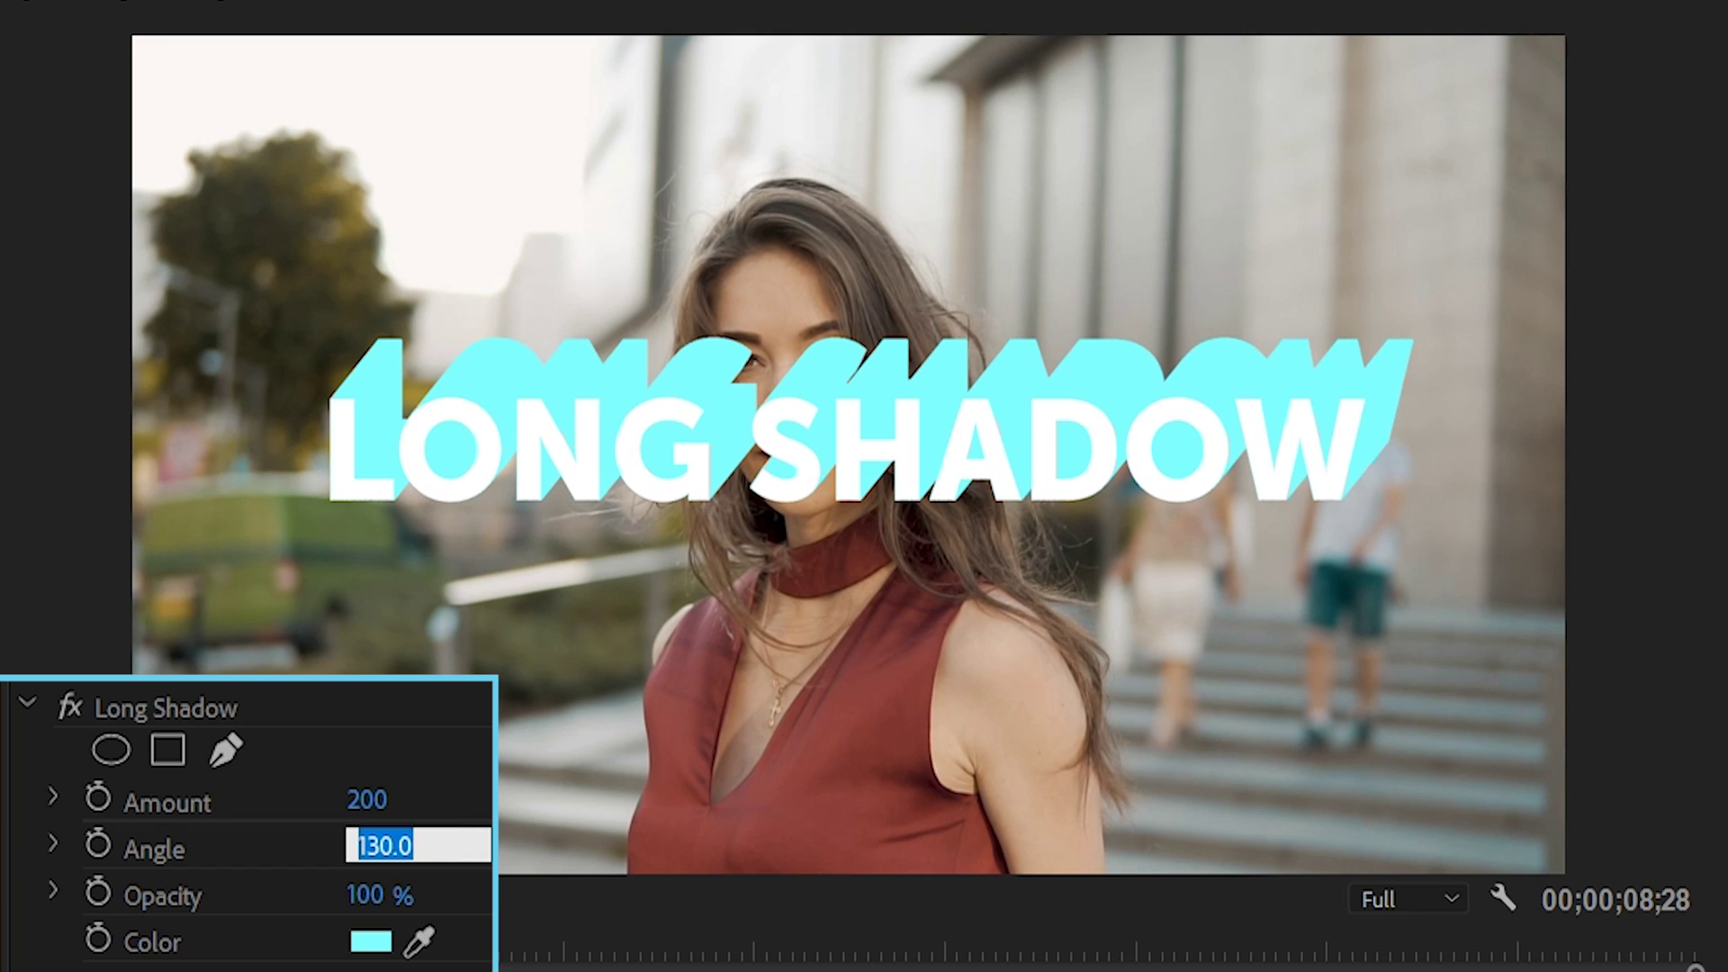
pyautogui.click(379, 846)
pyautogui.press('Left')
pyautogui.press('Left')
pyautogui.write('2x')
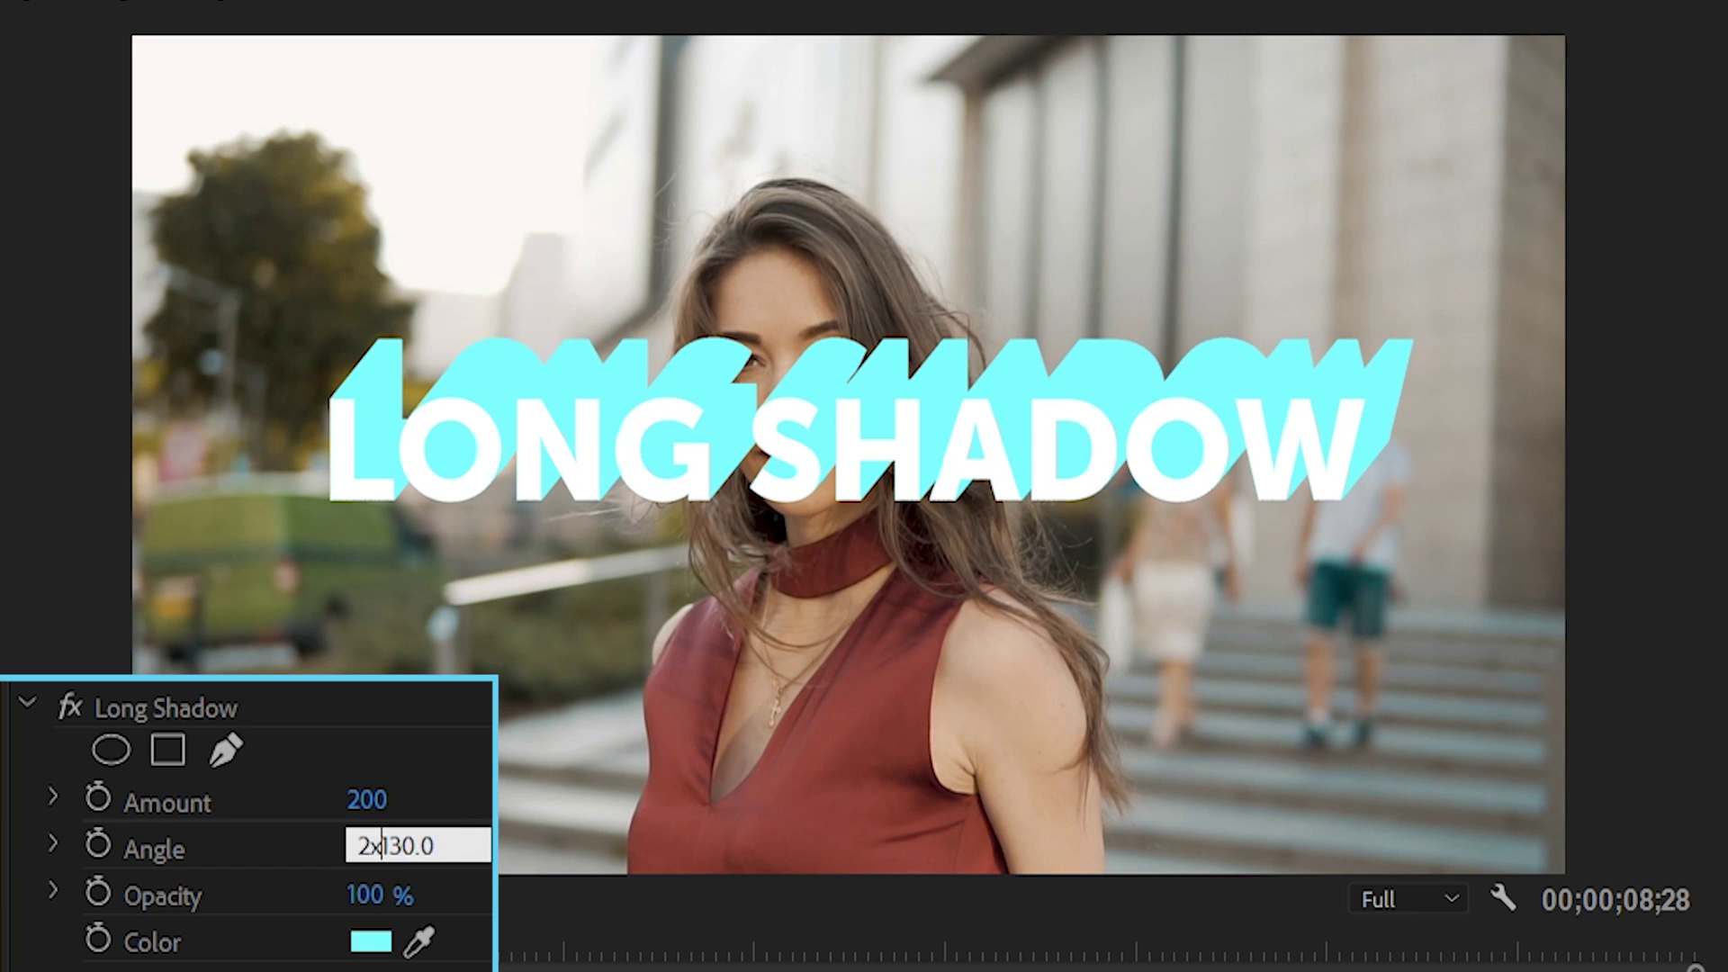
pyautogui.press('Return')
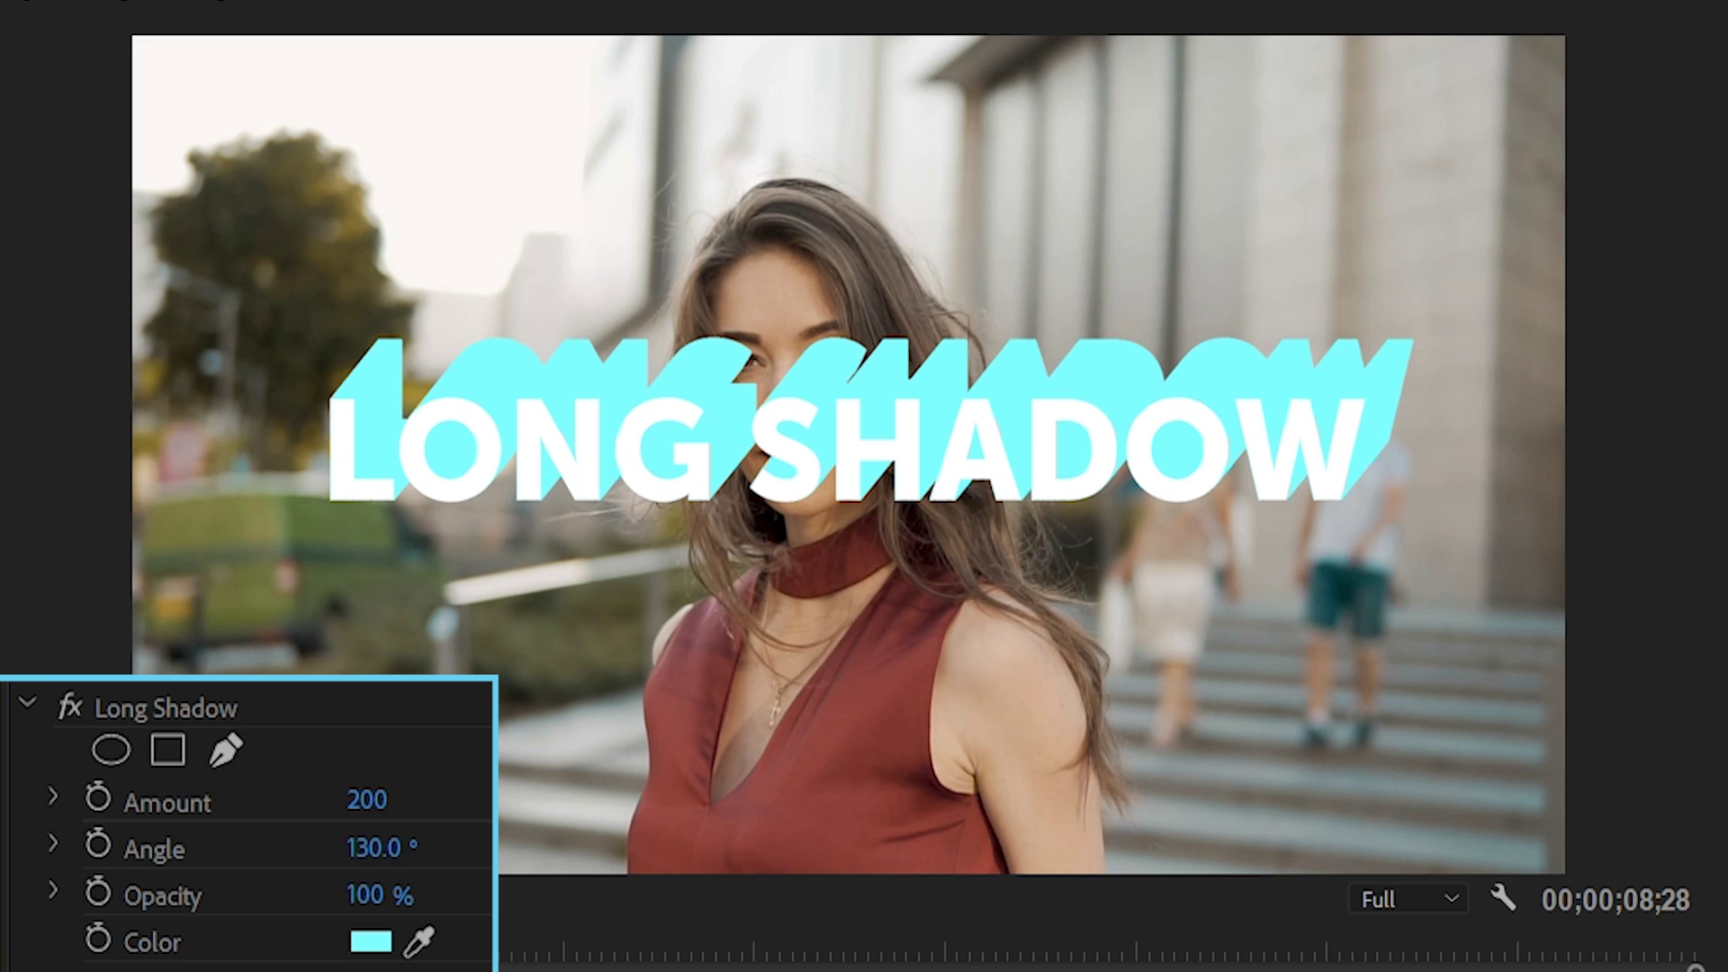
pyautogui.moveTo(367, 895)
pyautogui.mouseDown()
pyautogui.moveTo(297, 895)
pyautogui.moveTo(342, 894)
pyautogui.mouseUp()
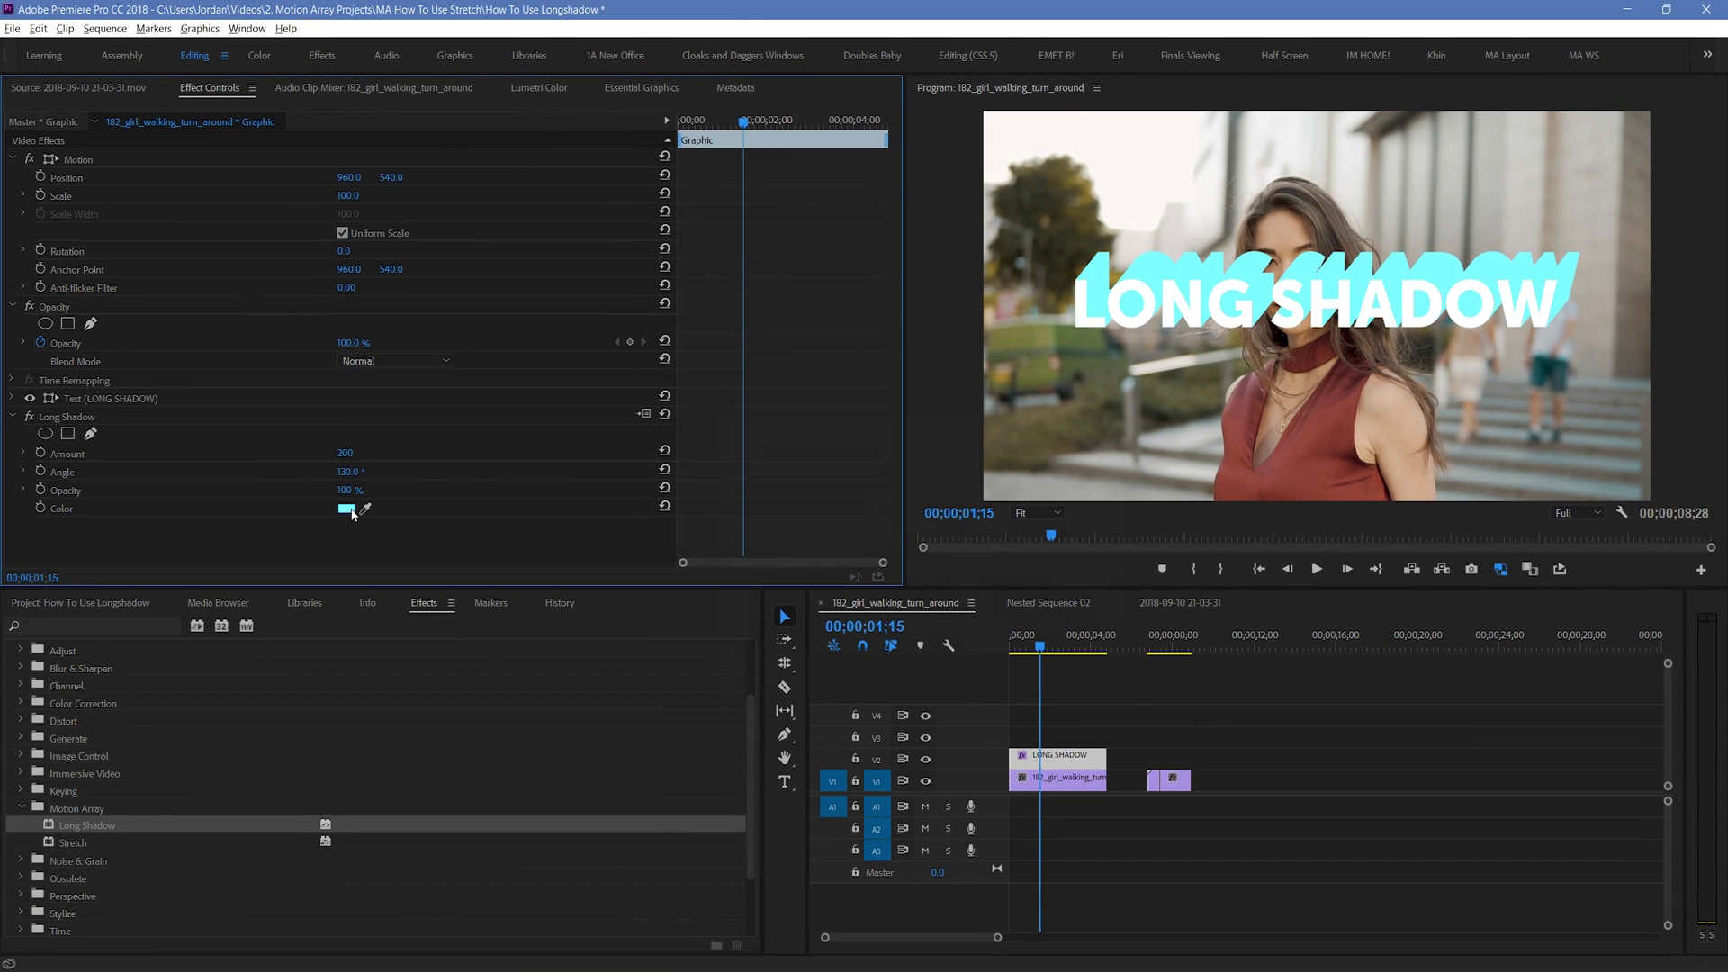
# Change the title's shadow colour from cyan to salmon red using the hue slider
pyautogui.click(346, 509)
pyautogui.moveTo(954, 581); pyautogui.dragTo(954, 668)
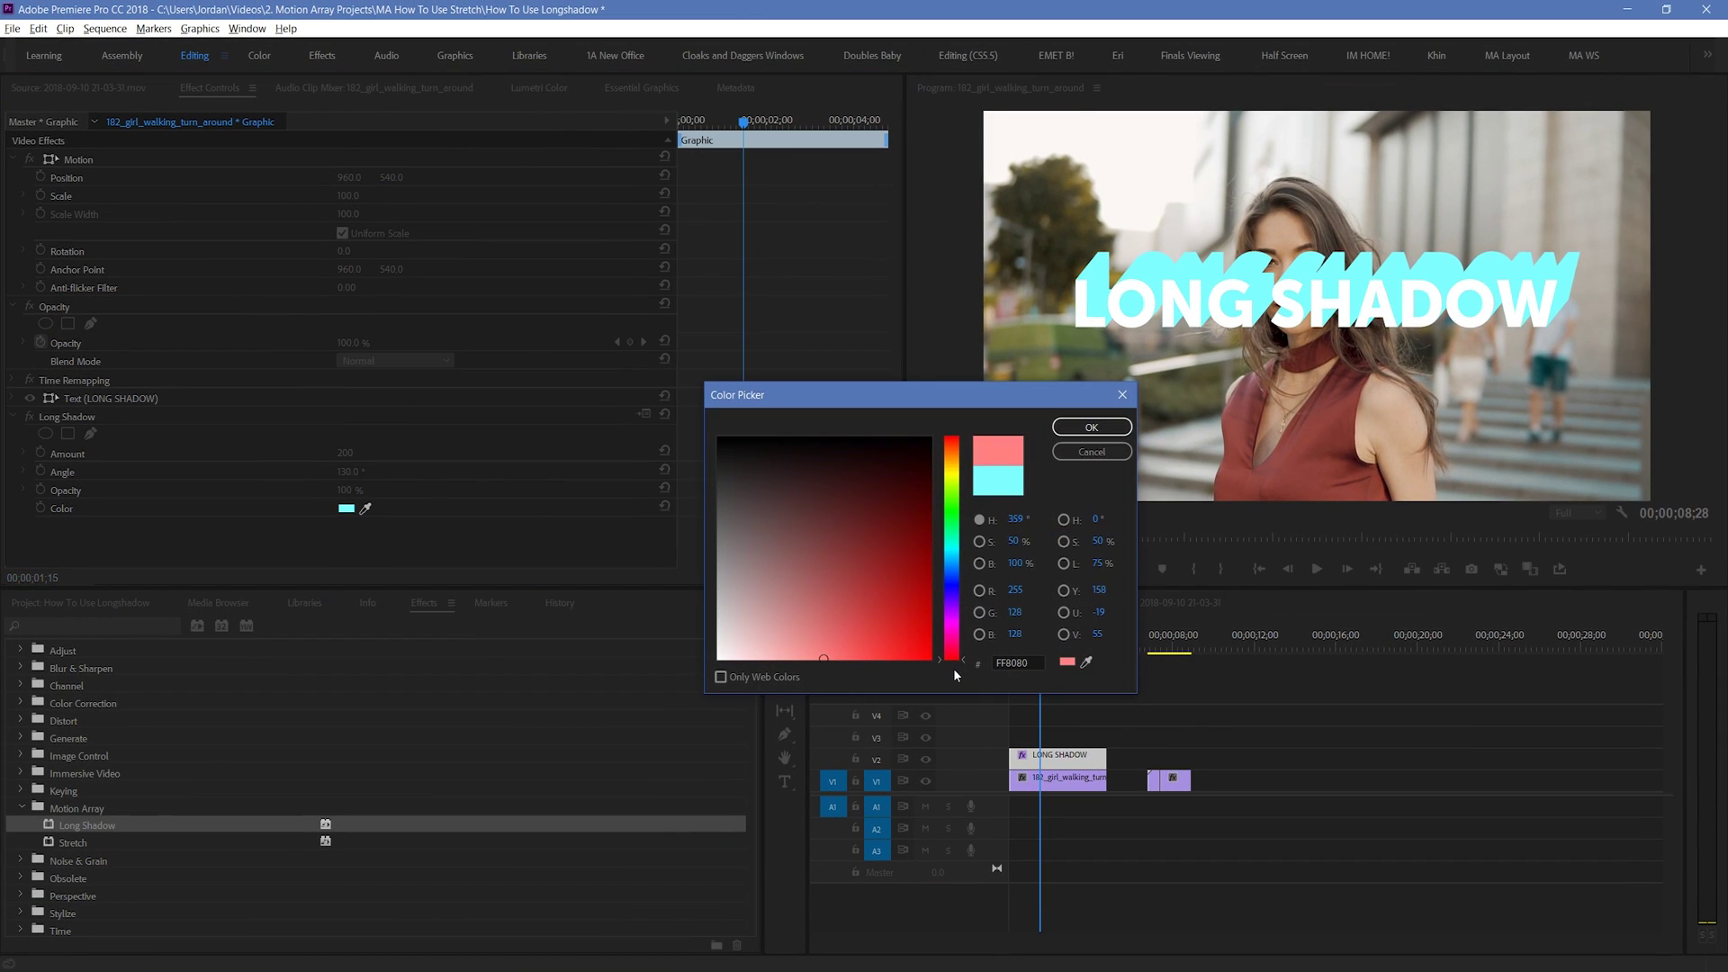
pyautogui.click(1093, 426)
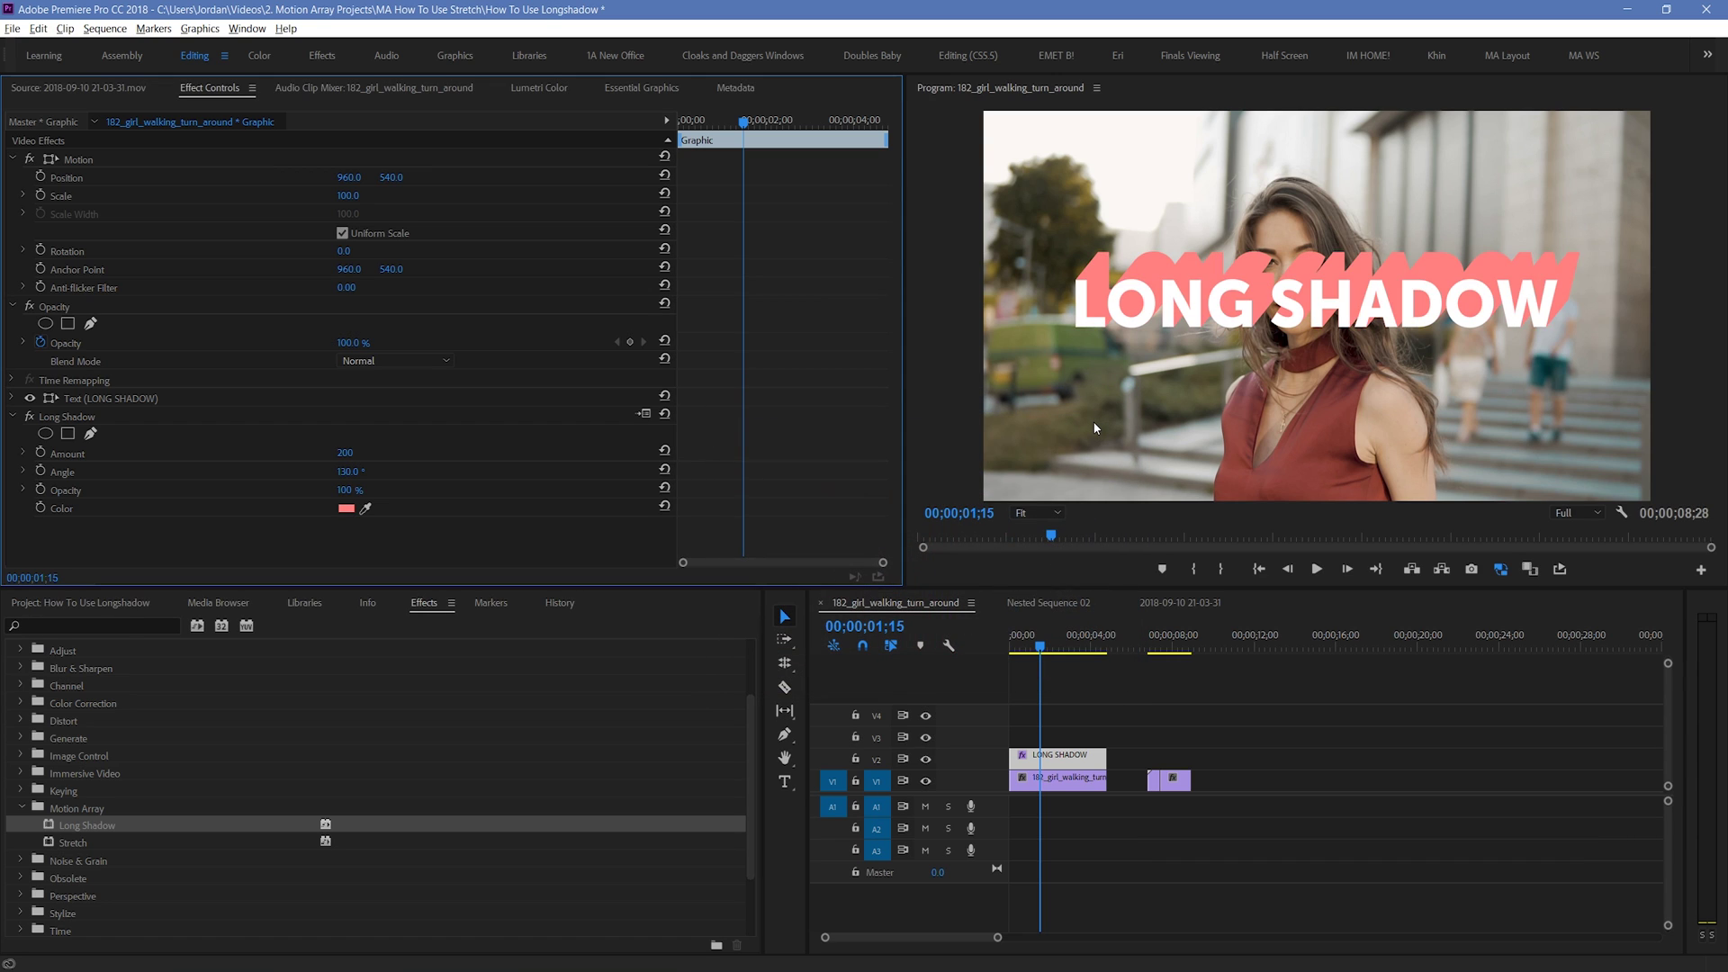
# Set the shadow colour to a lavender sampled from the timeline clip with the eyedropper
pyautogui.click(346, 508)
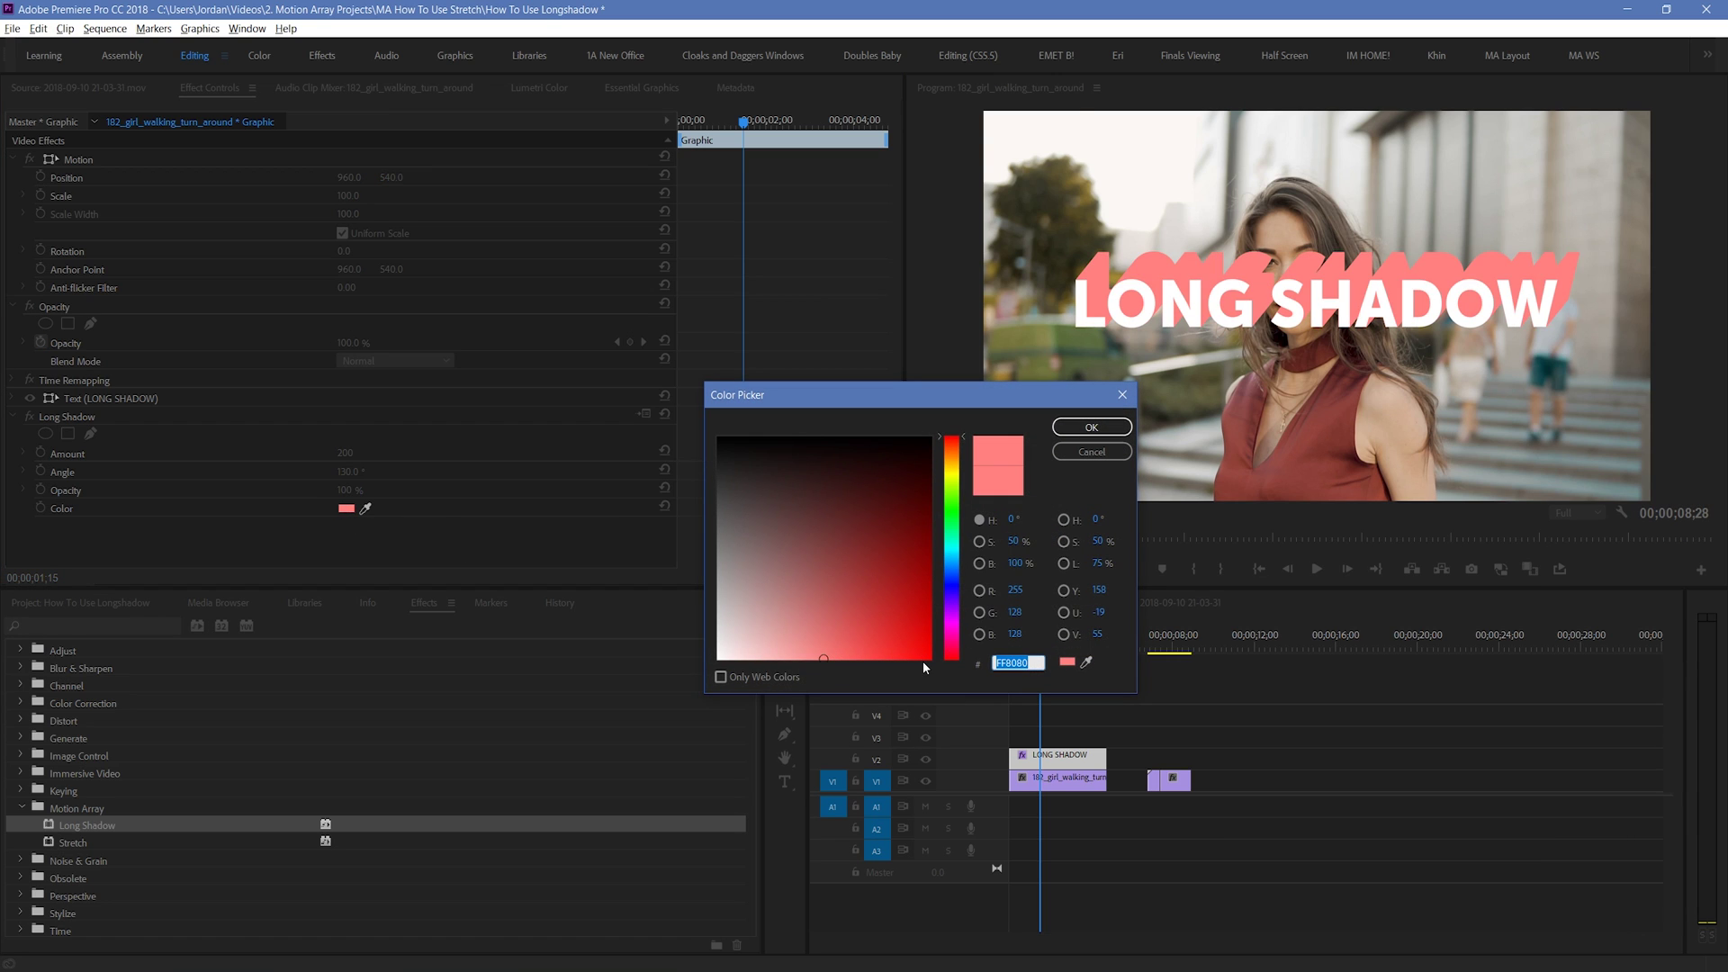
pyautogui.click(1087, 662)
pyautogui.click(1163, 778)
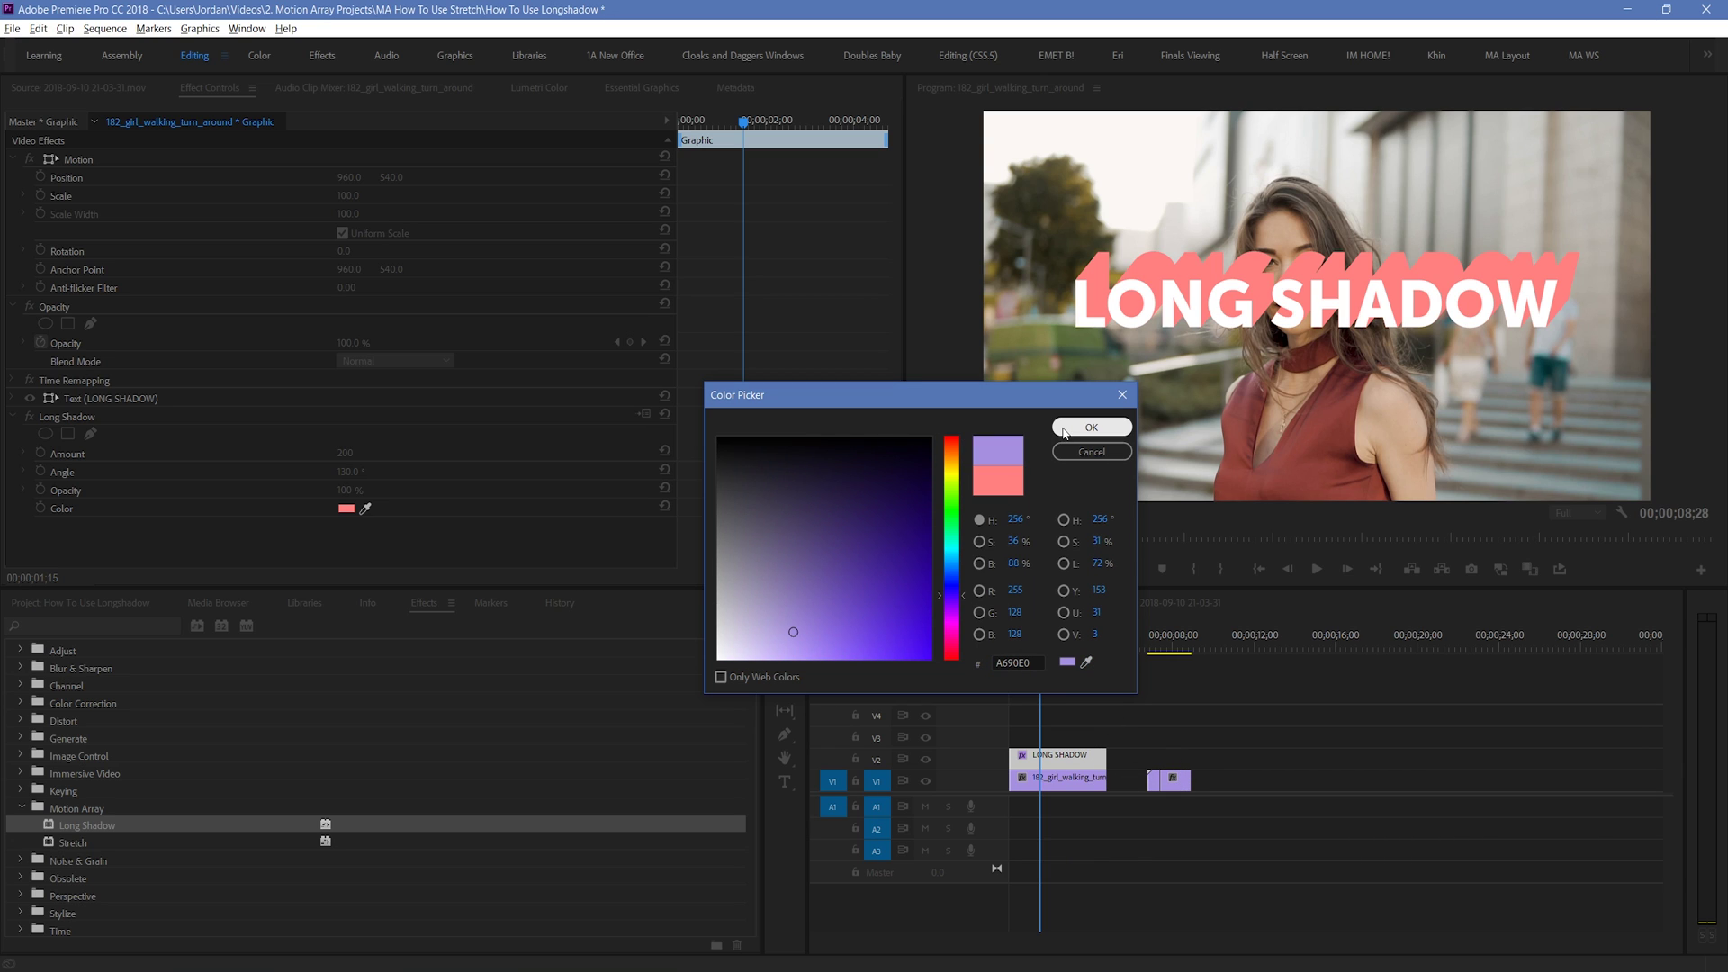
pyautogui.click(1089, 428)
pyautogui.click(366, 508)
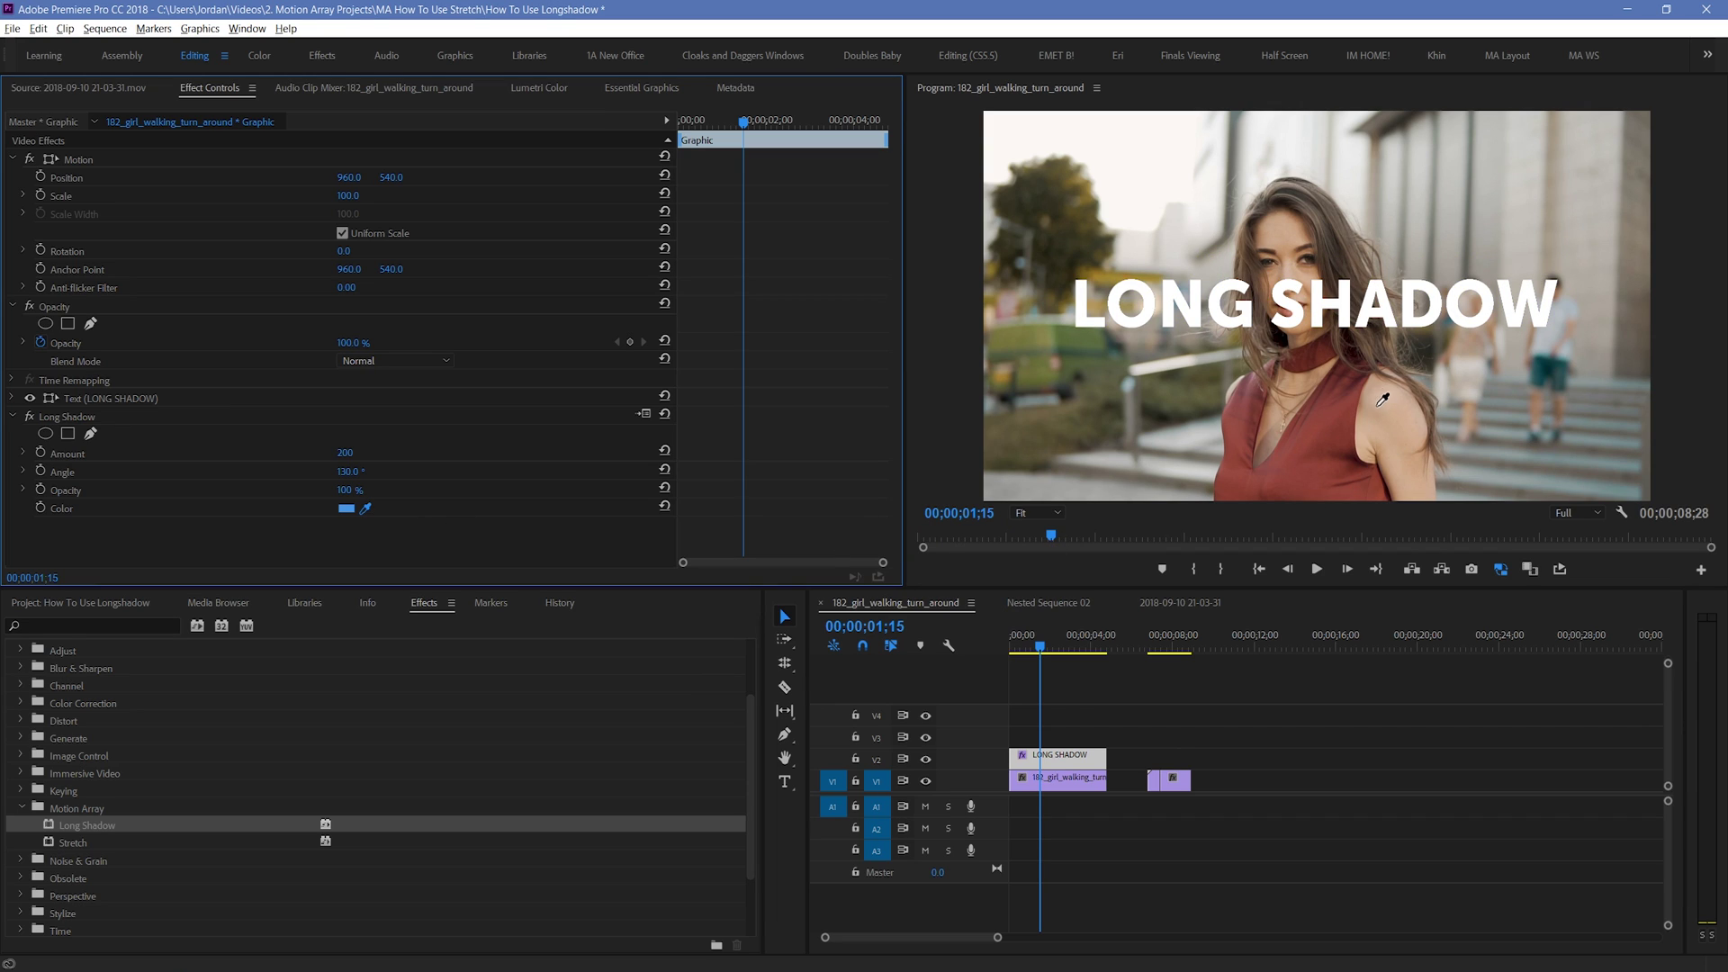
# Sample the dress's red as shadow colour and keyframe Amount, Angle, Opacity and Color
pyautogui.click(1351, 414)
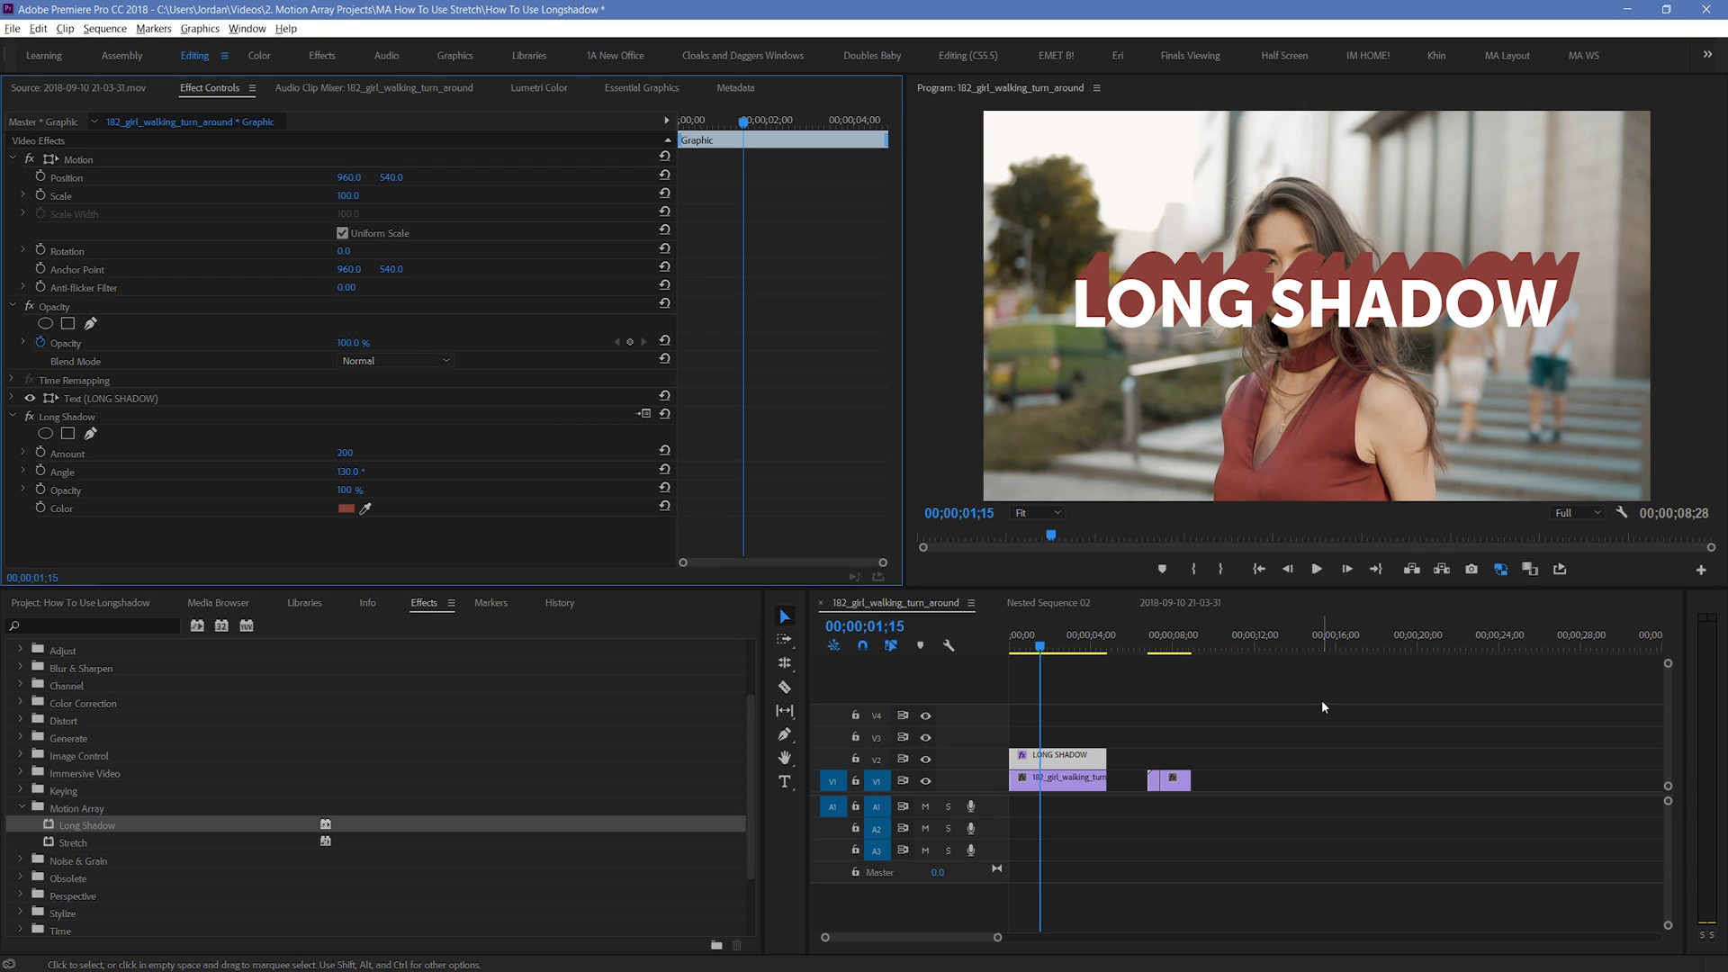
pyautogui.click(40, 454)
pyautogui.click(39, 470)
pyautogui.click(40, 486)
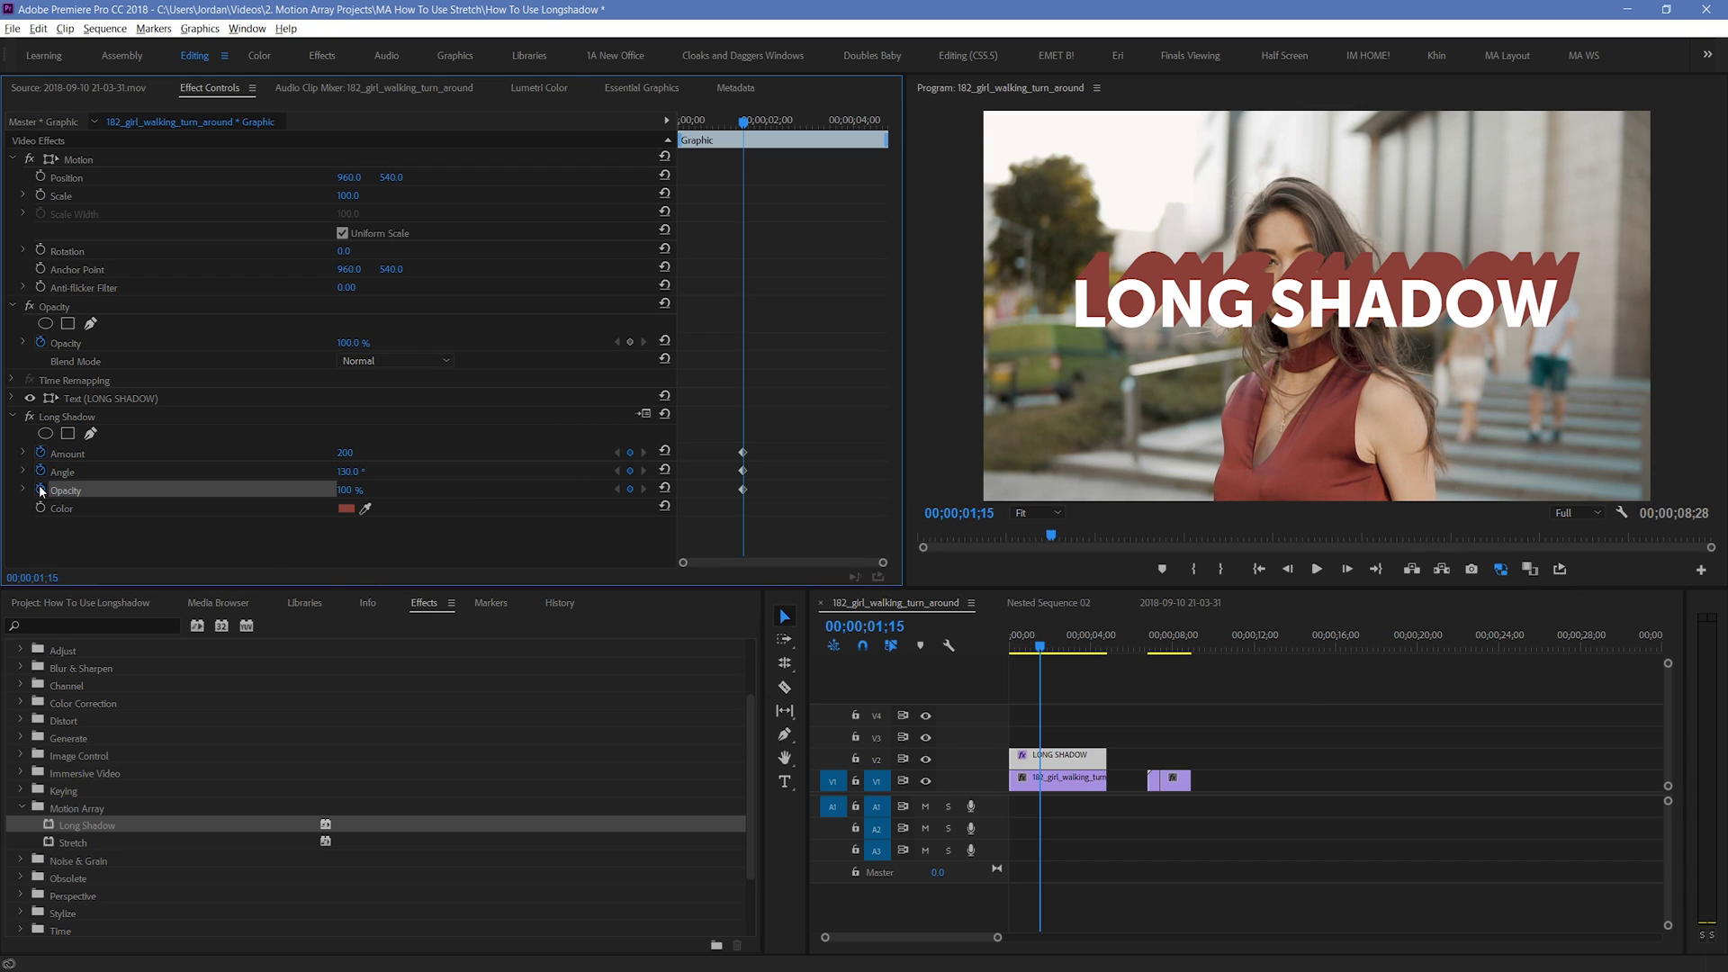
pyautogui.click(40, 508)
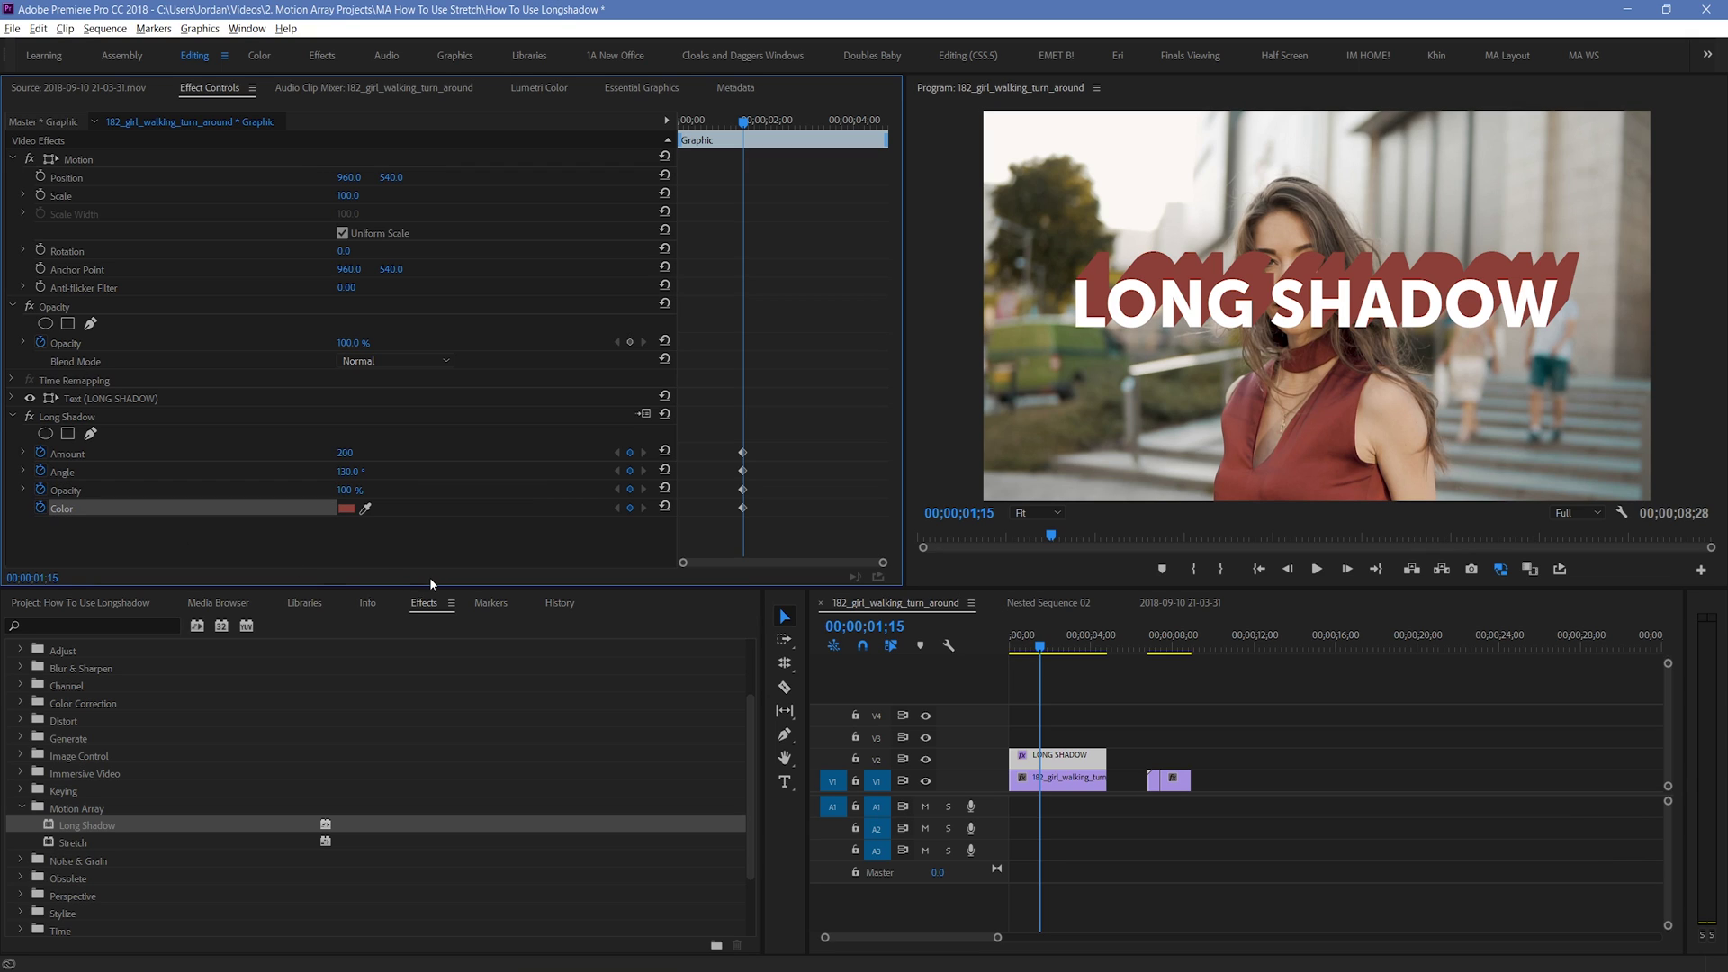
# Set the shadow Angle to 152°, then spin it through two full turns
pyautogui.click(65, 453)
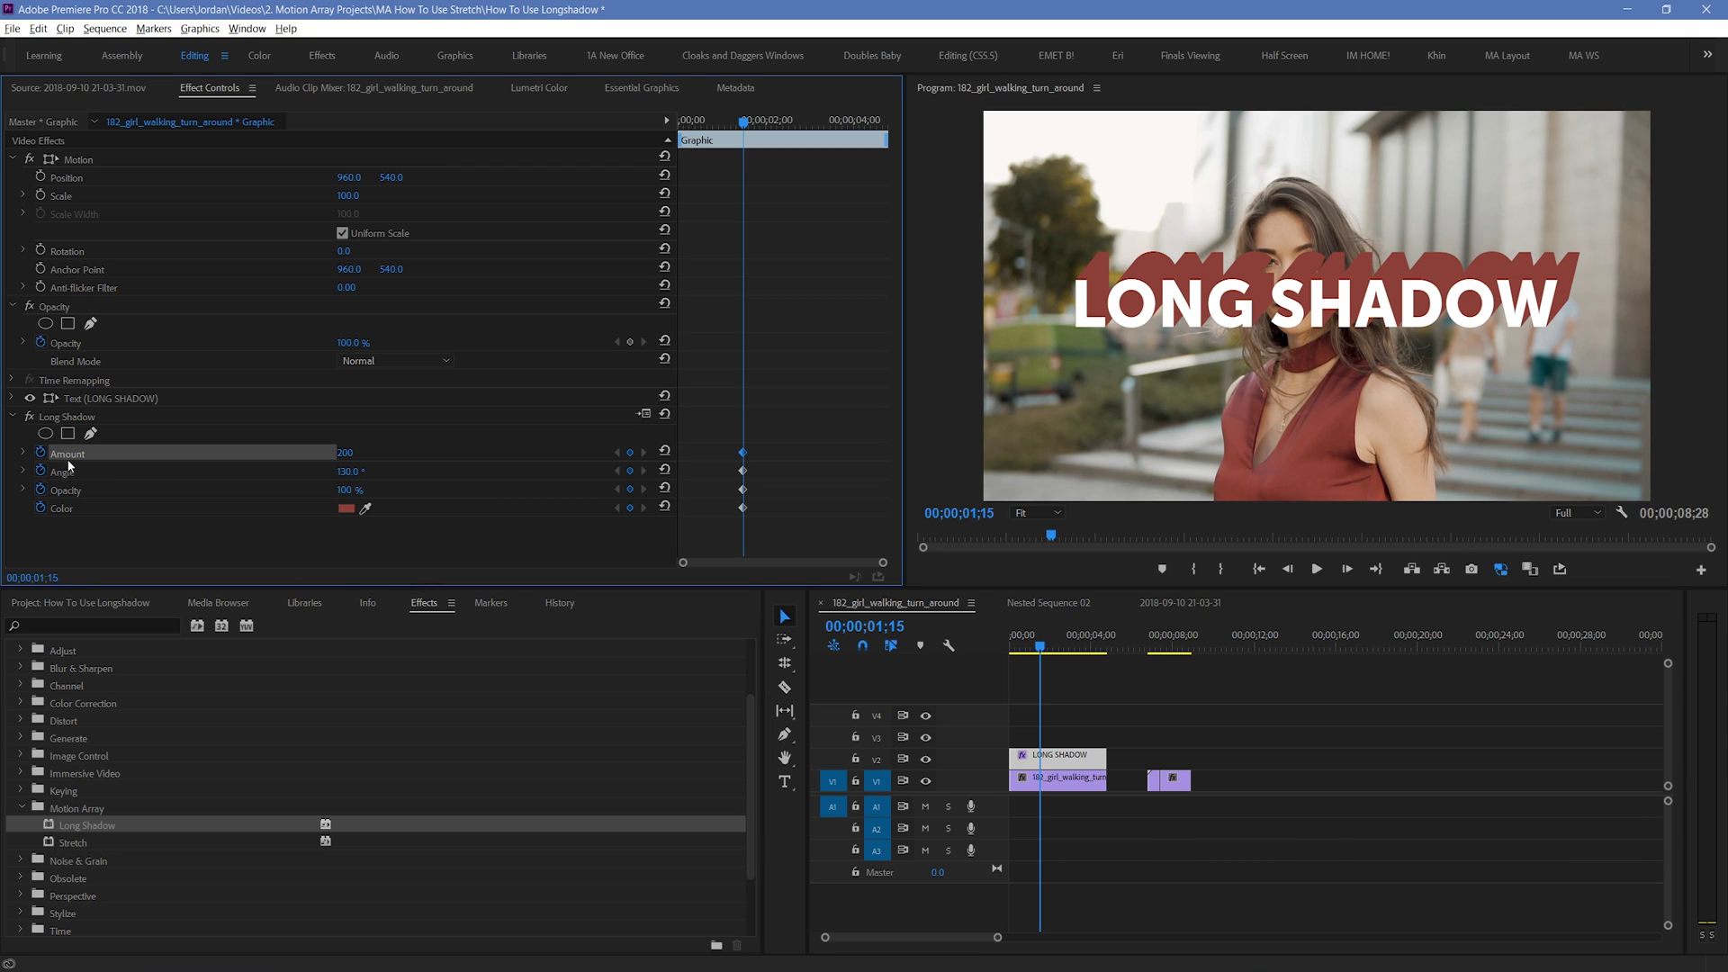
pyautogui.click(69, 472)
pyautogui.click(72, 490)
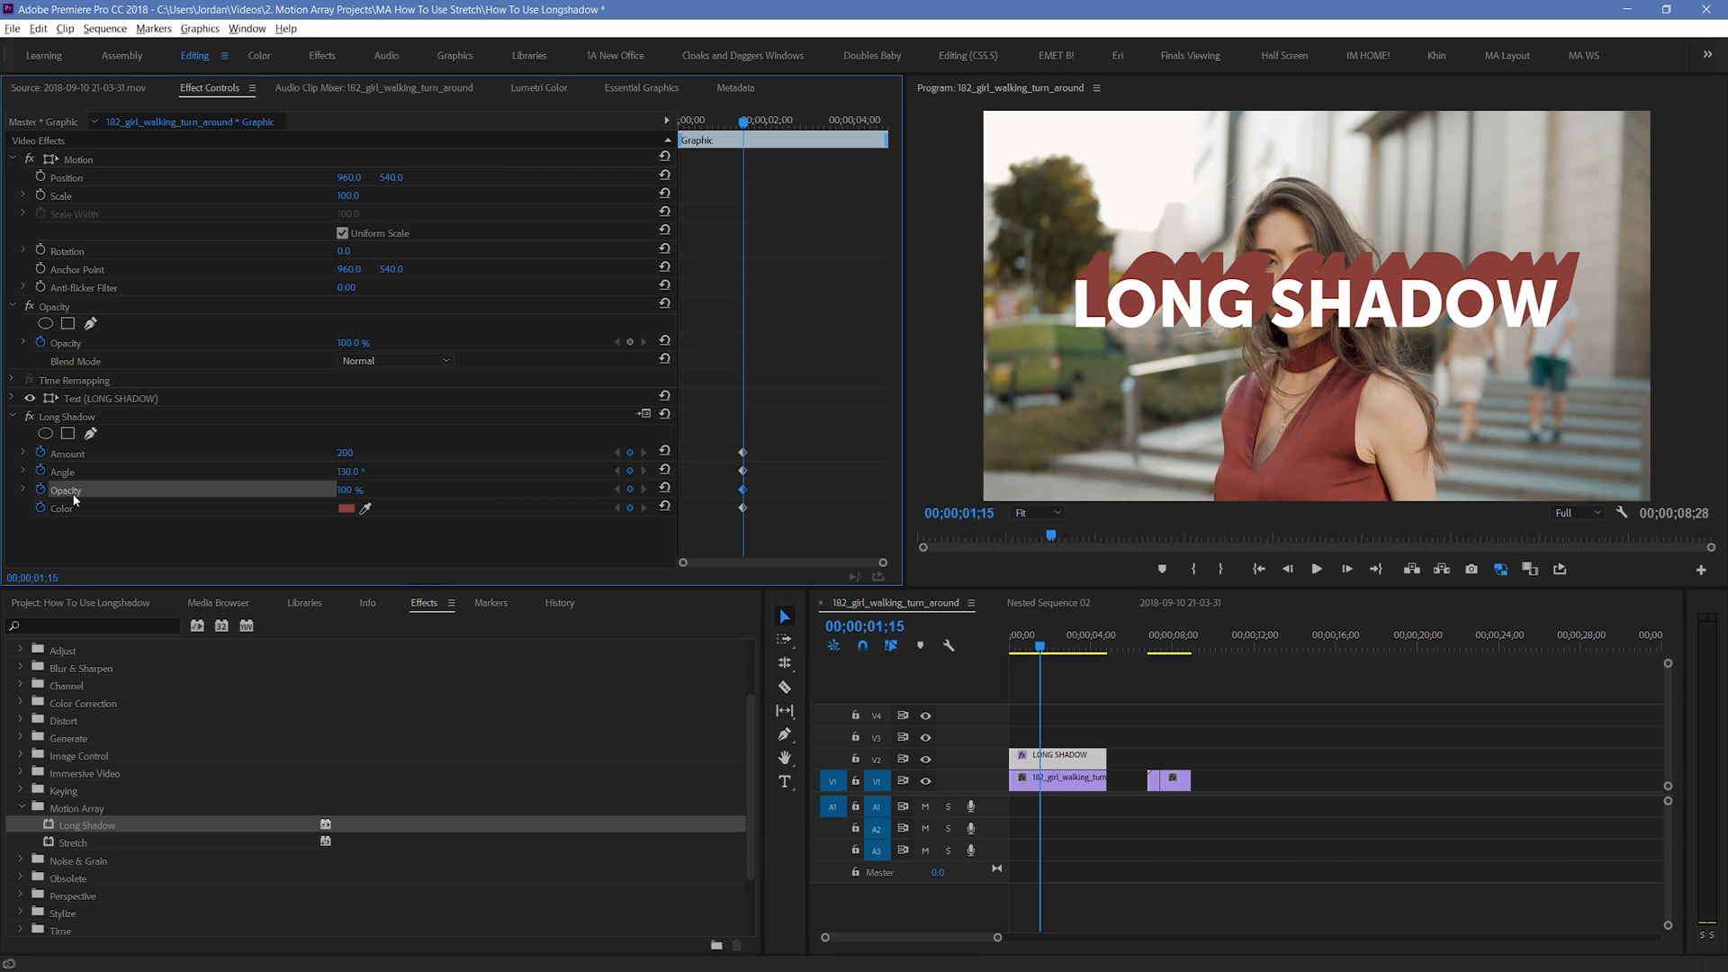
pyautogui.click(341, 478)
pyautogui.write('152')
pyautogui.press('Return')
pyautogui.moveTo(349, 472); pyautogui.dragTo(249, 412)
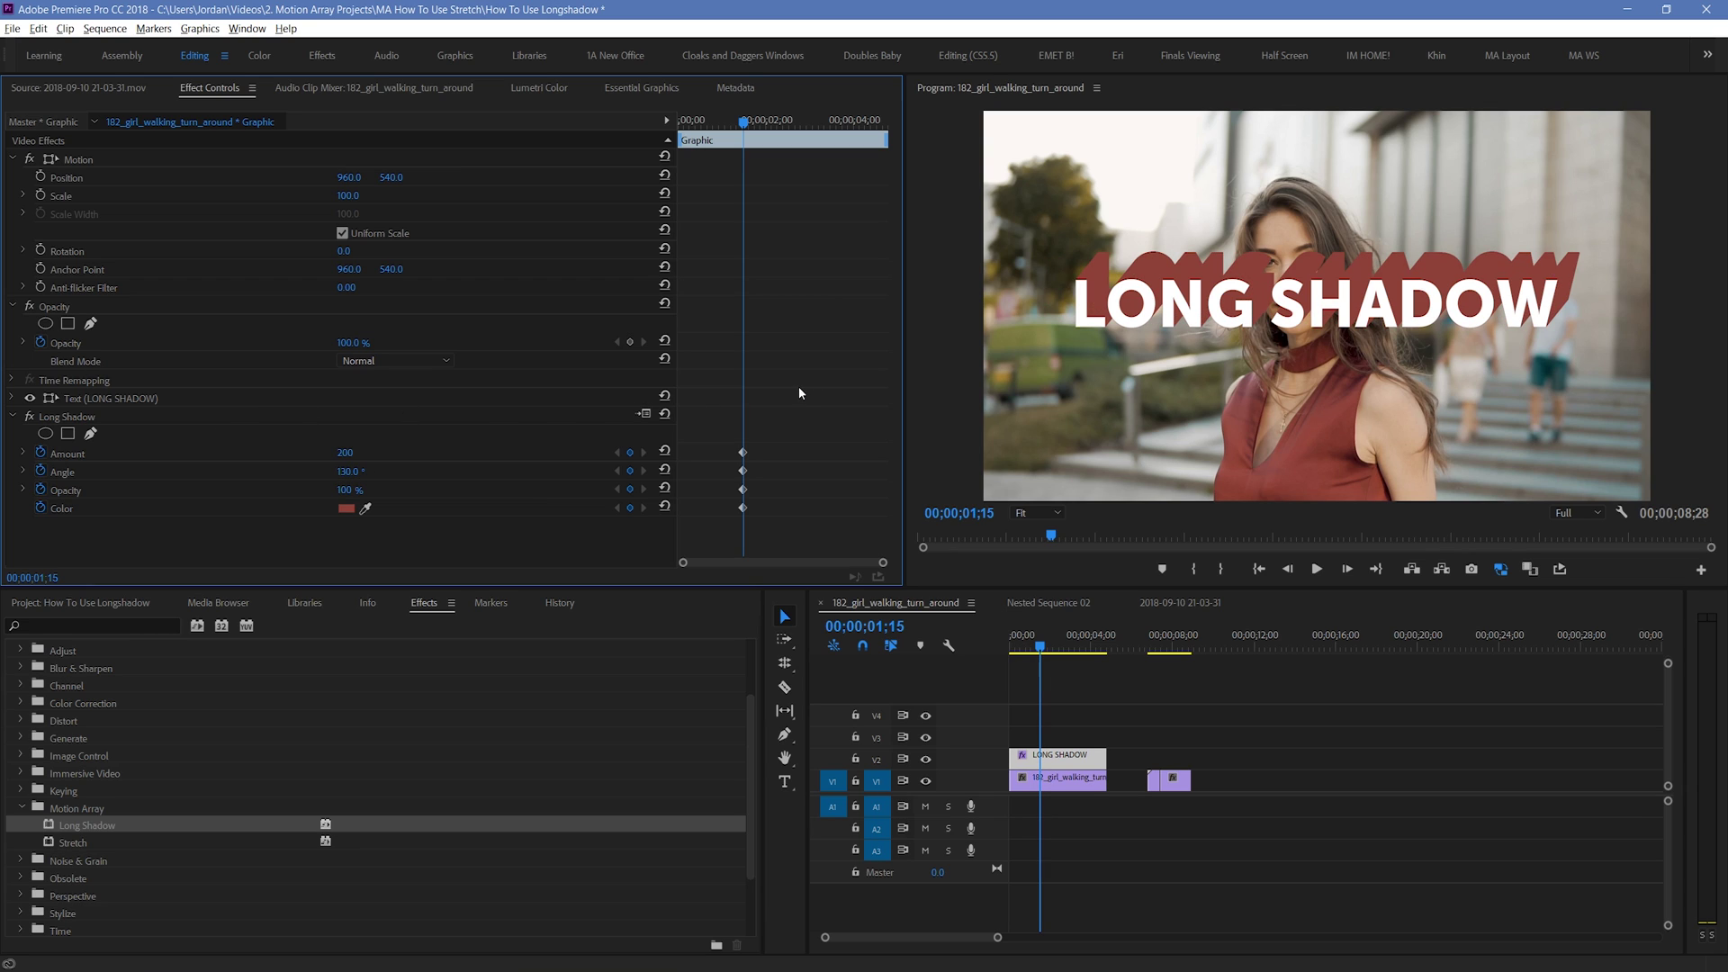
# Keyframe a blue shadow colour one frame later and play back the colour animation
pyautogui.click(347, 511)
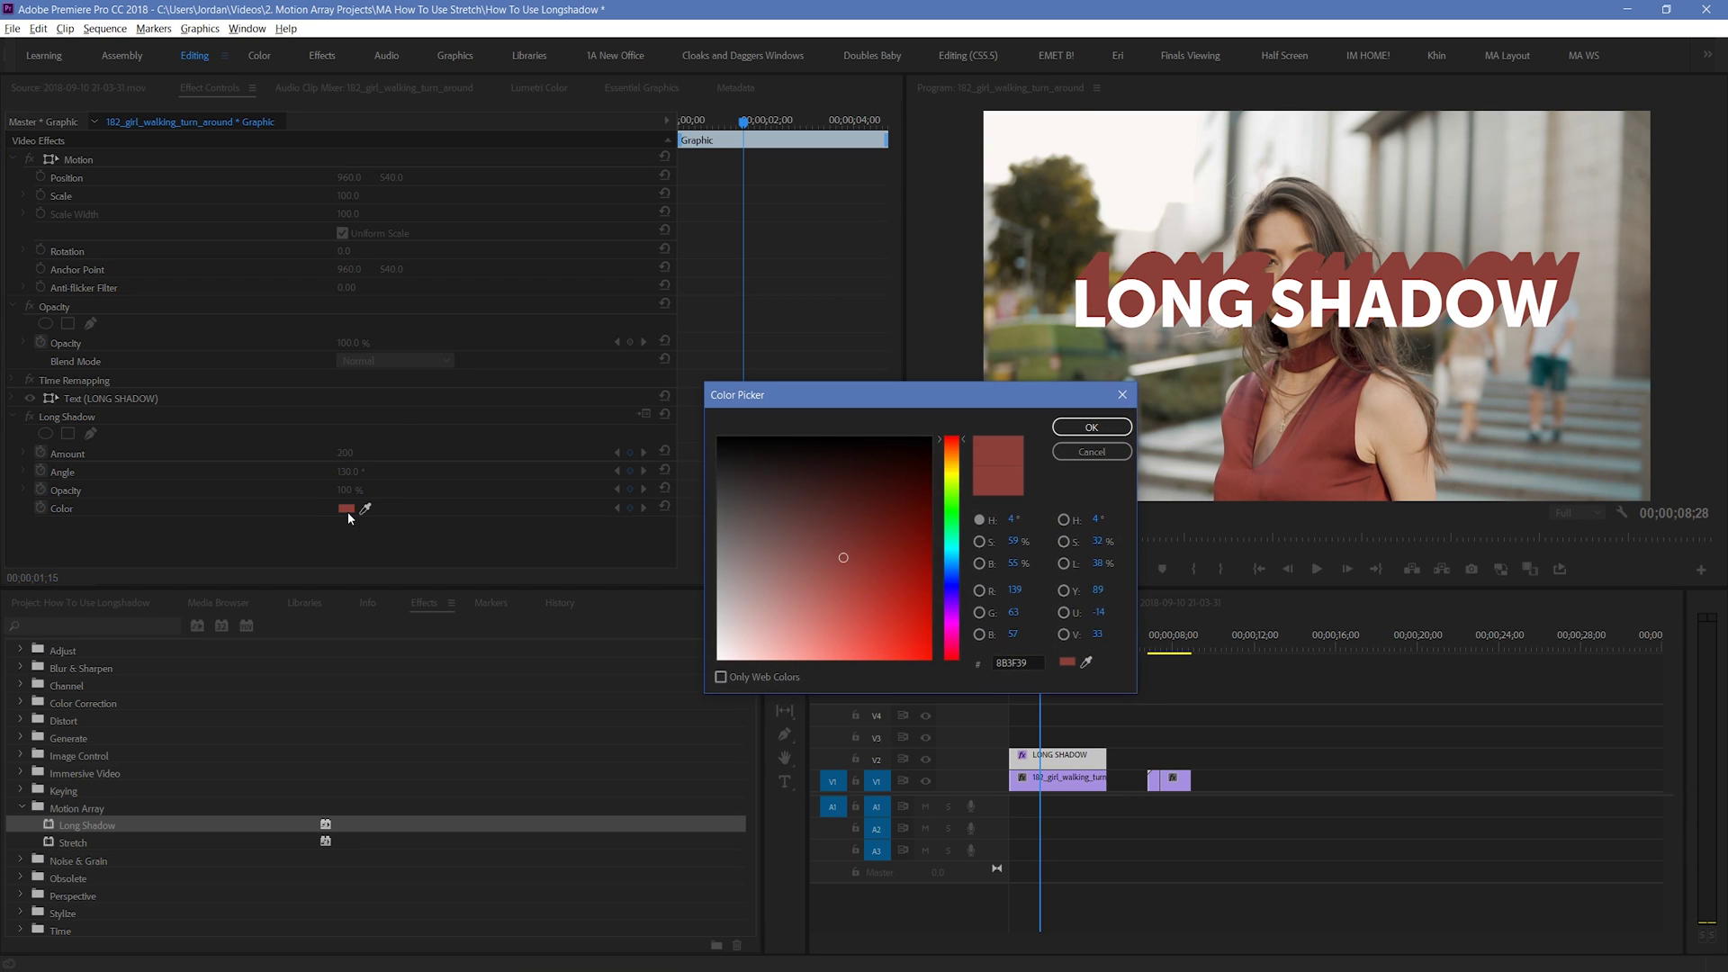
pyautogui.click(1122, 395)
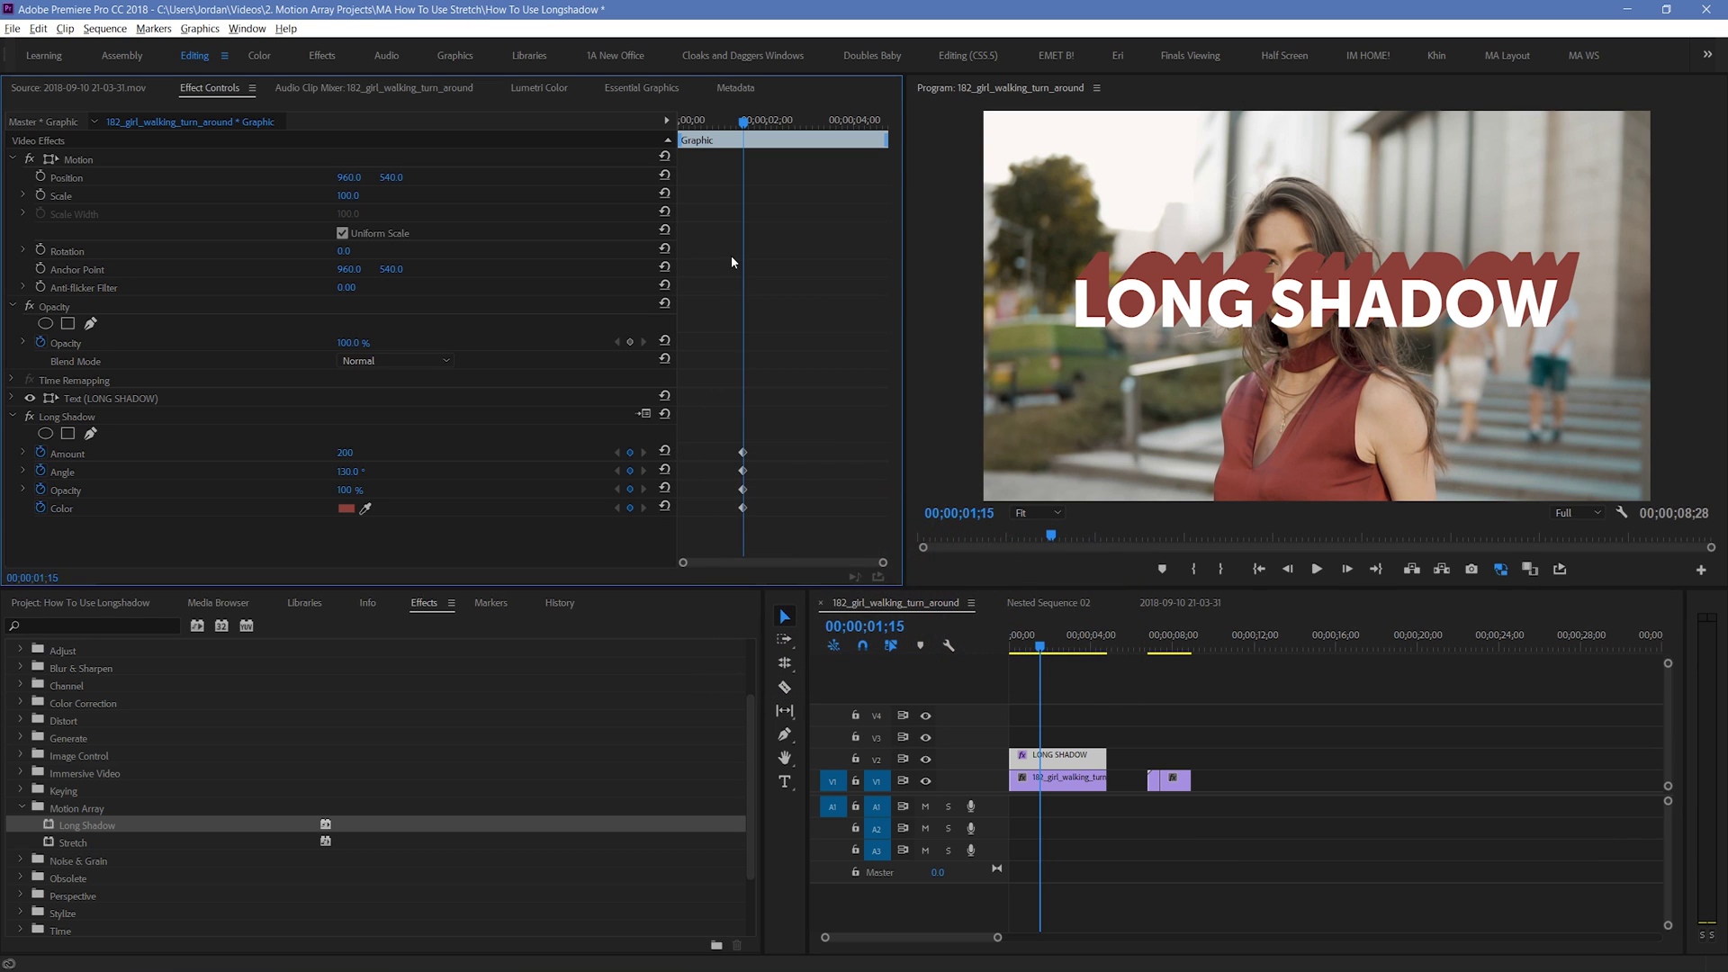
pyautogui.press('Right')
pyautogui.press('Right')
pyautogui.press('Right')
pyautogui.press('Right')
pyautogui.press('Right')
pyautogui.press('Right')
pyautogui.press('Right')
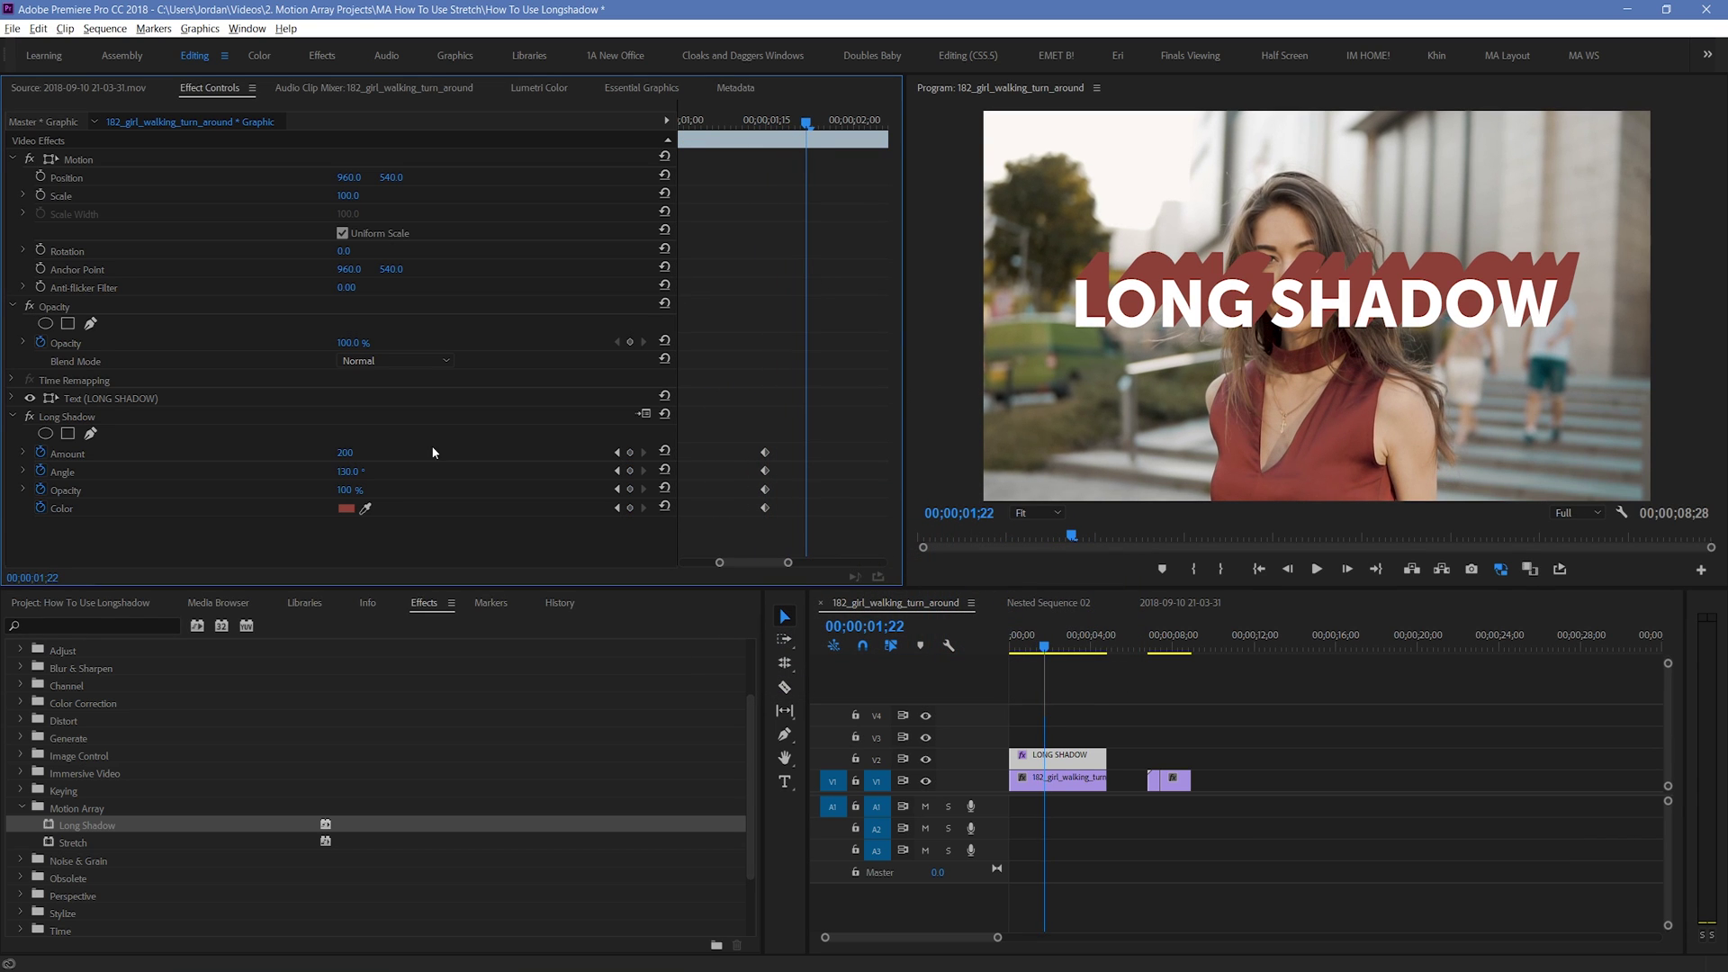
pyautogui.click(345, 509)
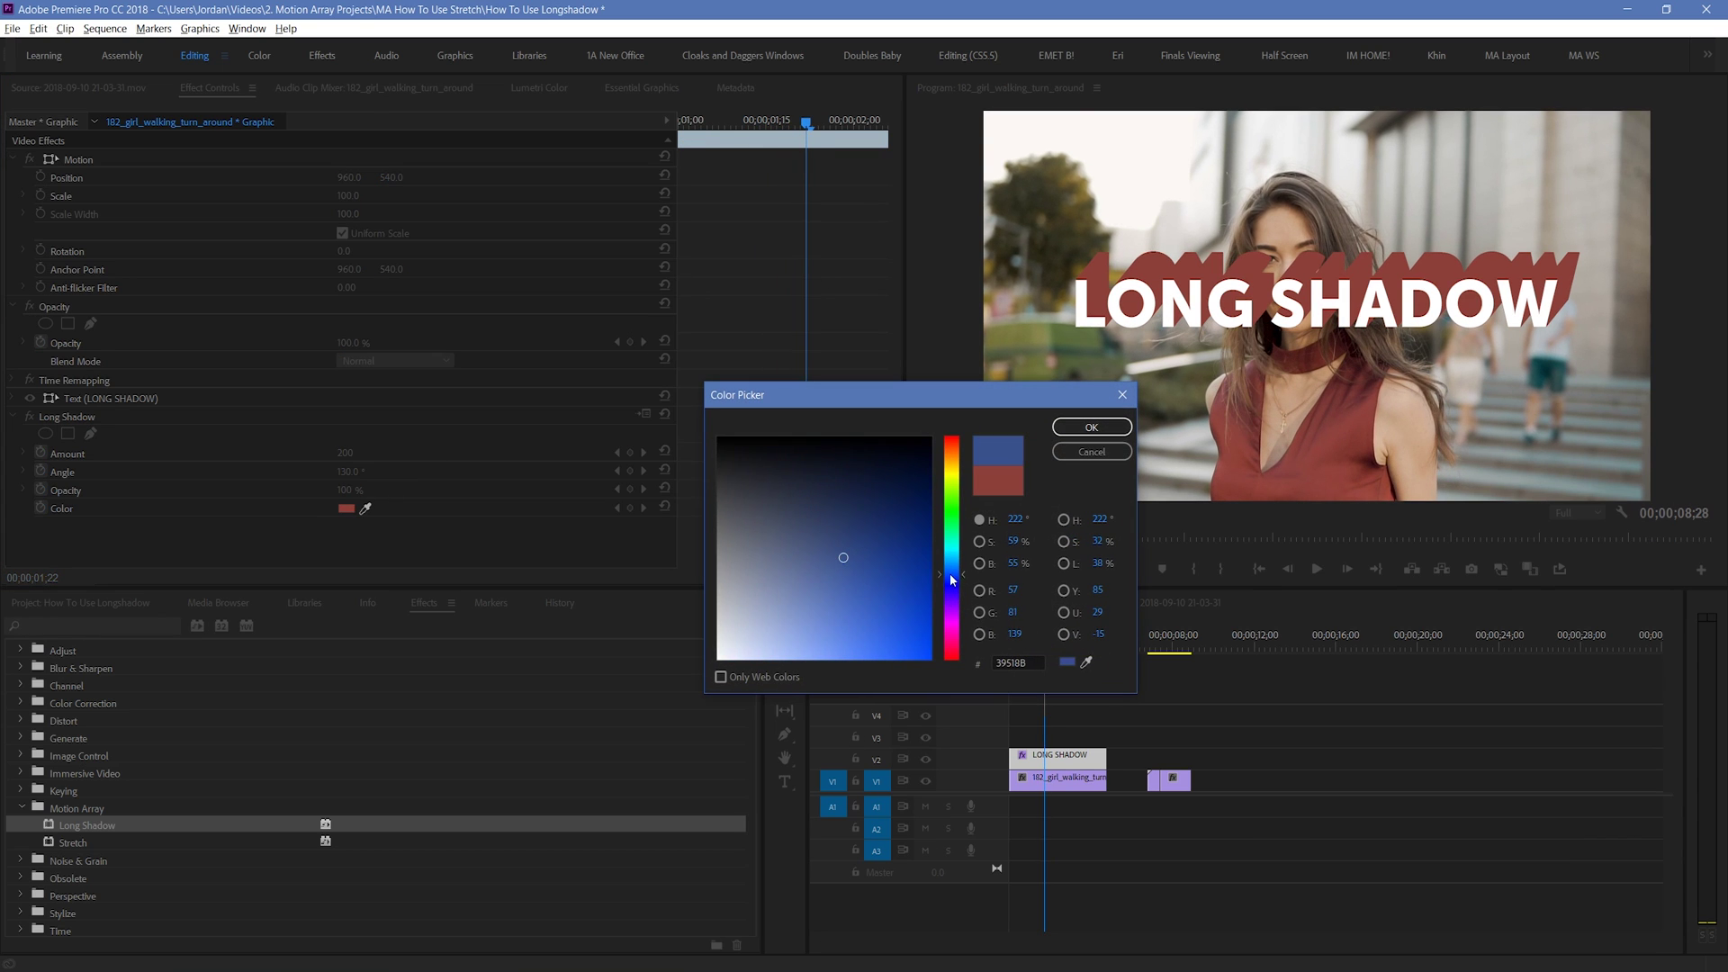
pyautogui.click(1092, 427)
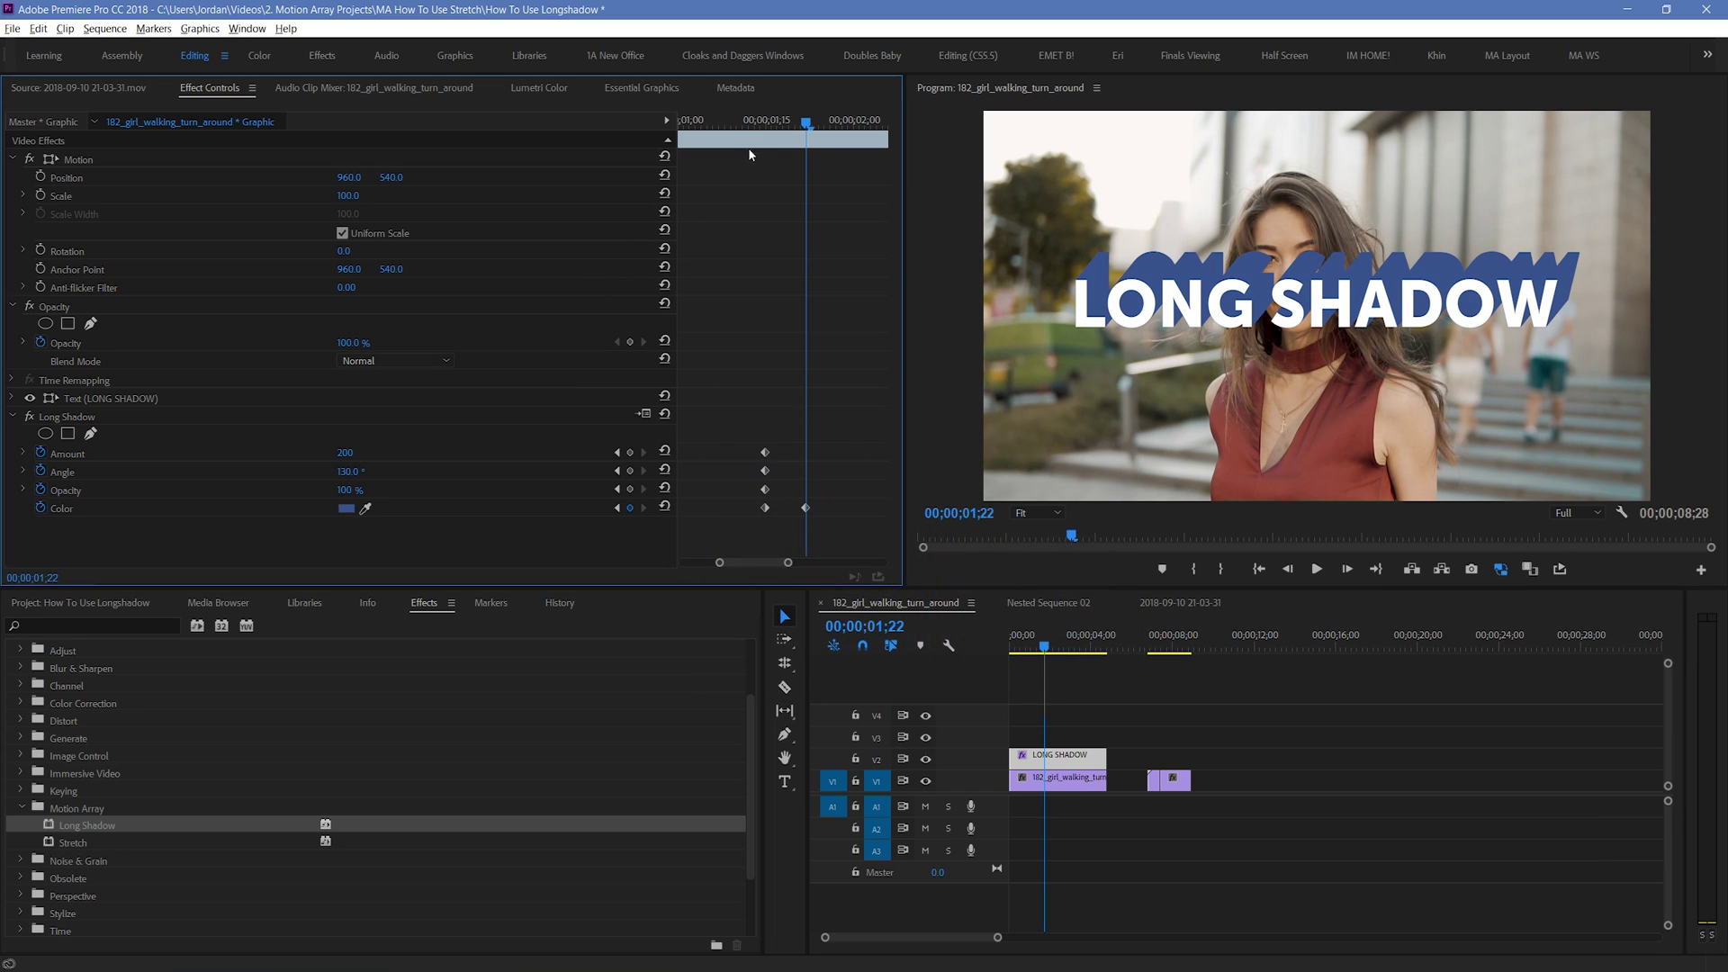
pyautogui.press('space')
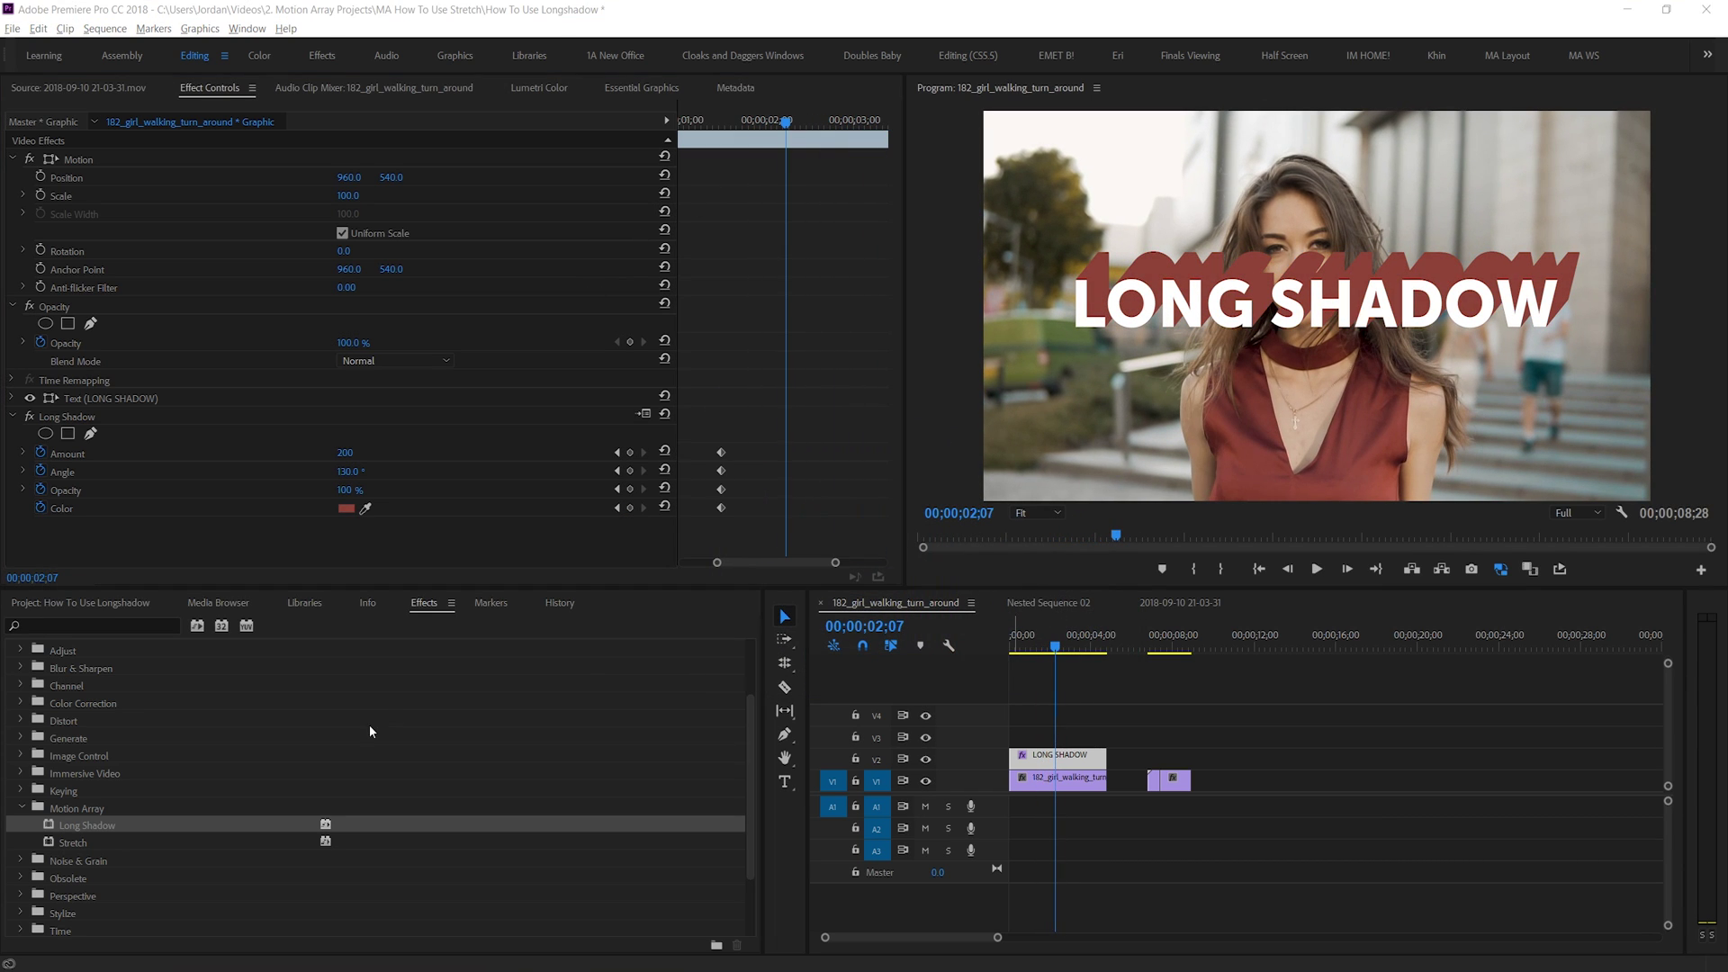
# Add a second Long Shadow to the title and make its colour purple
pyautogui.moveTo(88, 822); pyautogui.dragTo(234, 544)
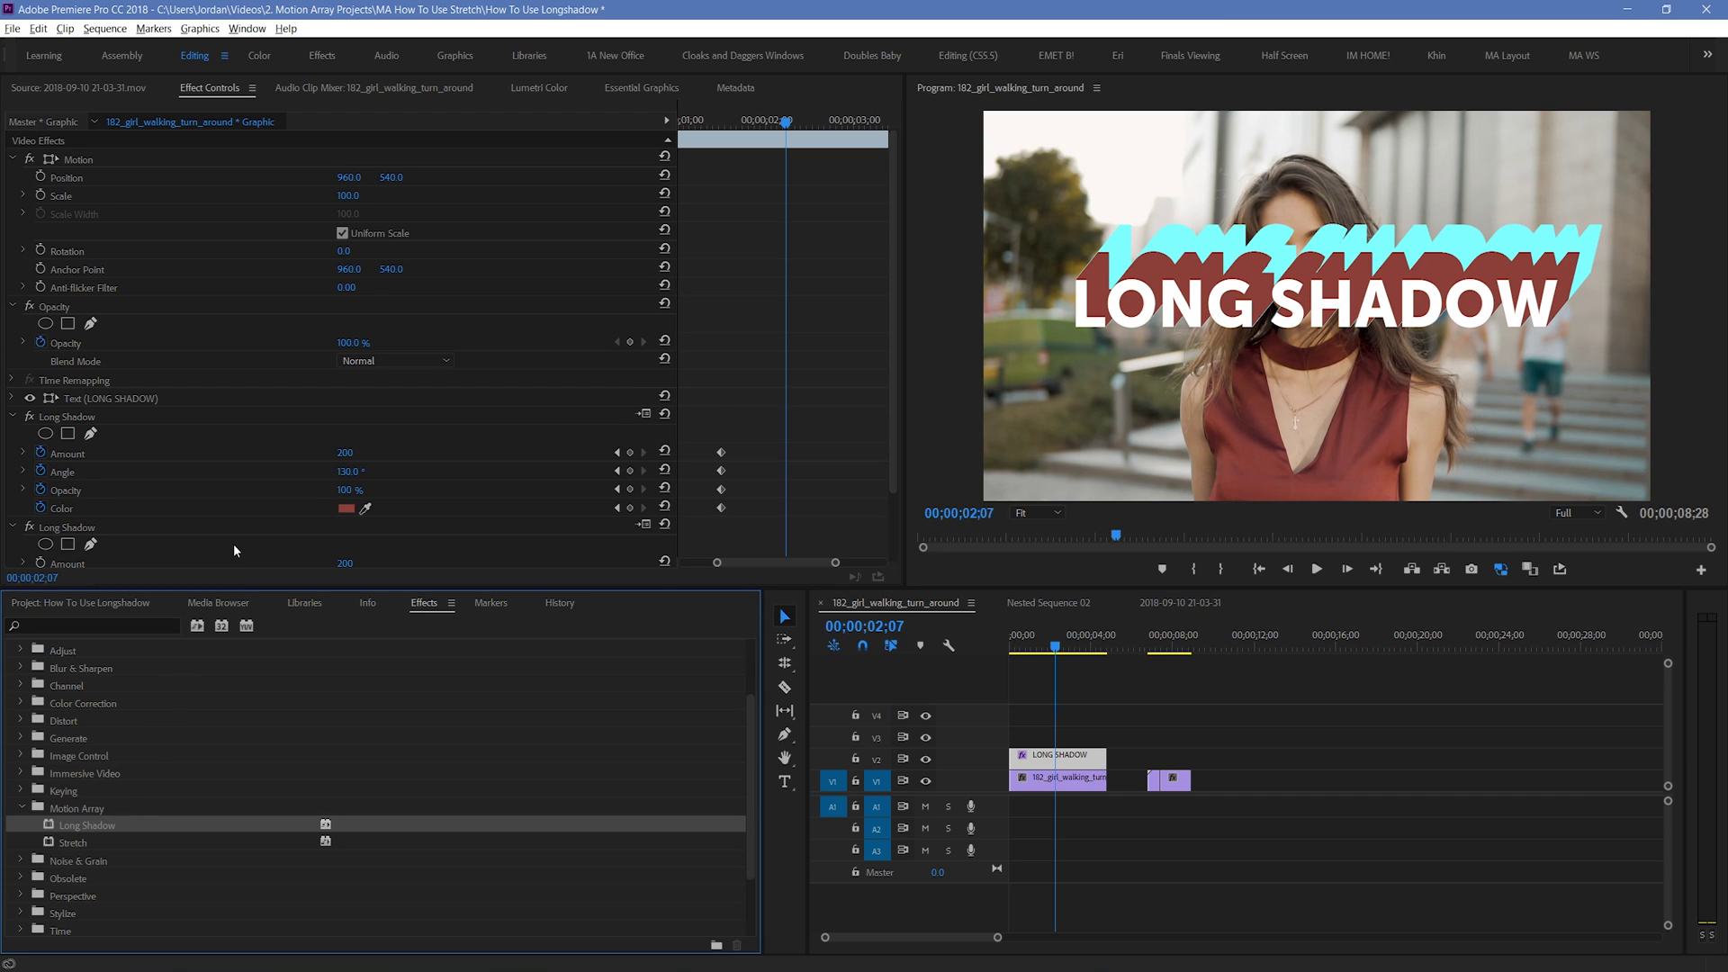
pyautogui.scroll(-2, 234, 544)
pyautogui.click(345, 548)
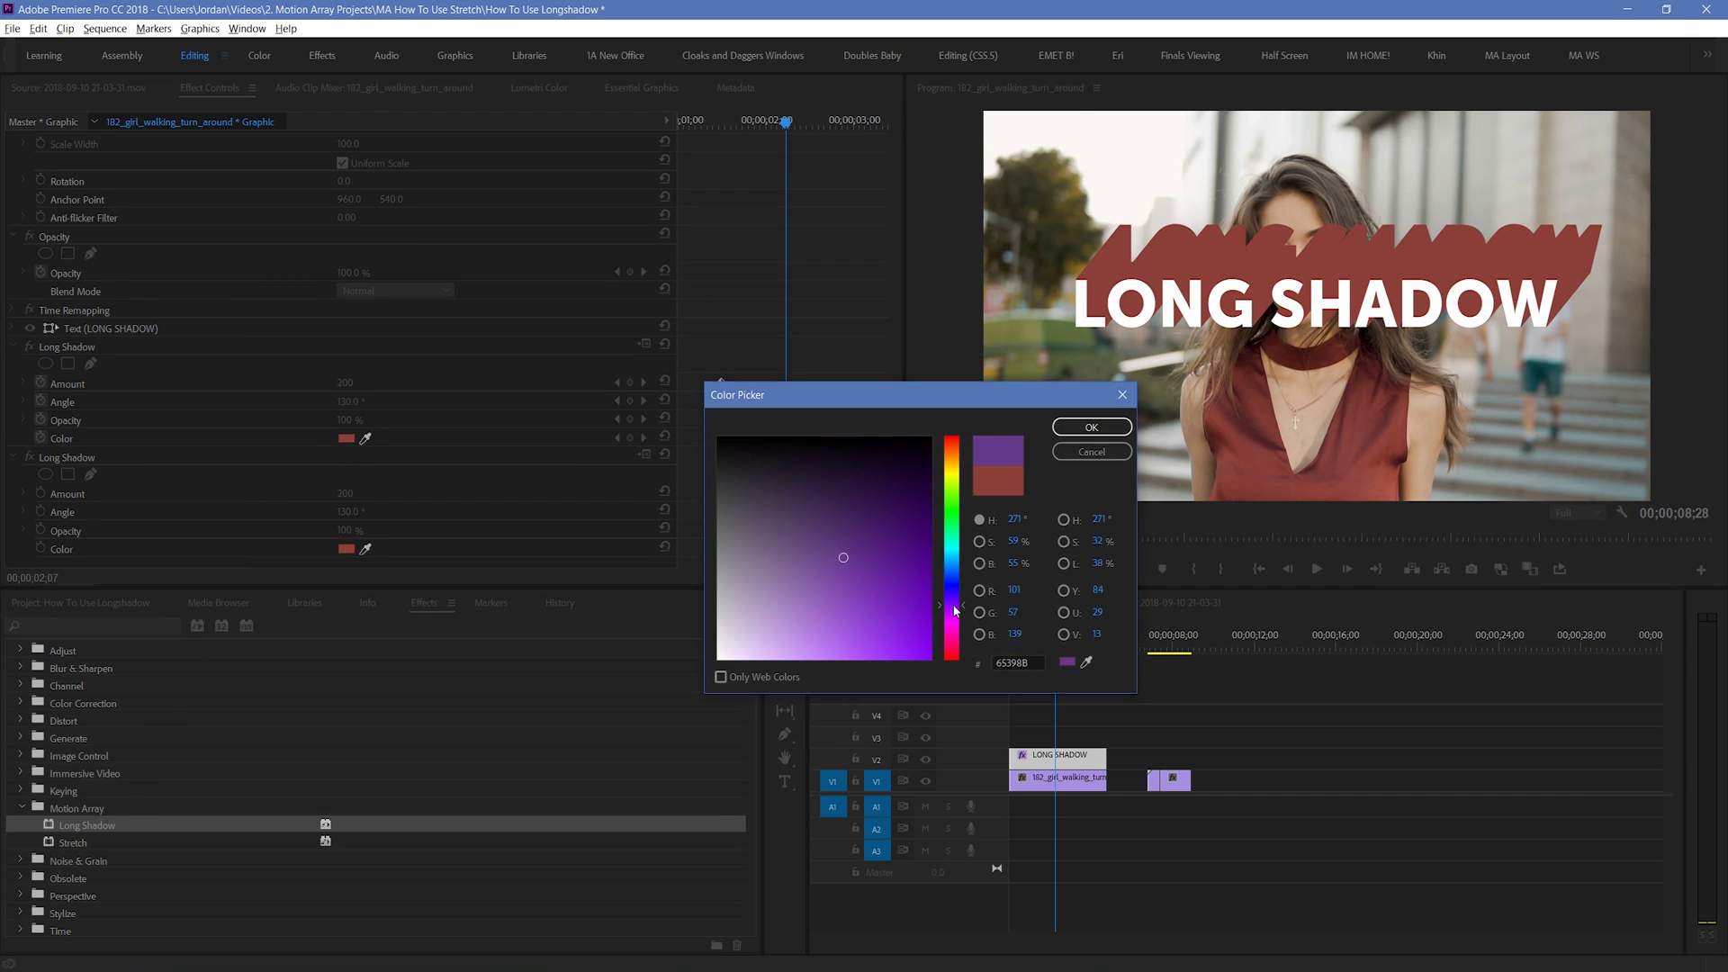
pyautogui.click(1083, 429)
# Add a third Long Shadow in blue and adjust the first shadow's angle
pyautogui.moveTo(76, 825); pyautogui.dragTo(225, 504)
pyautogui.scroll(-2, 225, 504)
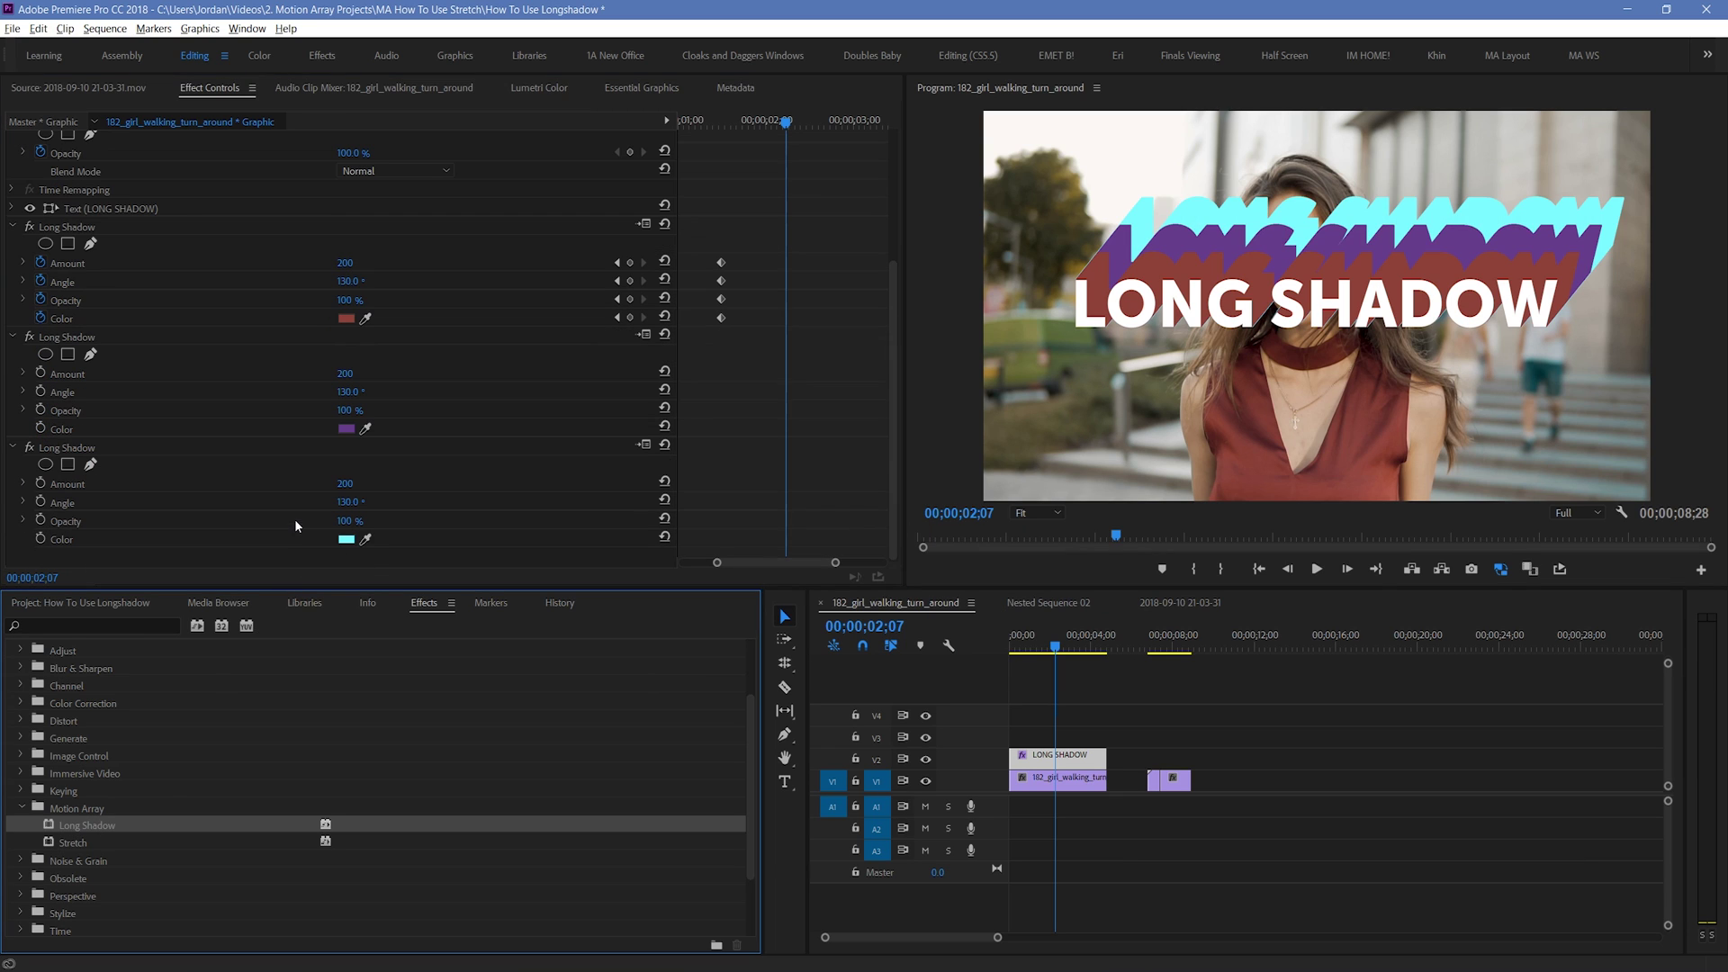
pyautogui.click(346, 540)
pyautogui.click(1071, 428)
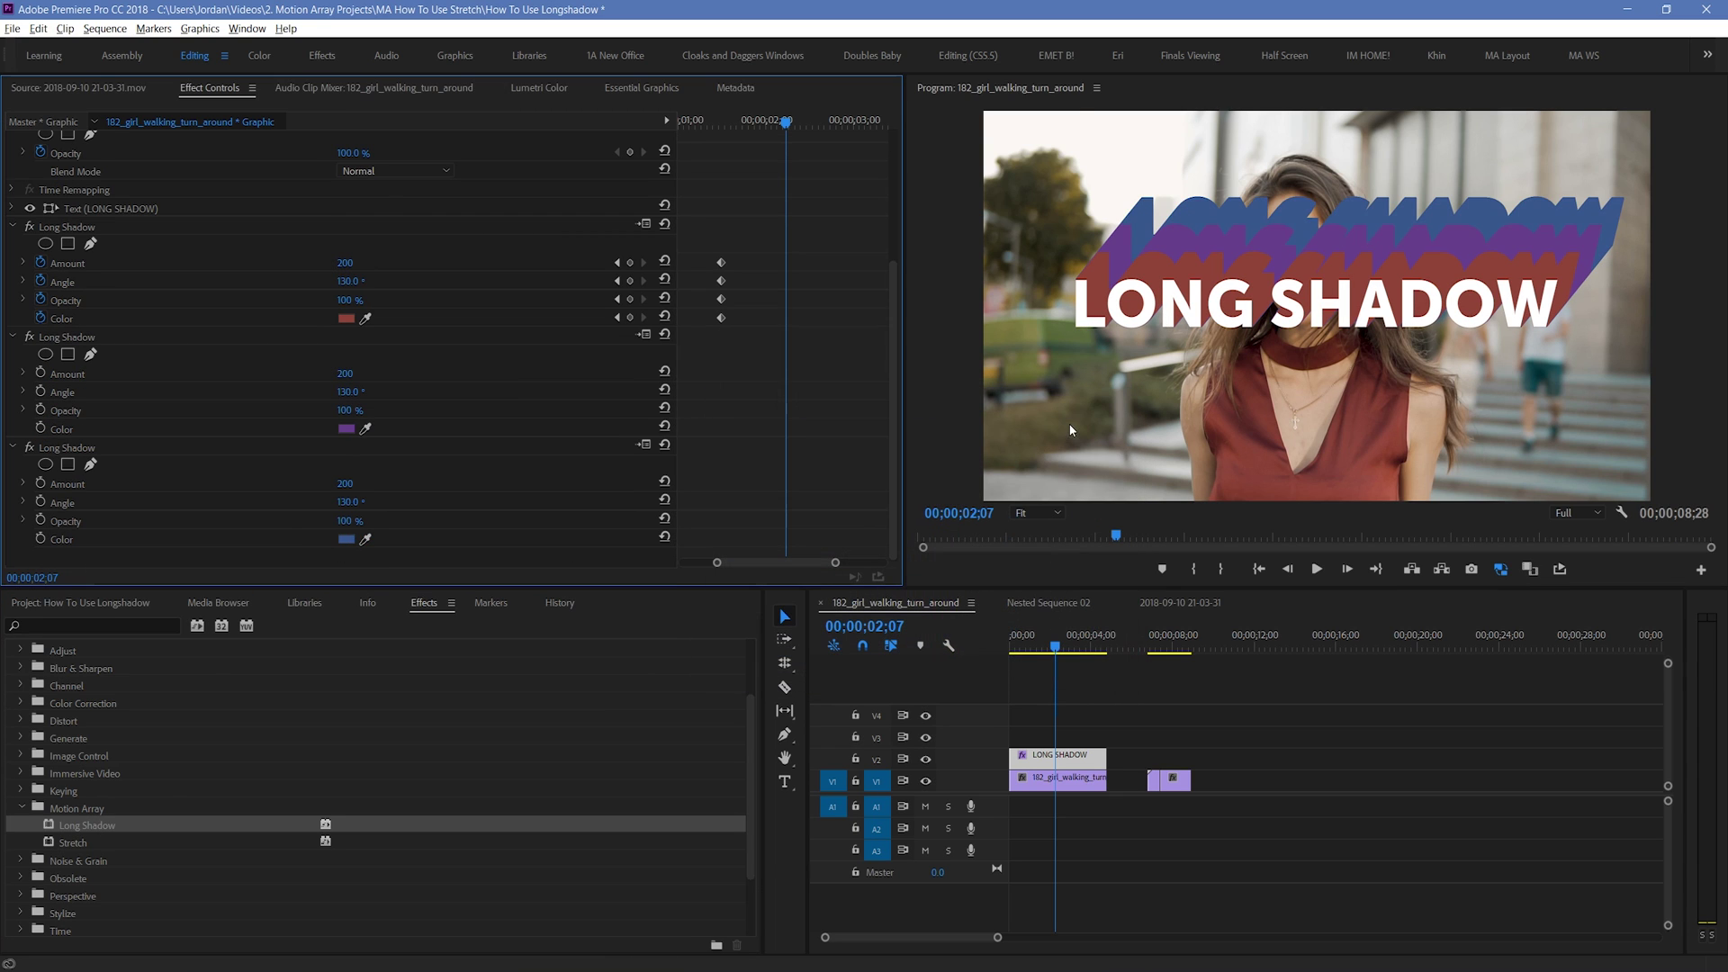
pyautogui.click(1067, 756)
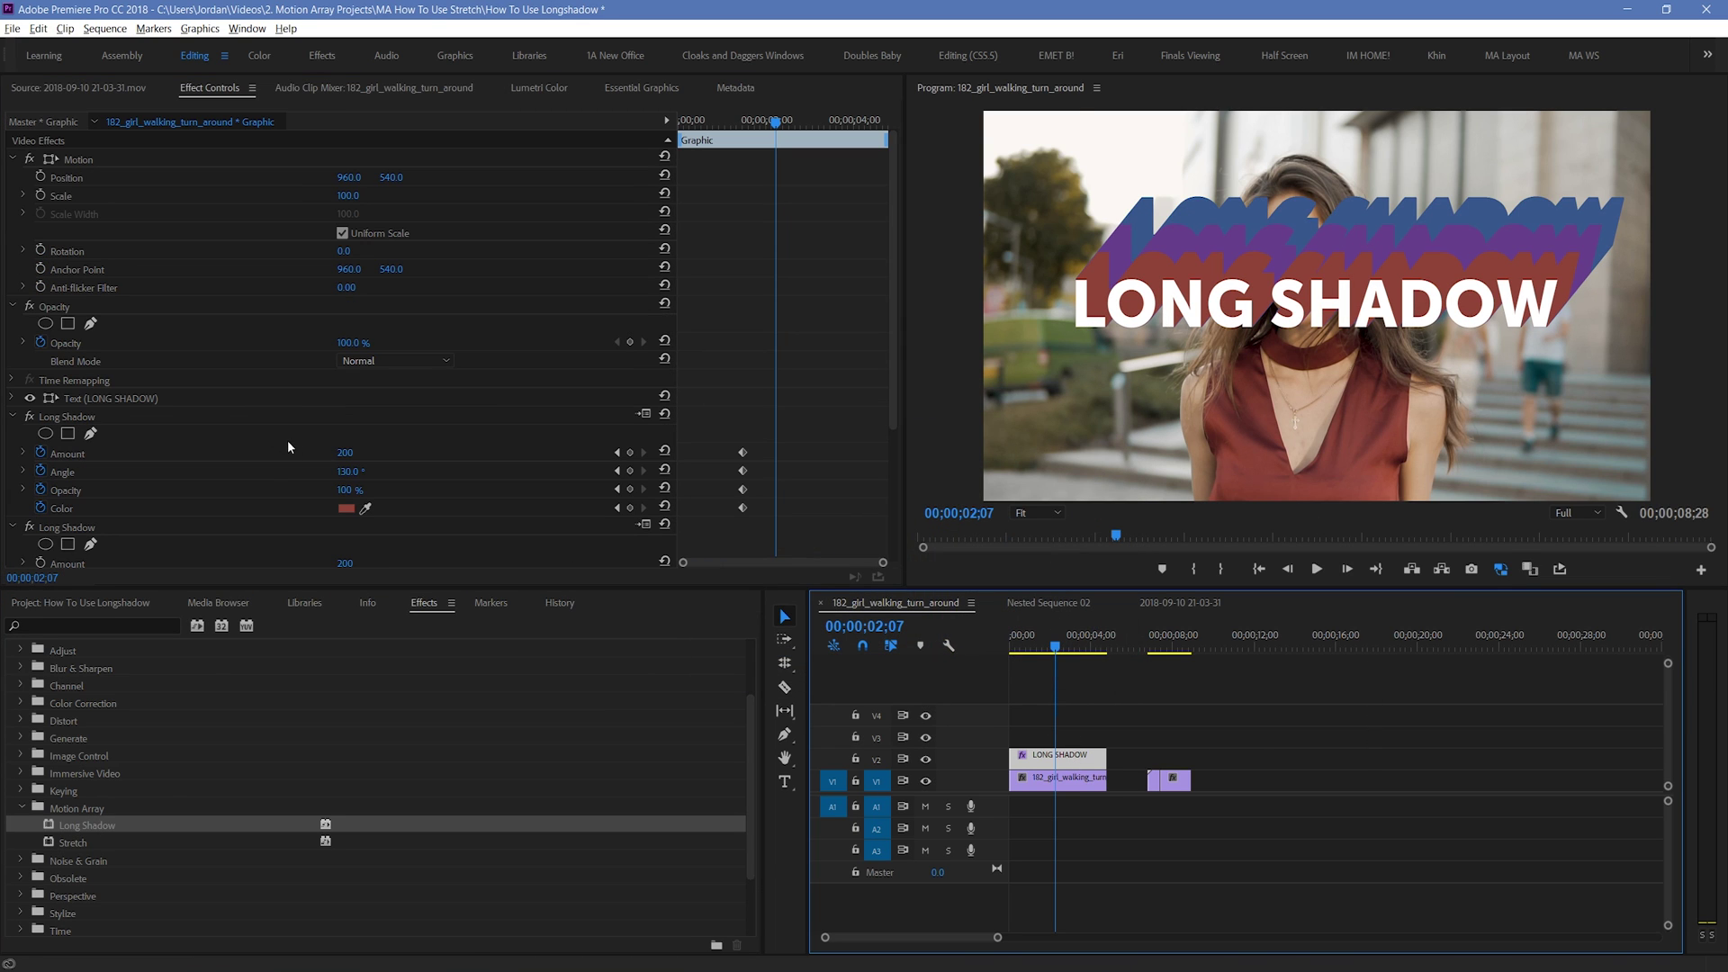
pyautogui.moveTo(349, 471); pyautogui.dragTo(348, 416)
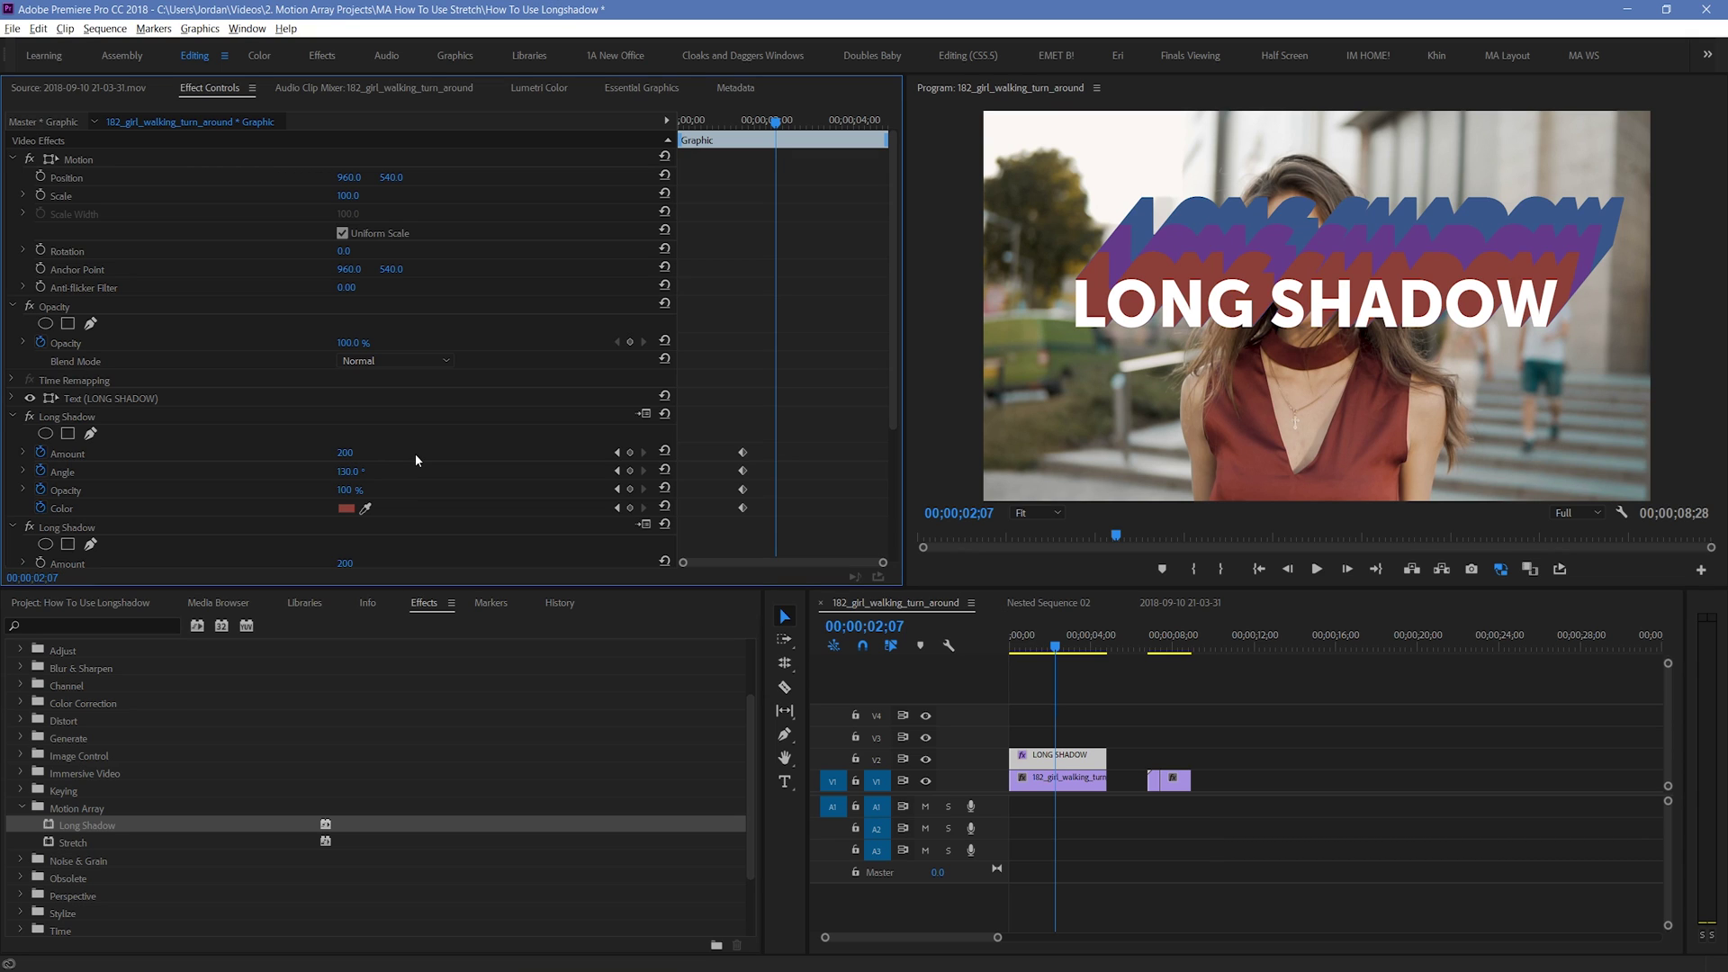
# Hide the V2 title, undo a stray Long Shadow on the walking clip, and go to Big Ben
pyautogui.click(926, 760)
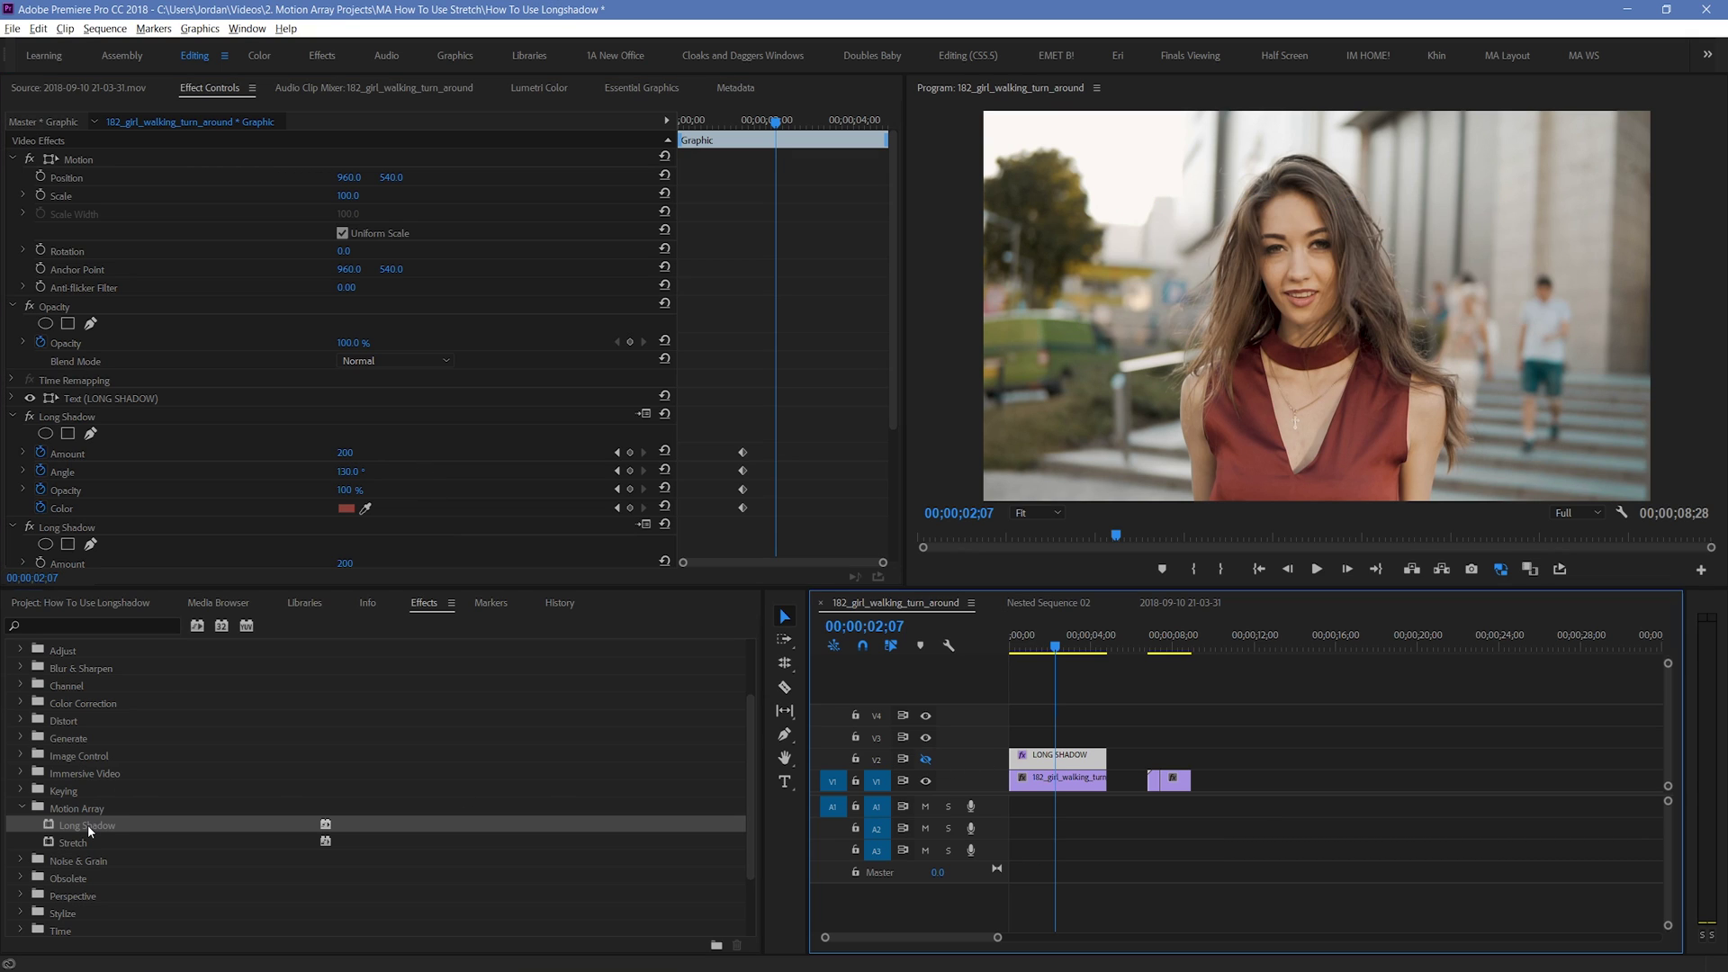
pyautogui.moveTo(89, 829); pyautogui.dragTo(1081, 789)
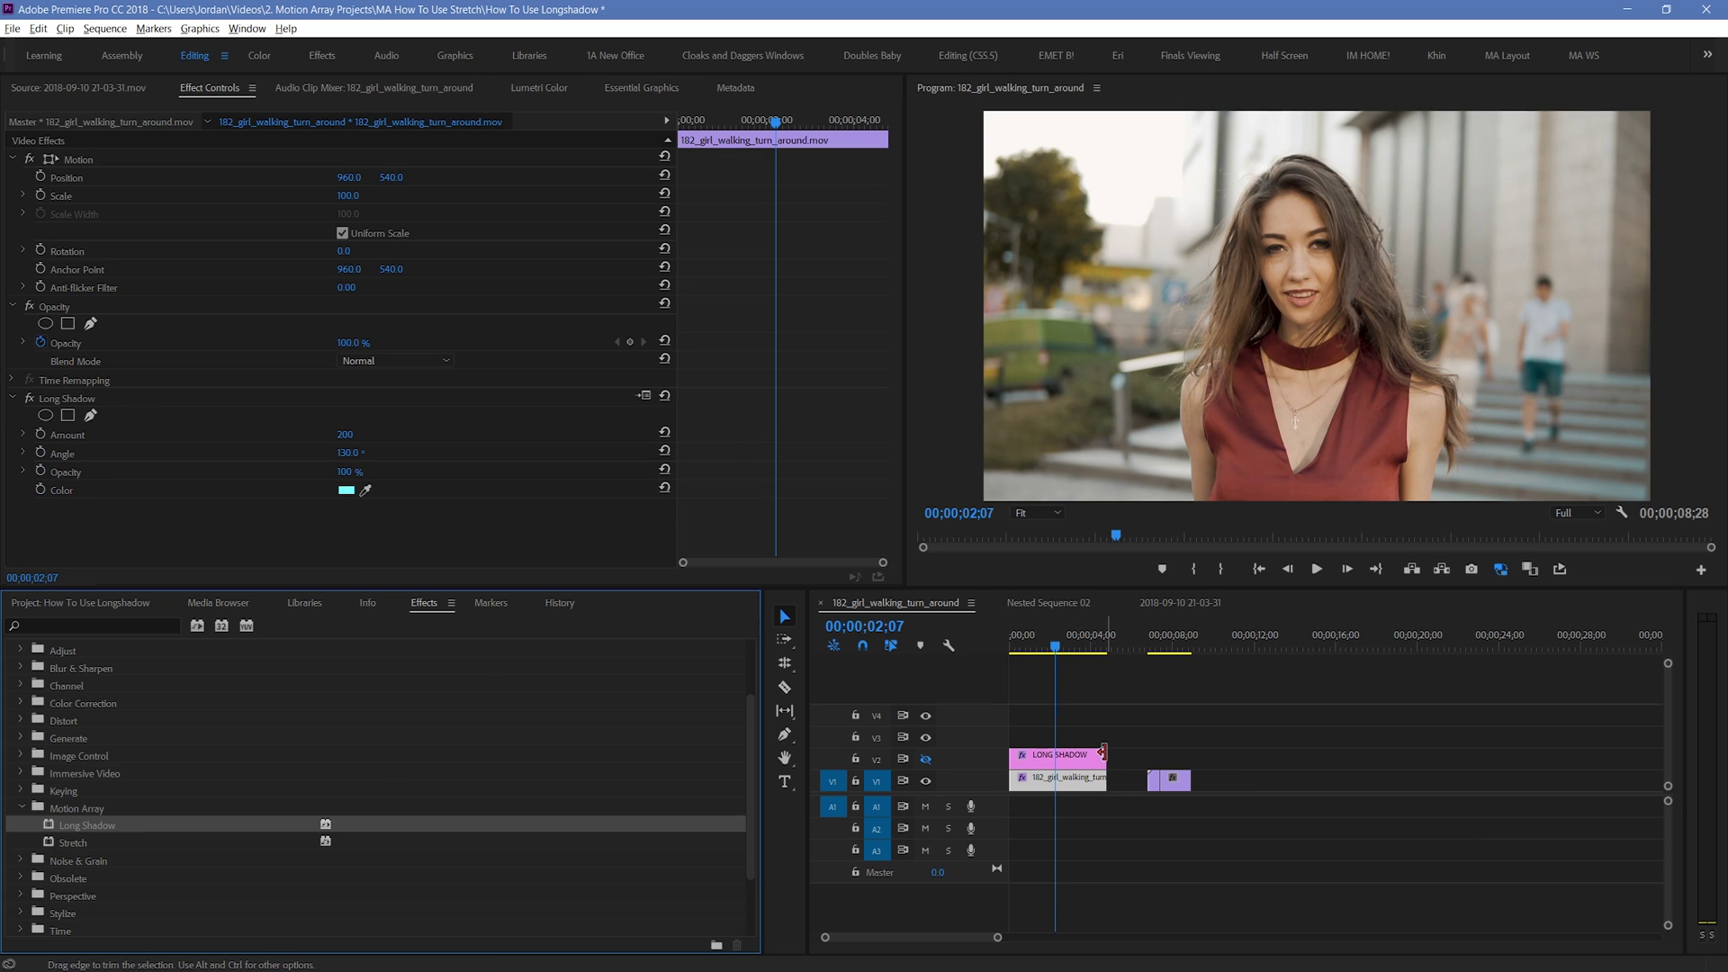
pyautogui.hotkey('ctrl', 'z')
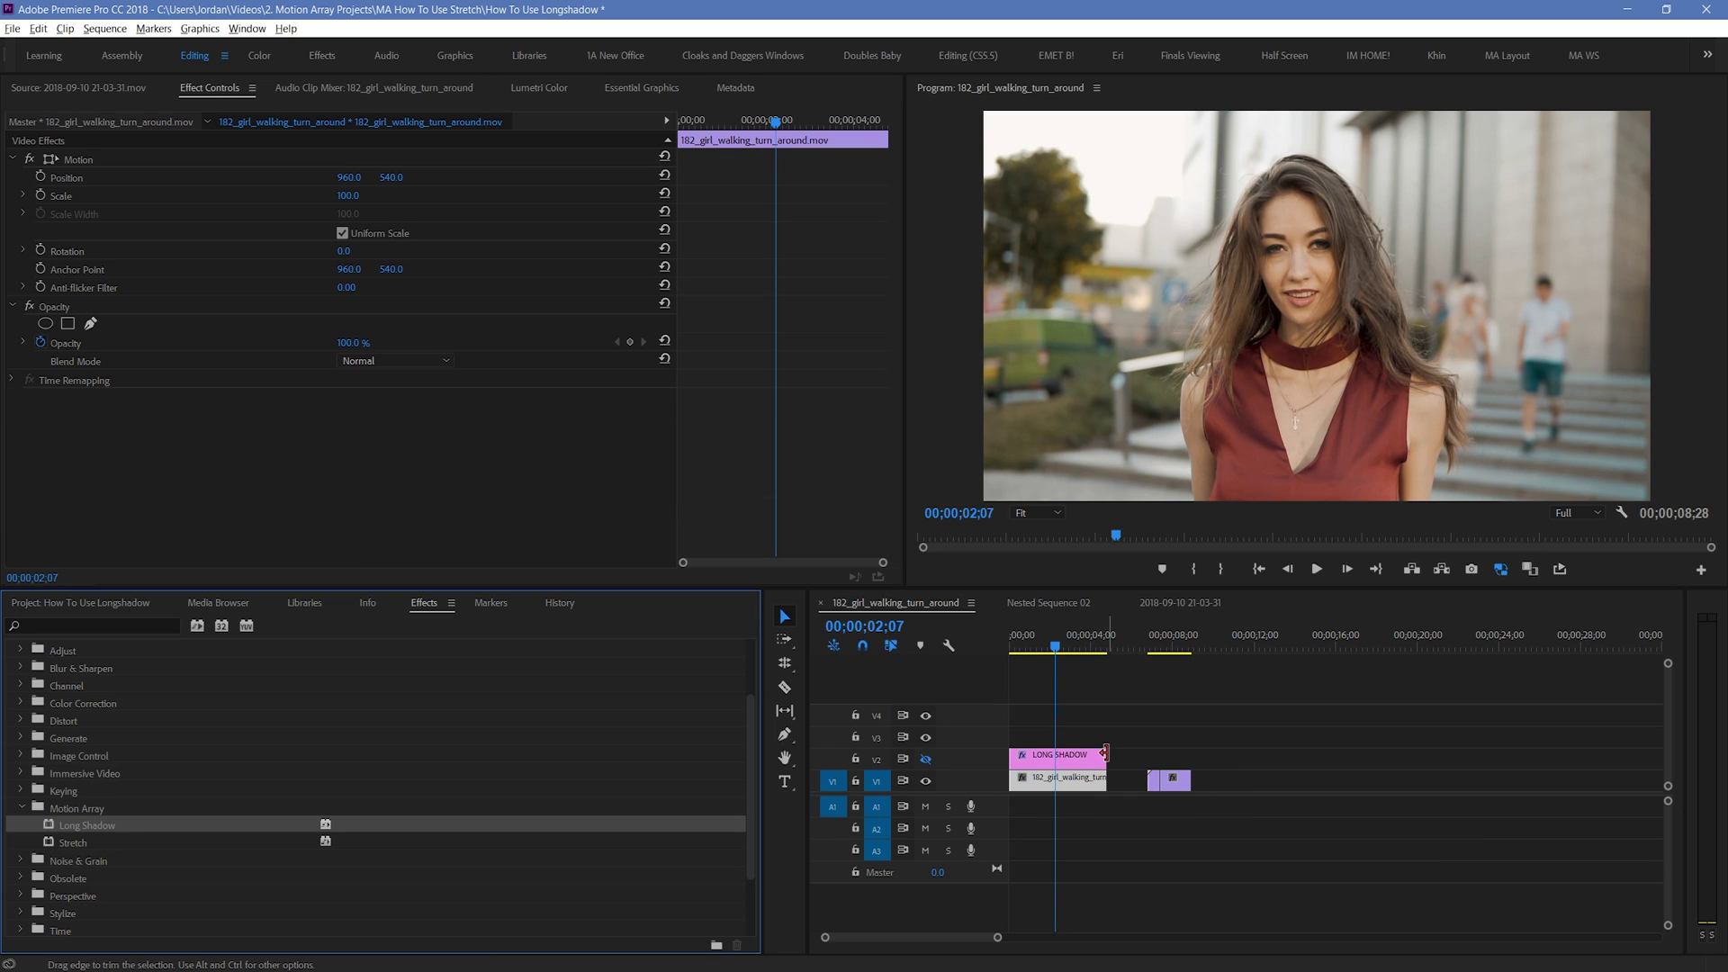
pyautogui.moveTo(1176, 639); pyautogui.dragTo(1160, 641)
# Zoom into the timeline and Alt-drag a copy of the second BigBenPushHD.mov clip onto V2
pyautogui.click(1217, 733)
pyautogui.press('=')
pyautogui.press('=')
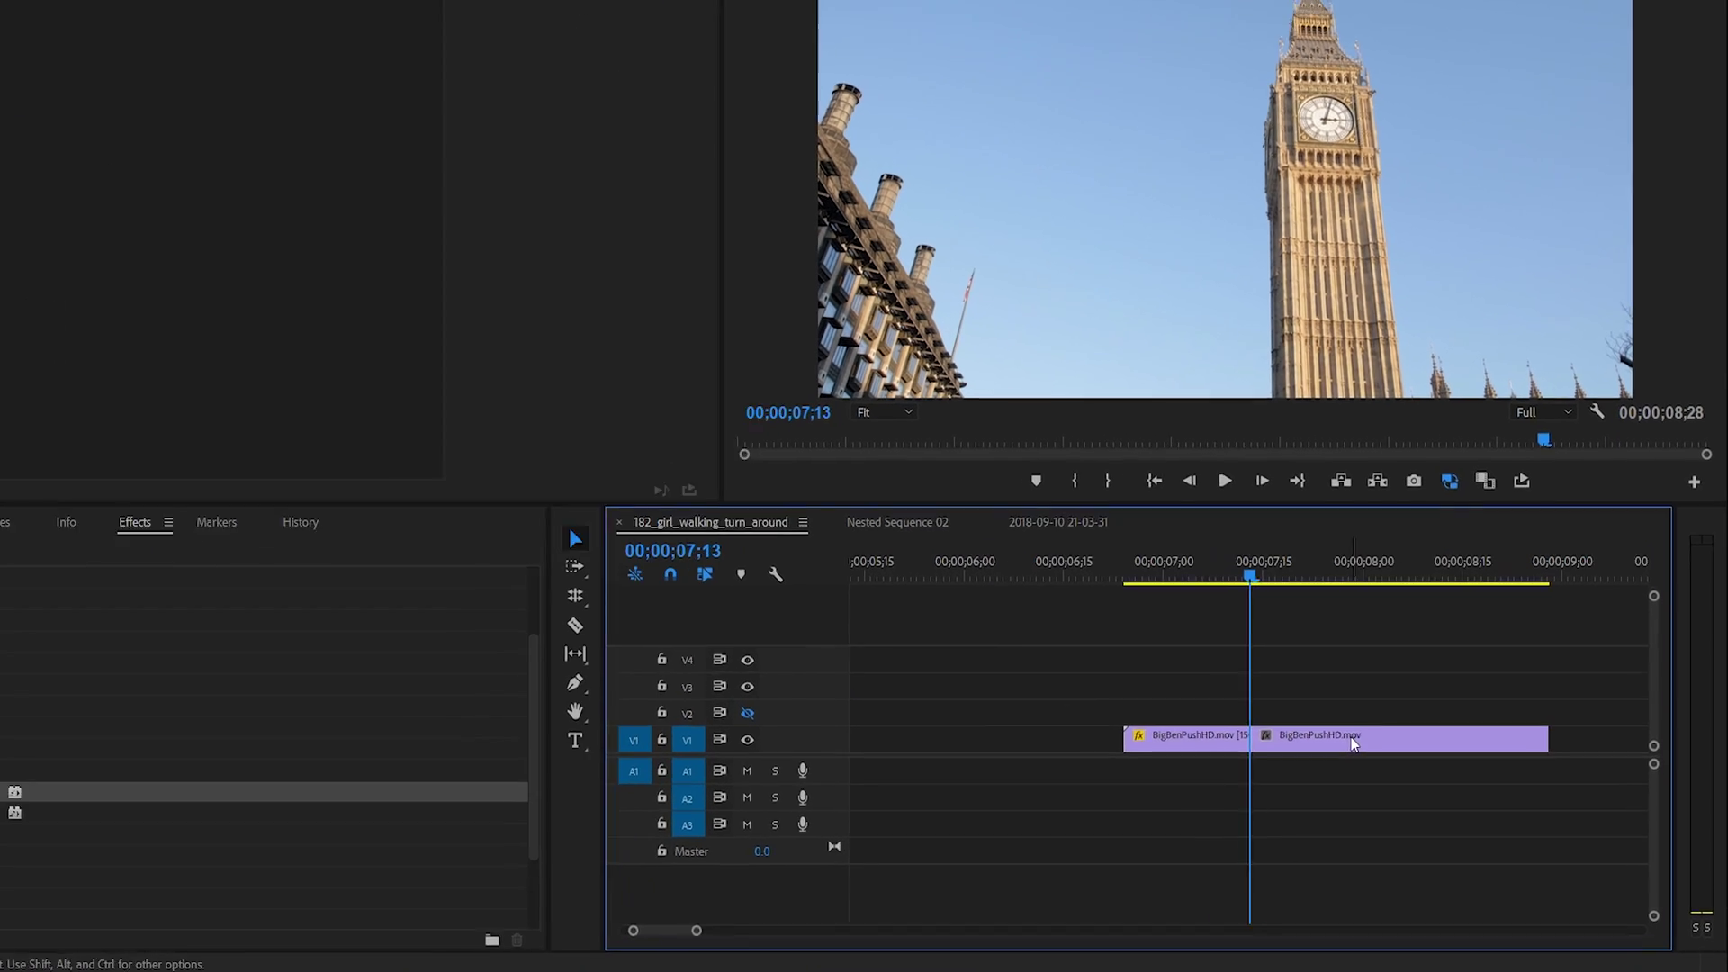
pyautogui.click(1404, 783)
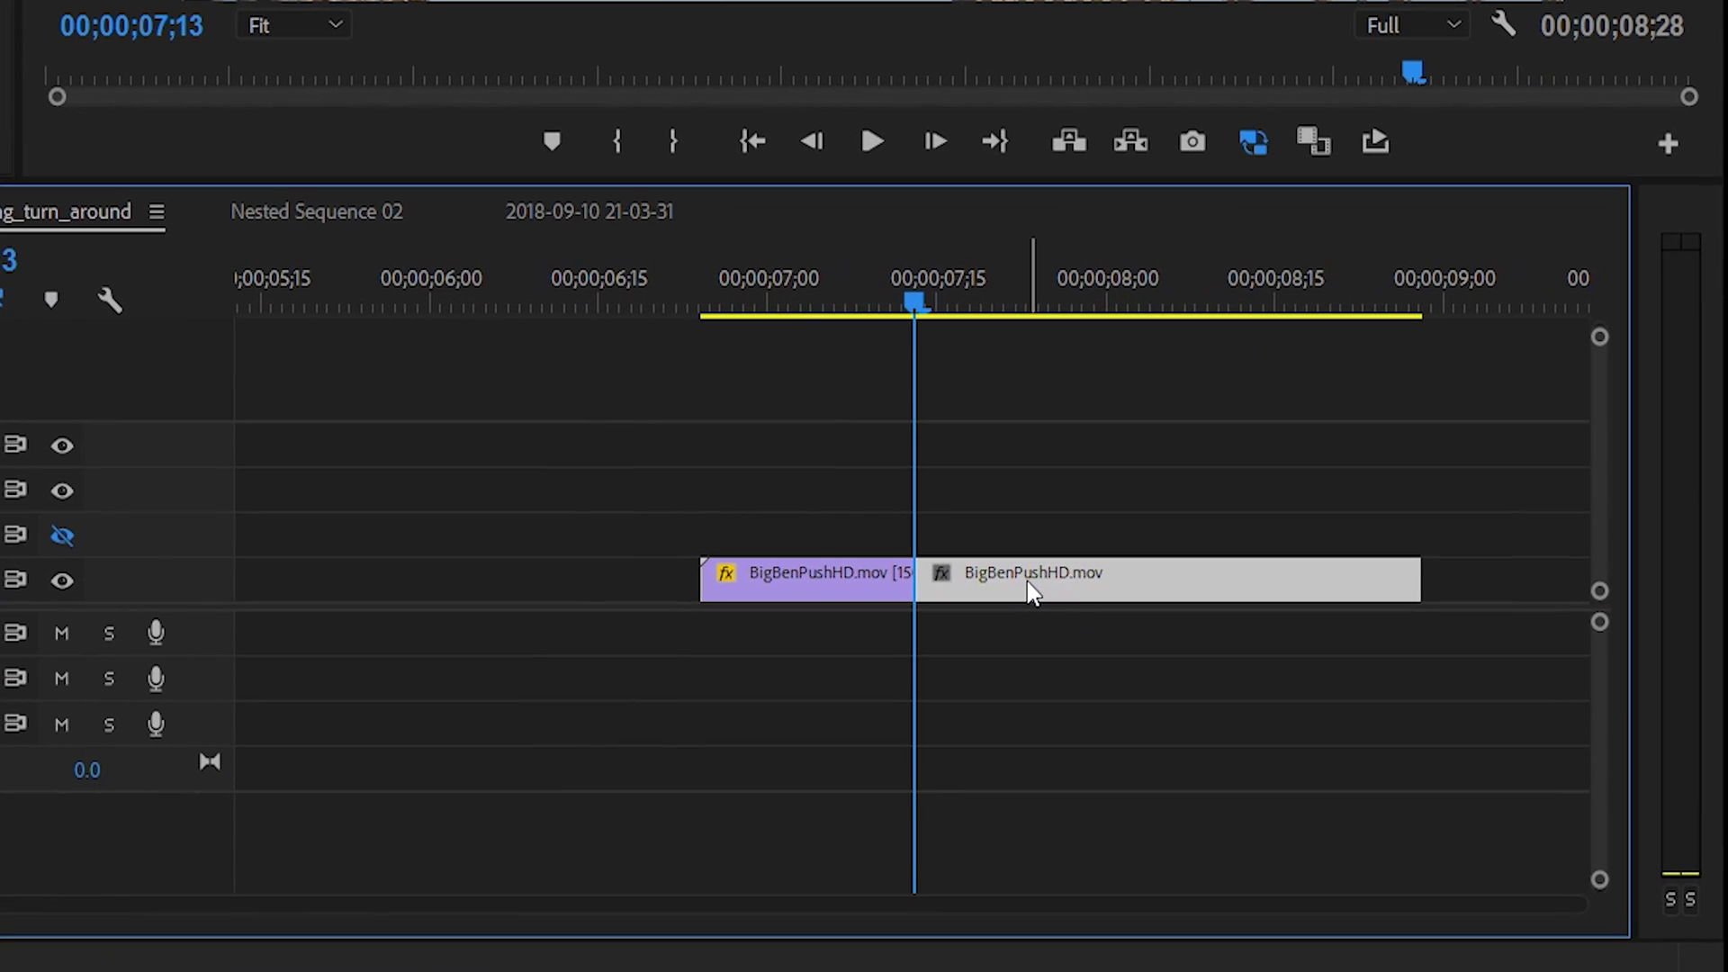
pyautogui.moveTo(1026, 567); pyautogui.dragTo(1022, 527)
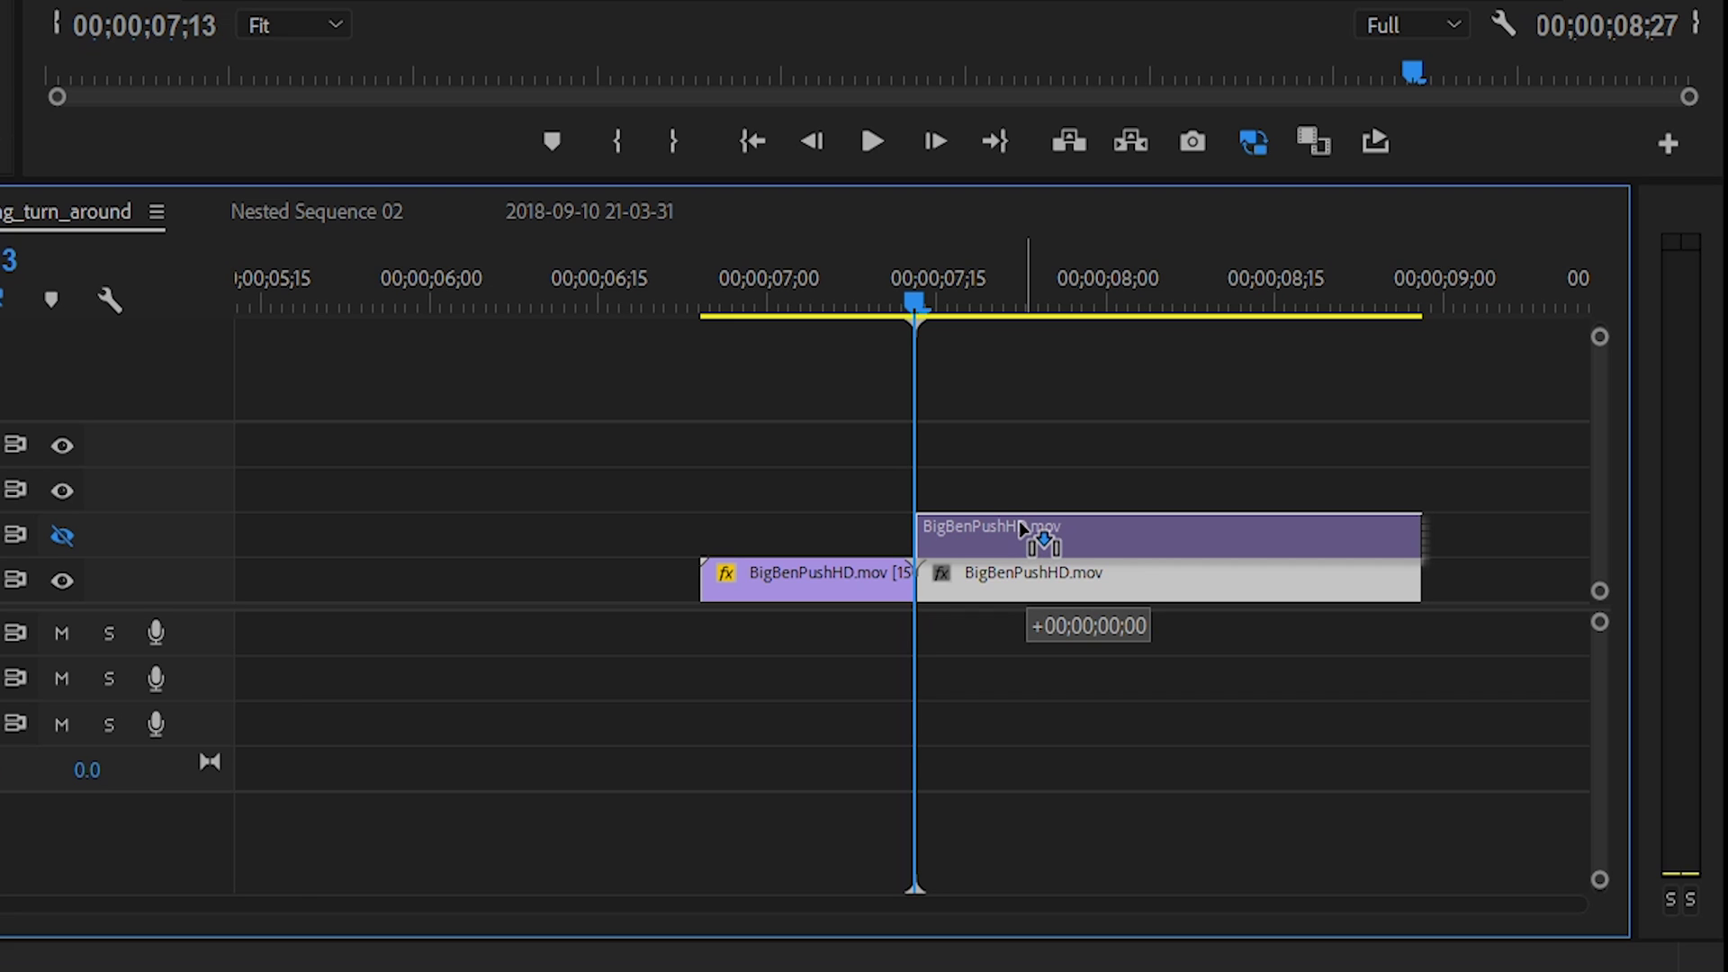
pyautogui.moveTo(1022, 526); pyautogui.dragTo(1030, 534)
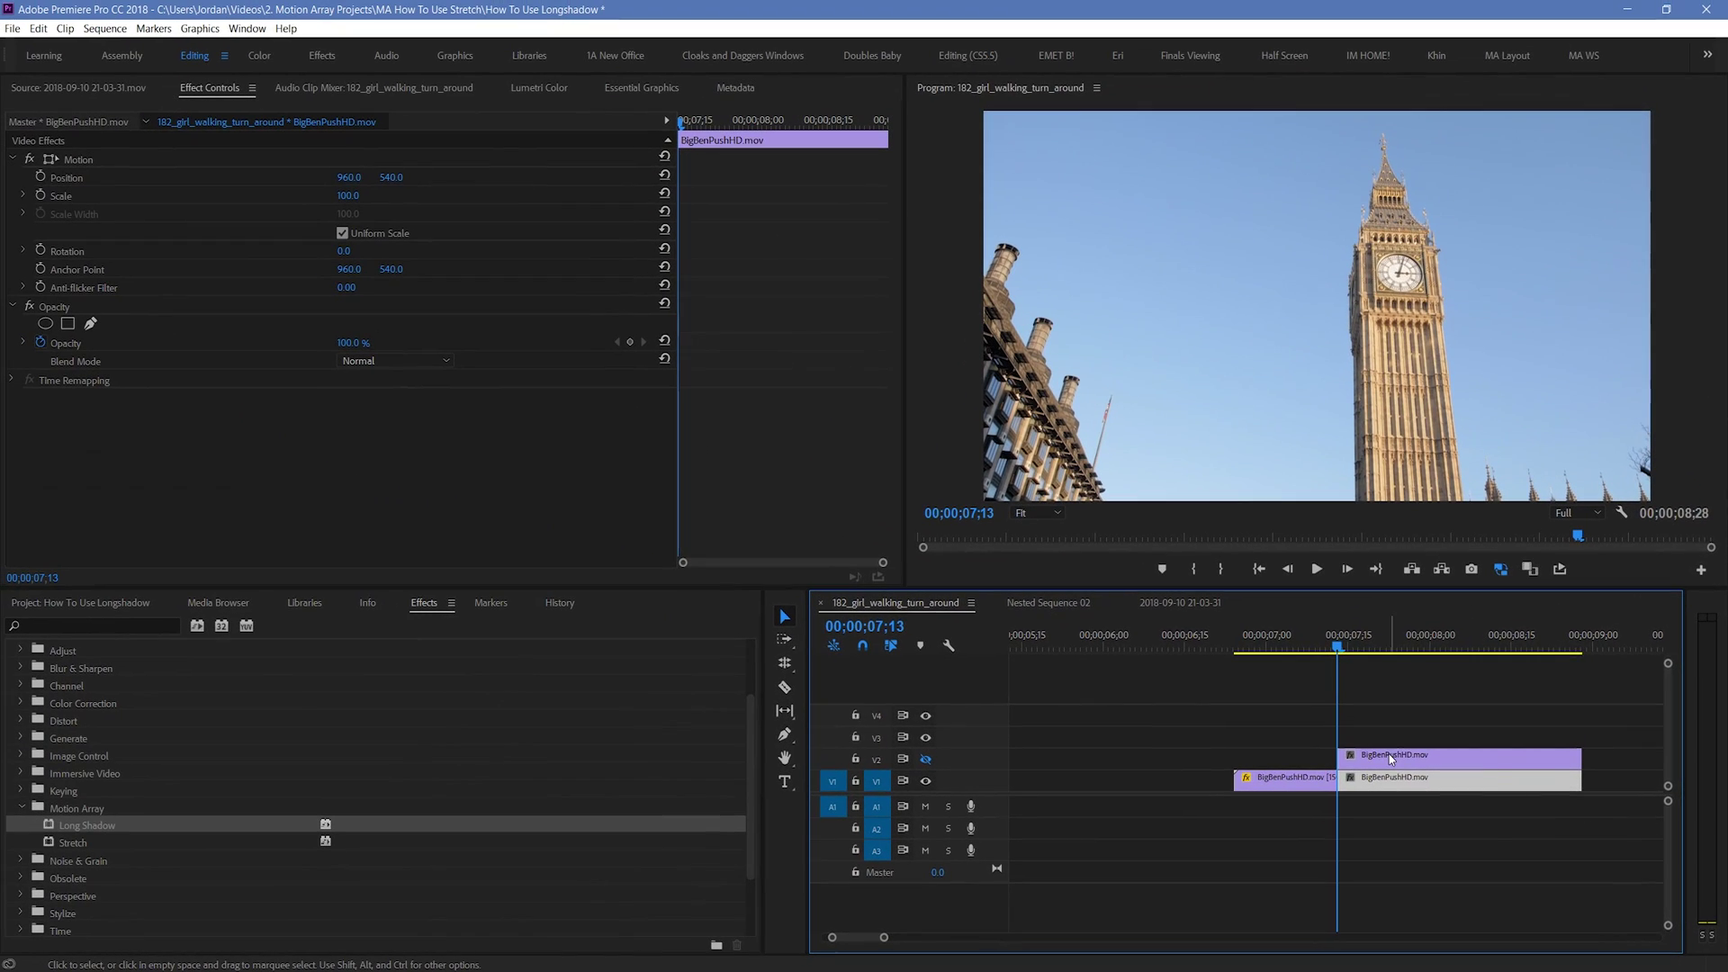
pyautogui.moveTo(1392, 758); pyautogui.dragTo(1392, 759)
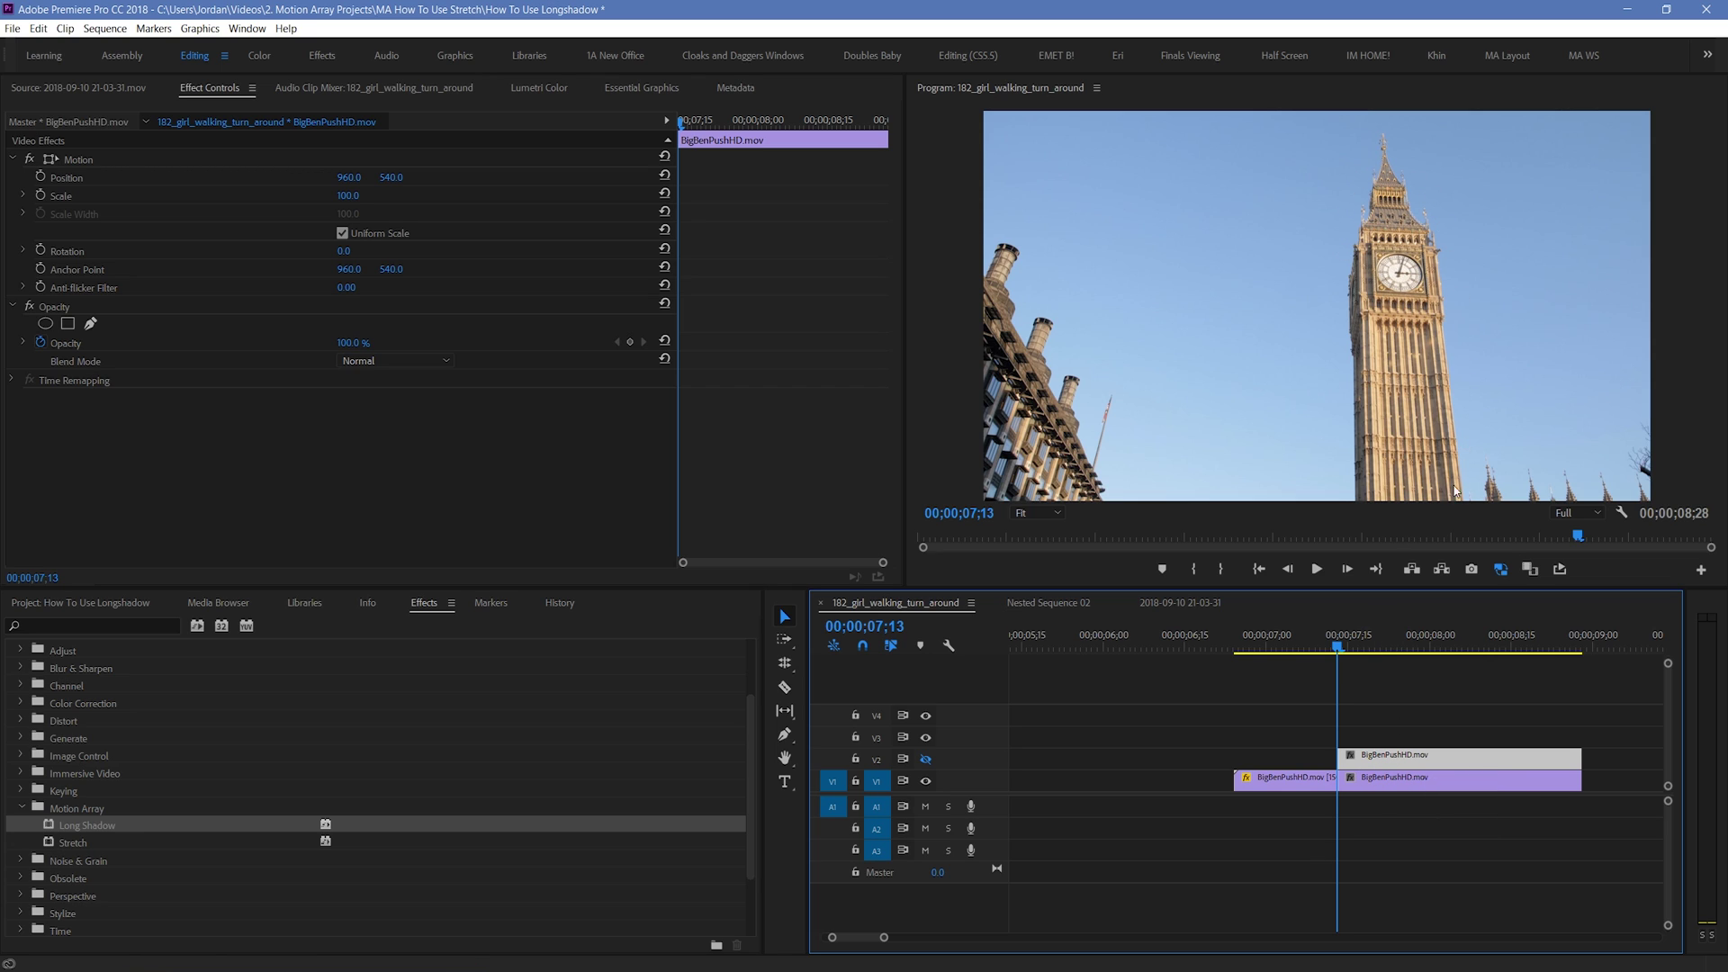
# Trace a pen mask around the clock tower on the V2 copy and set Mask Feather to 0
pyautogui.click(91, 324)
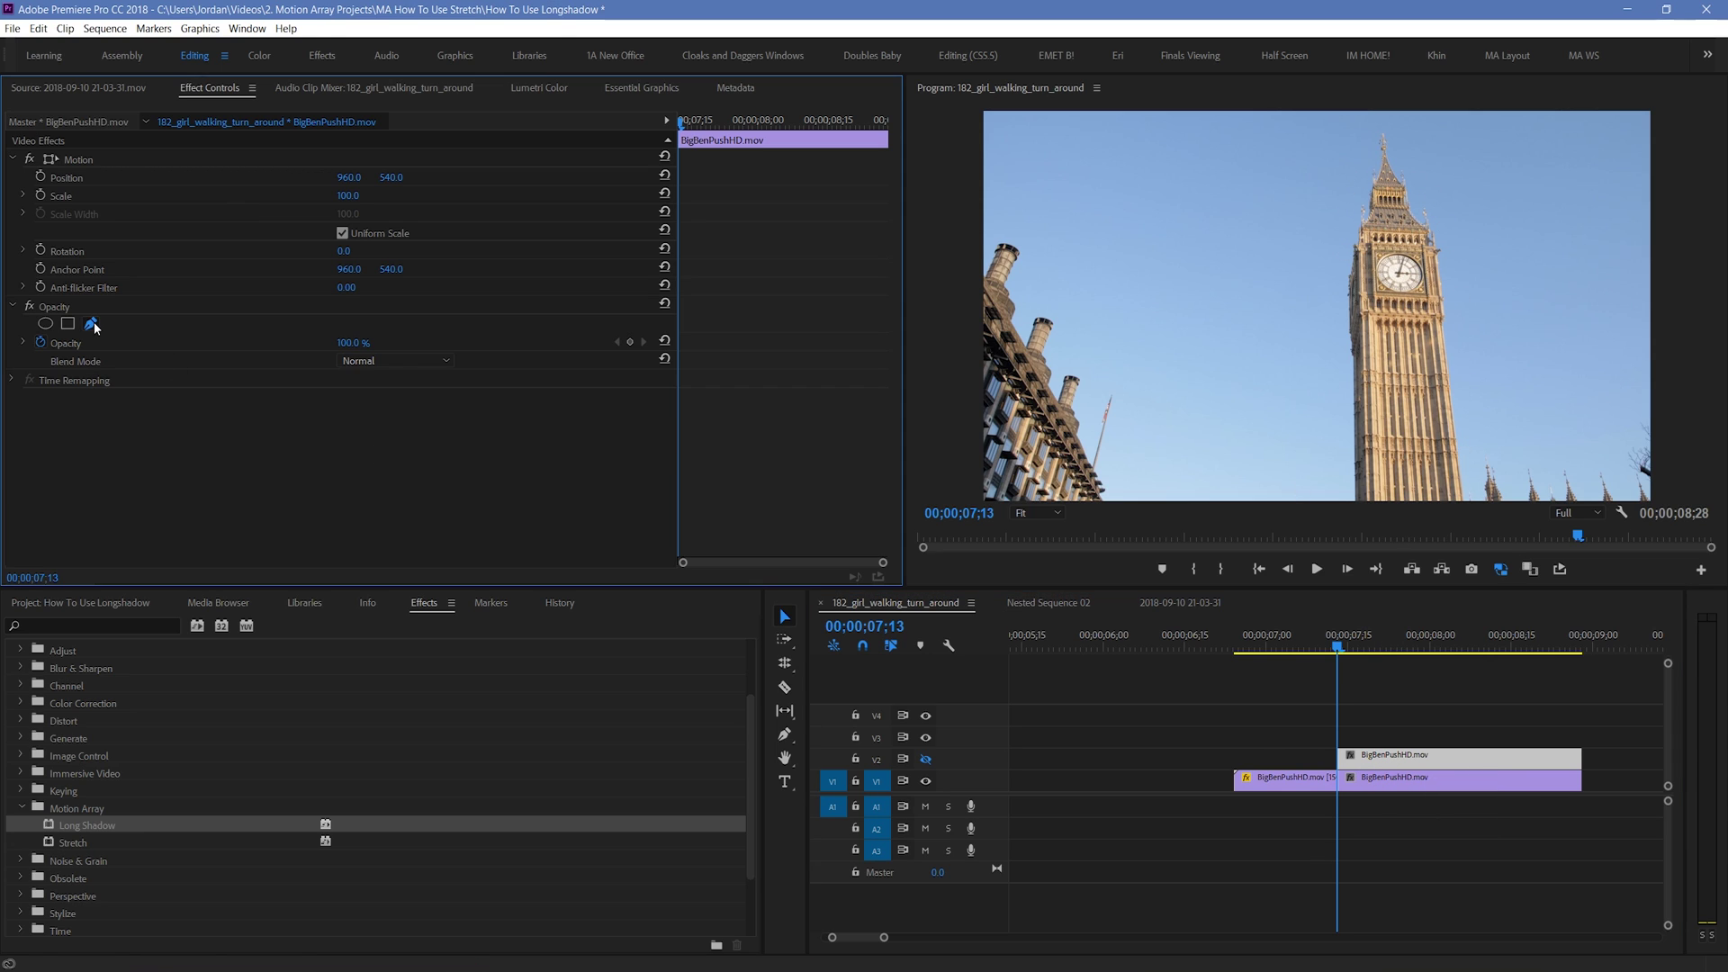
pyautogui.click(1355, 249)
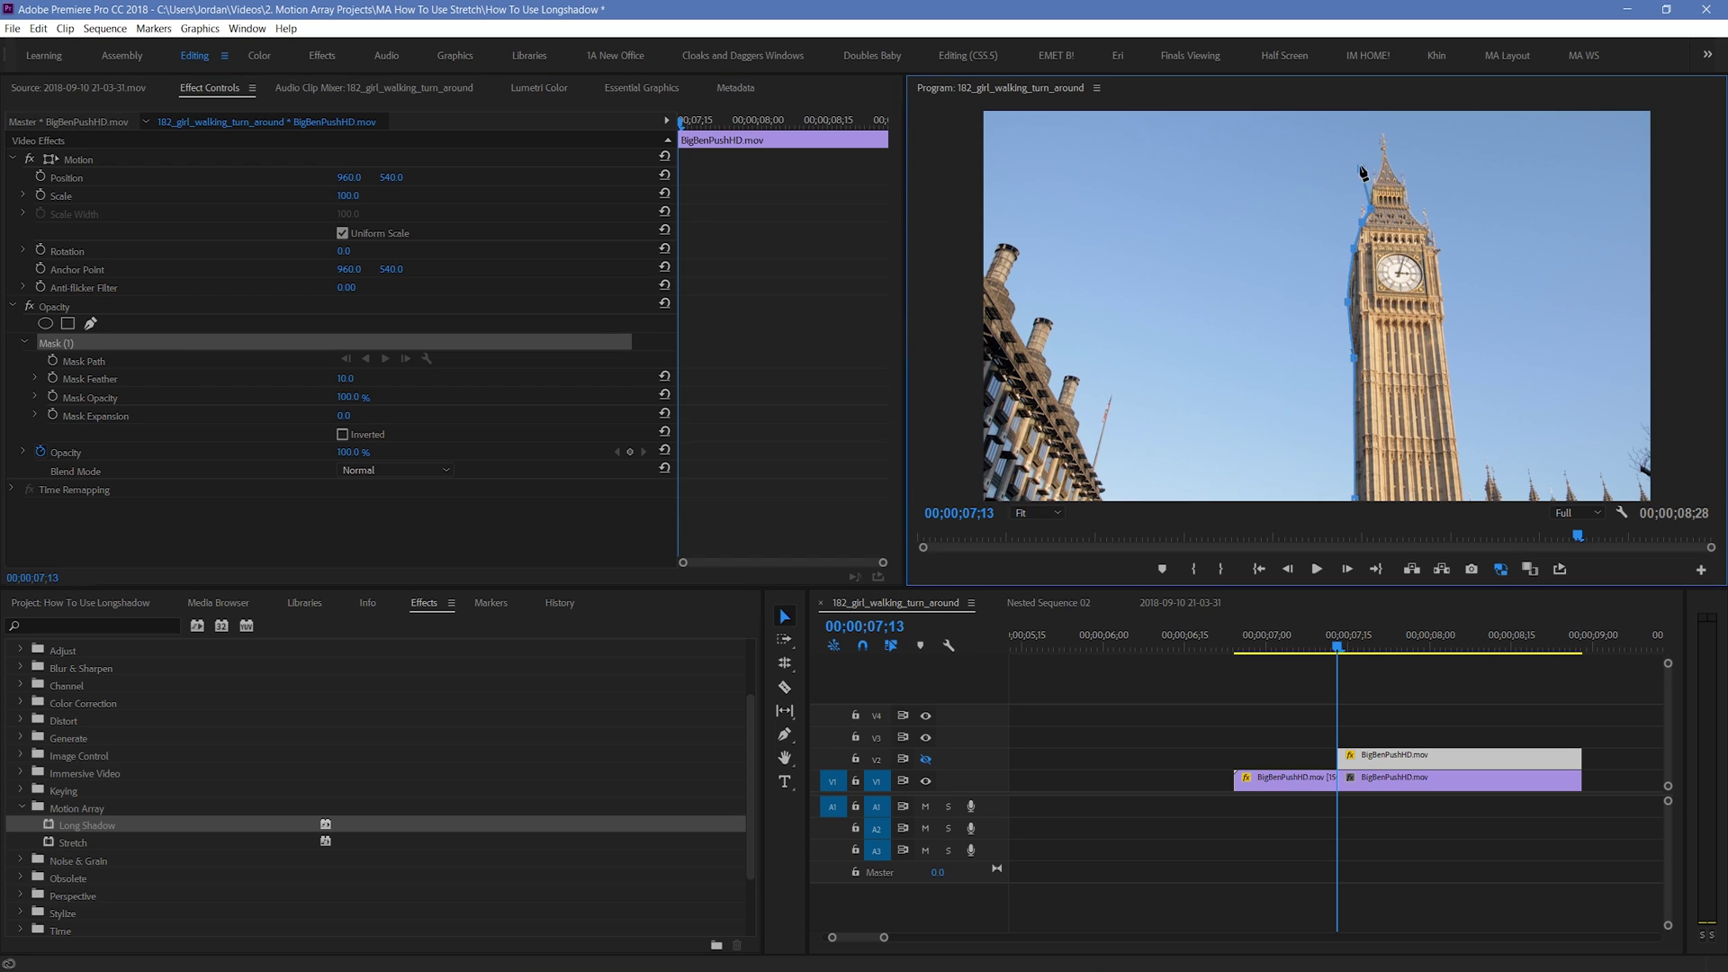
pyautogui.click(1464, 507)
pyautogui.click(1357, 500)
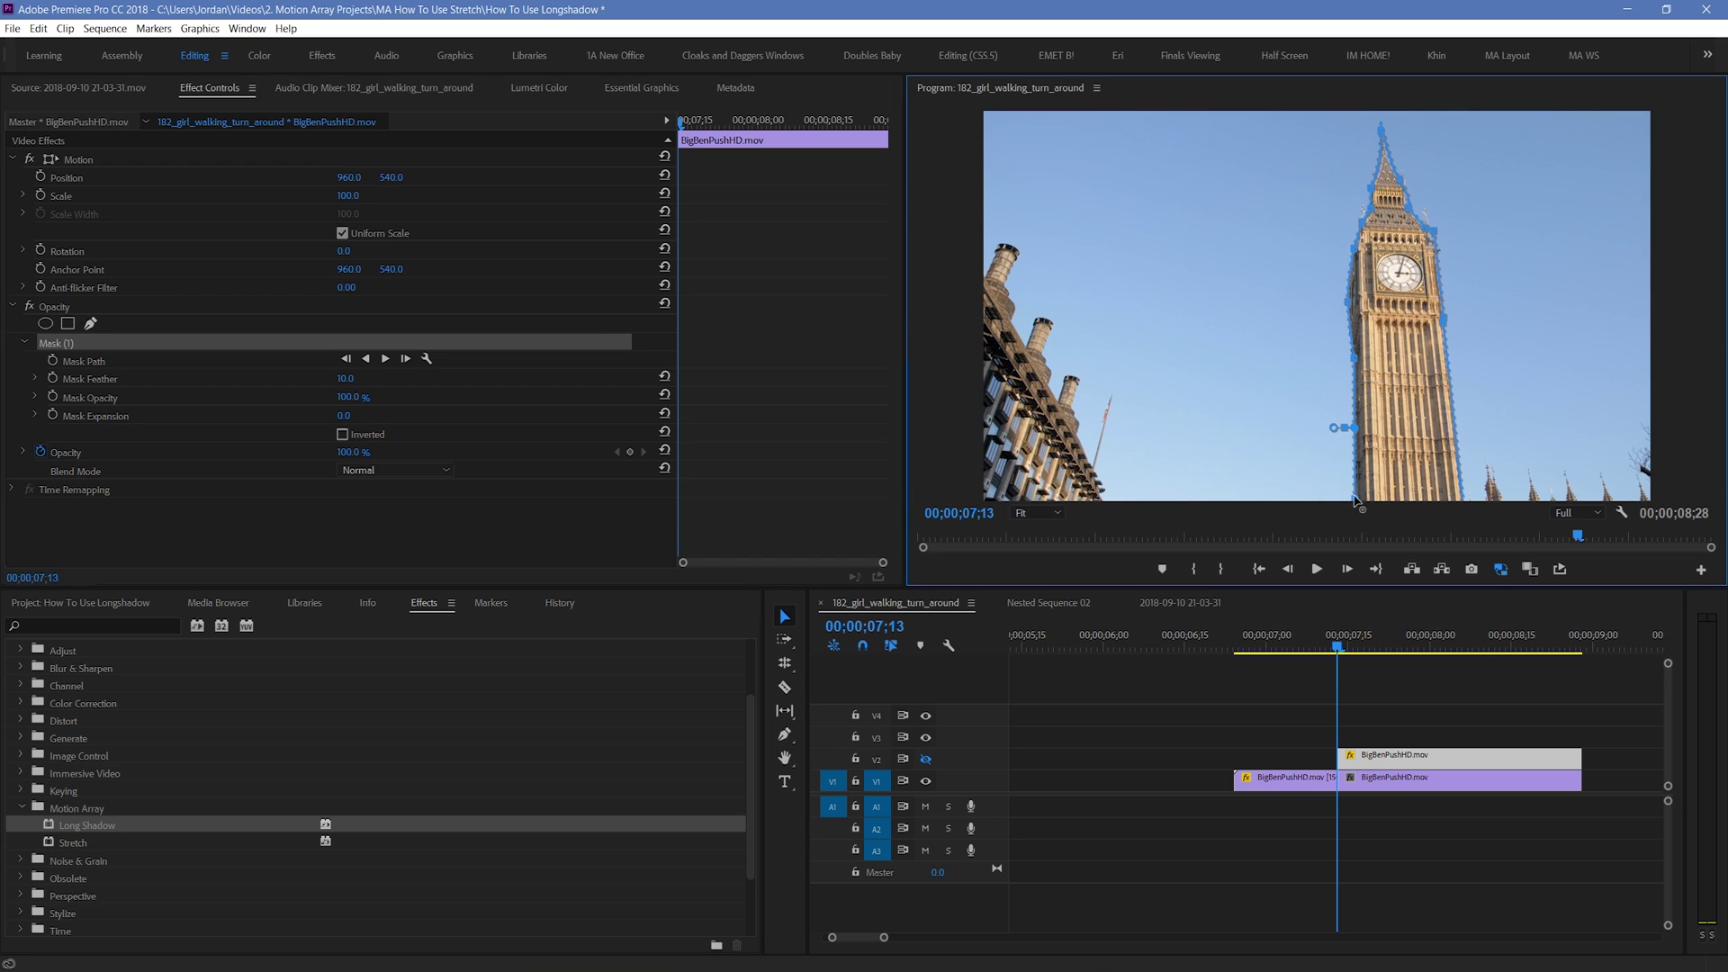
pyautogui.click(345, 379)
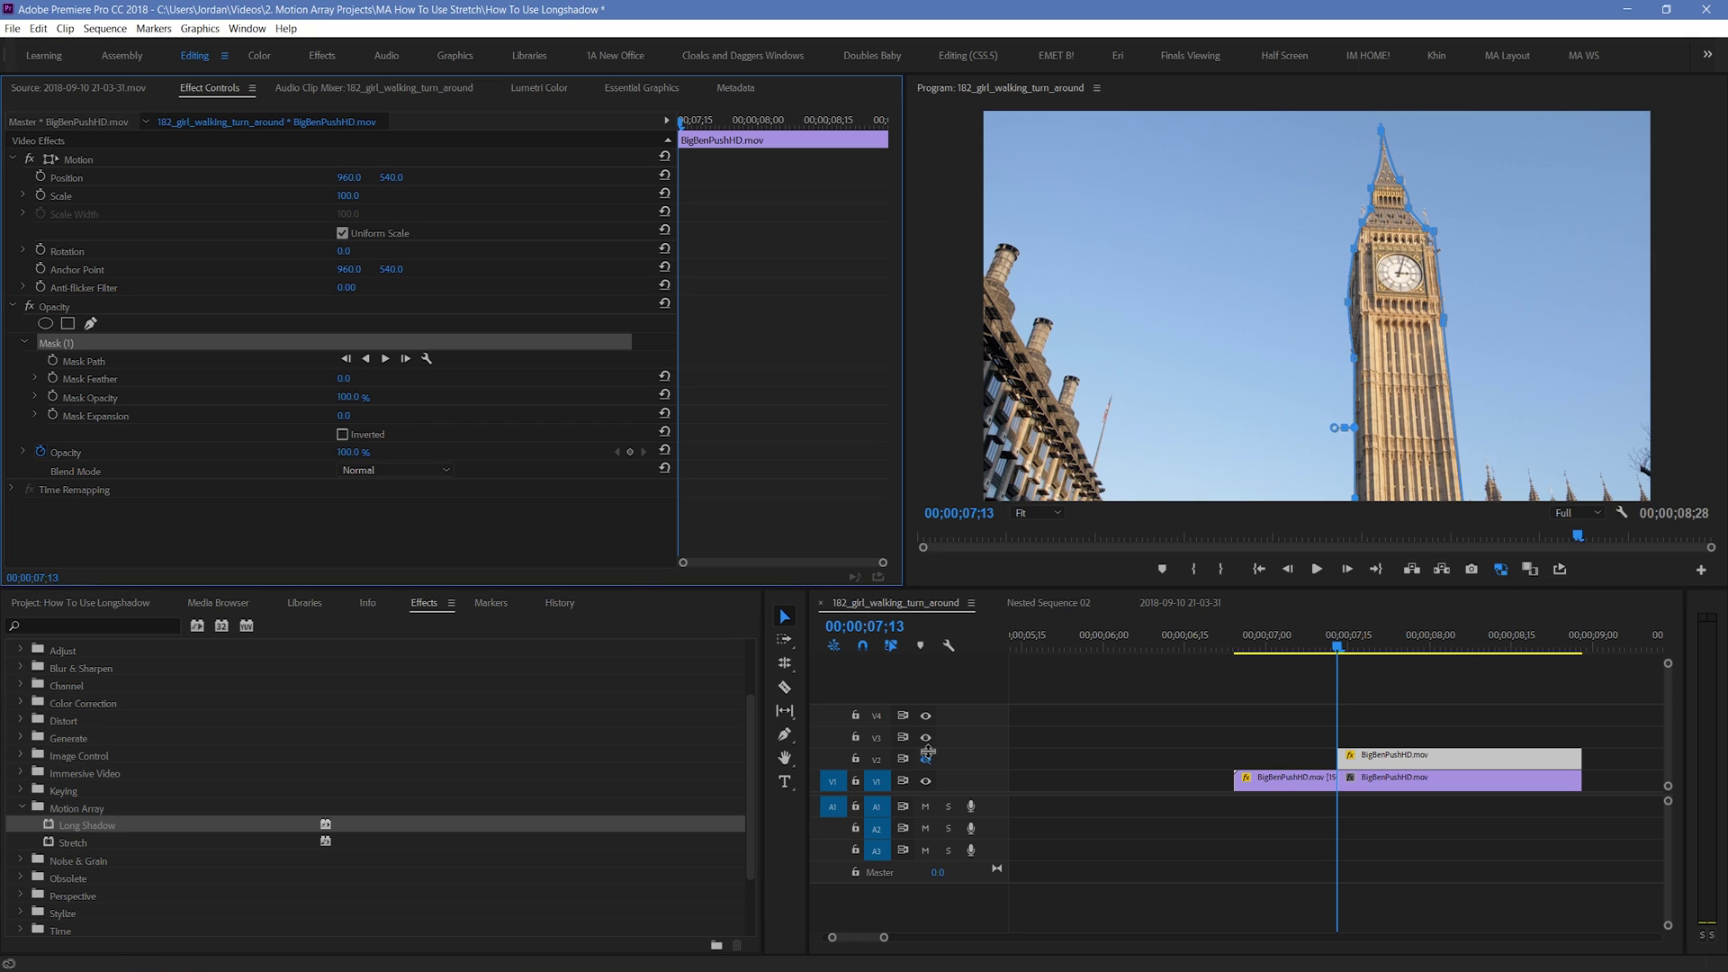
# Hide track V1 and check the mask edges at 100% zoom, then fit the frame again
pyautogui.click(927, 783)
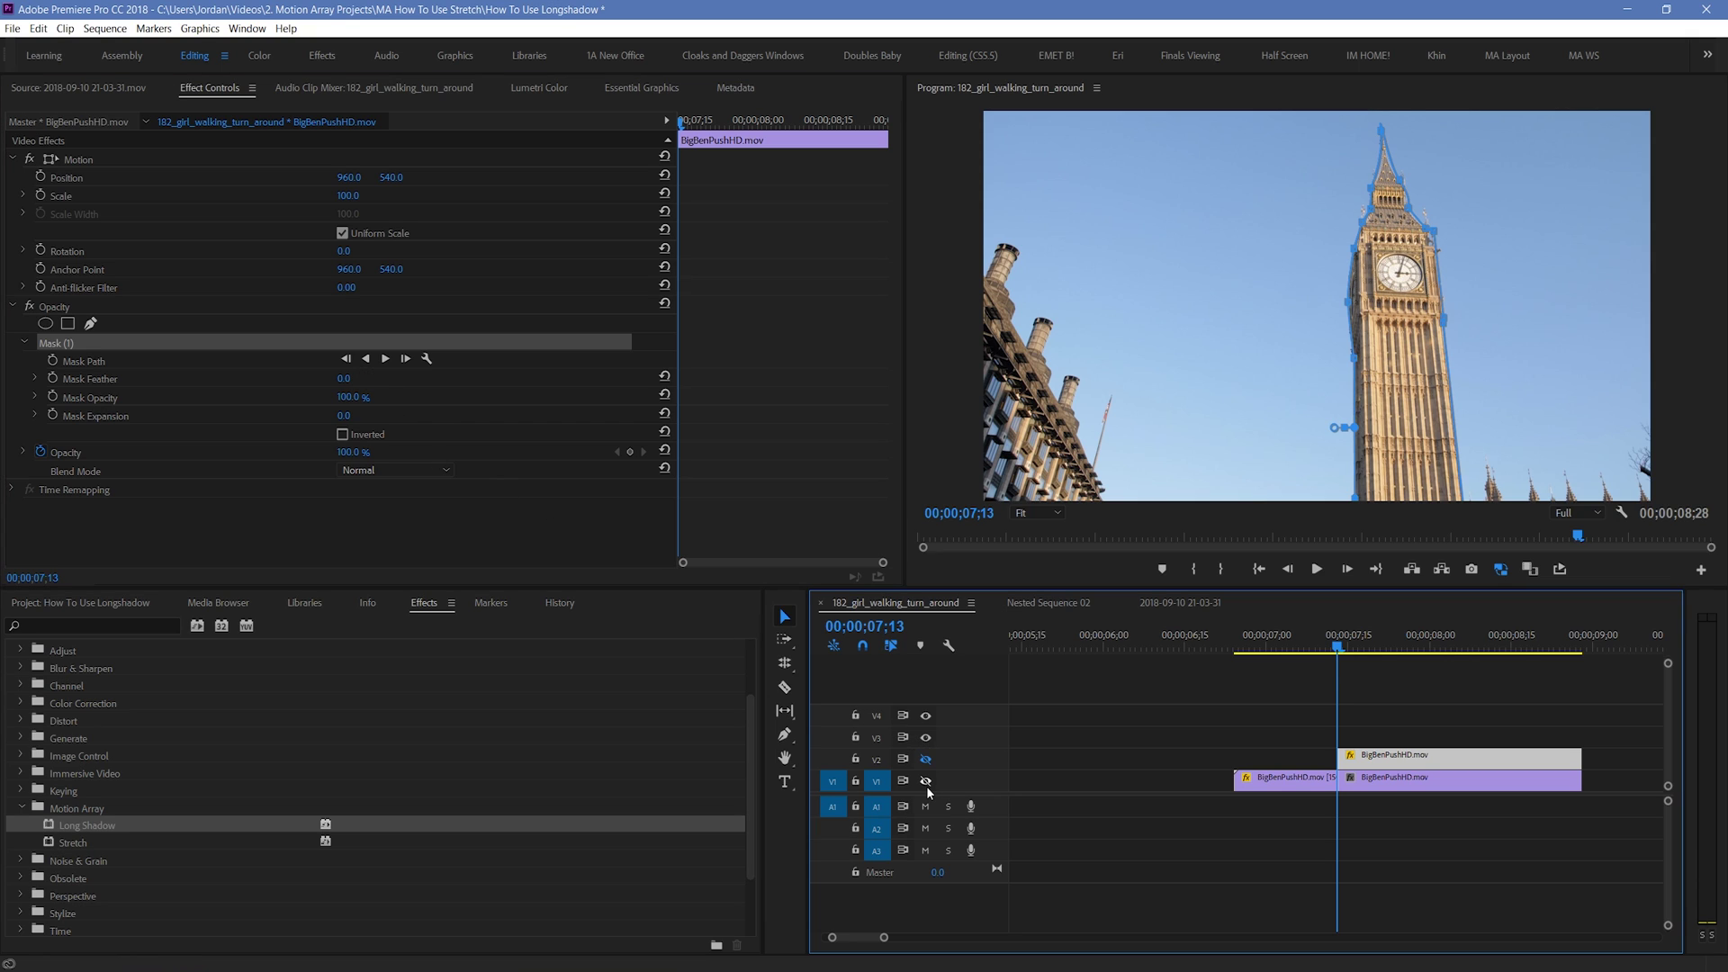
pyautogui.click(926, 760)
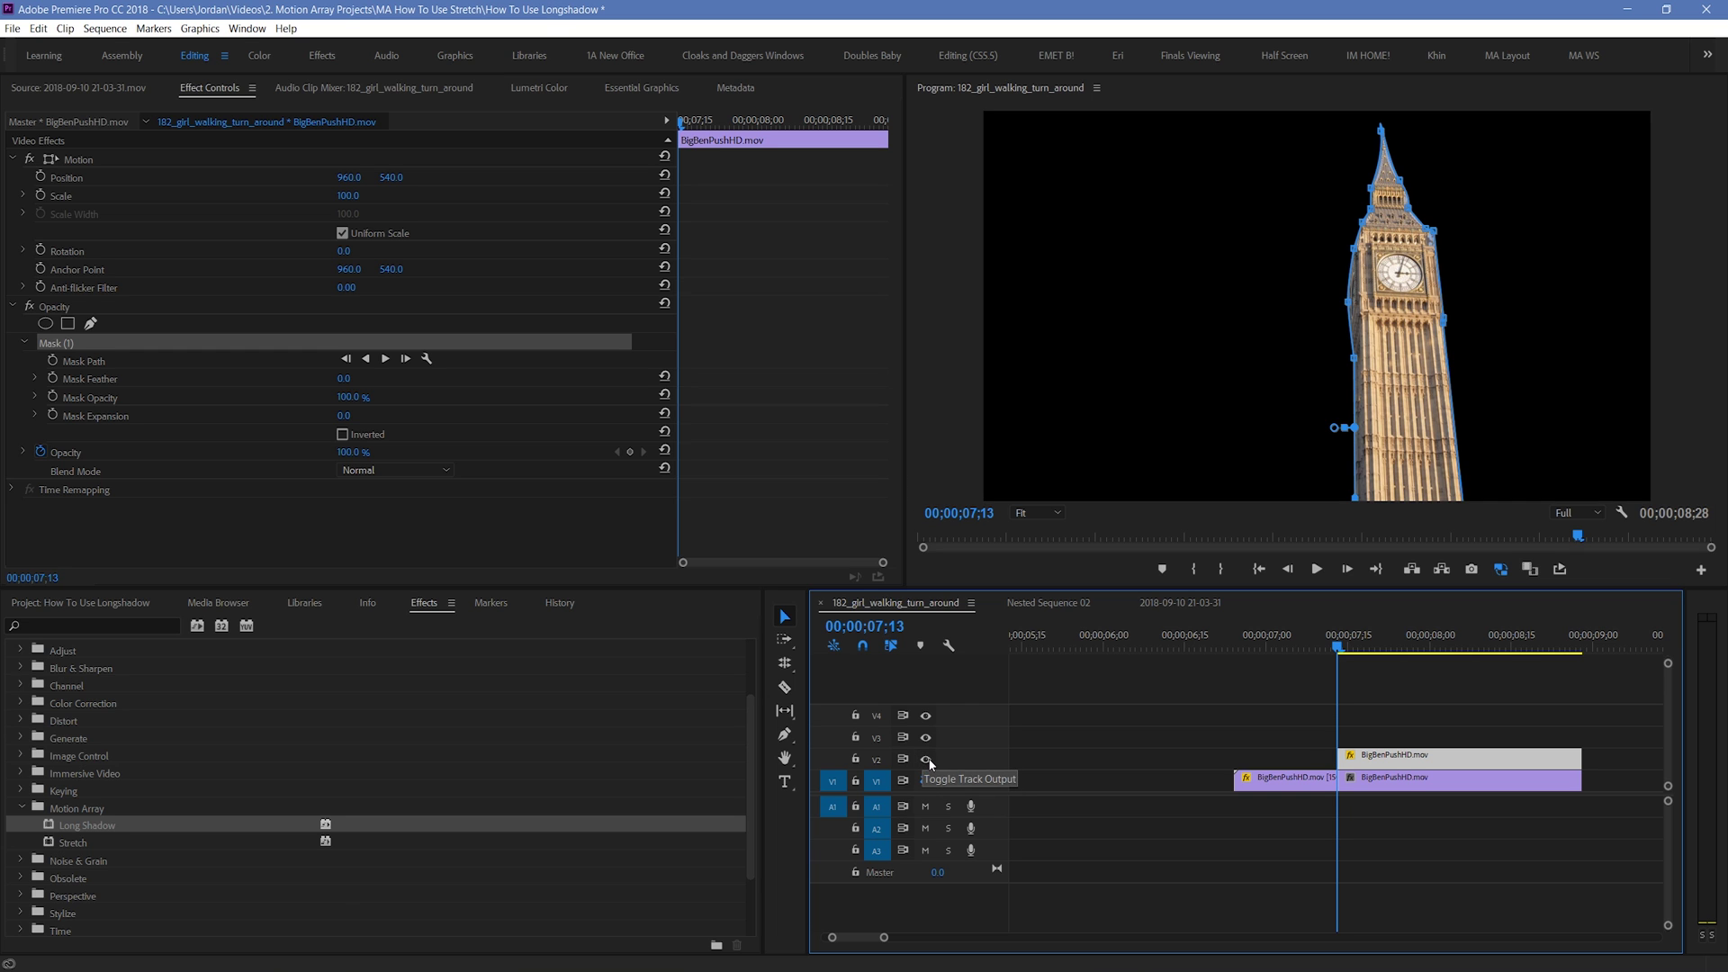
pyautogui.click(1035, 513)
pyautogui.click(1031, 548)
pyautogui.scroll(3, 1351, 297)
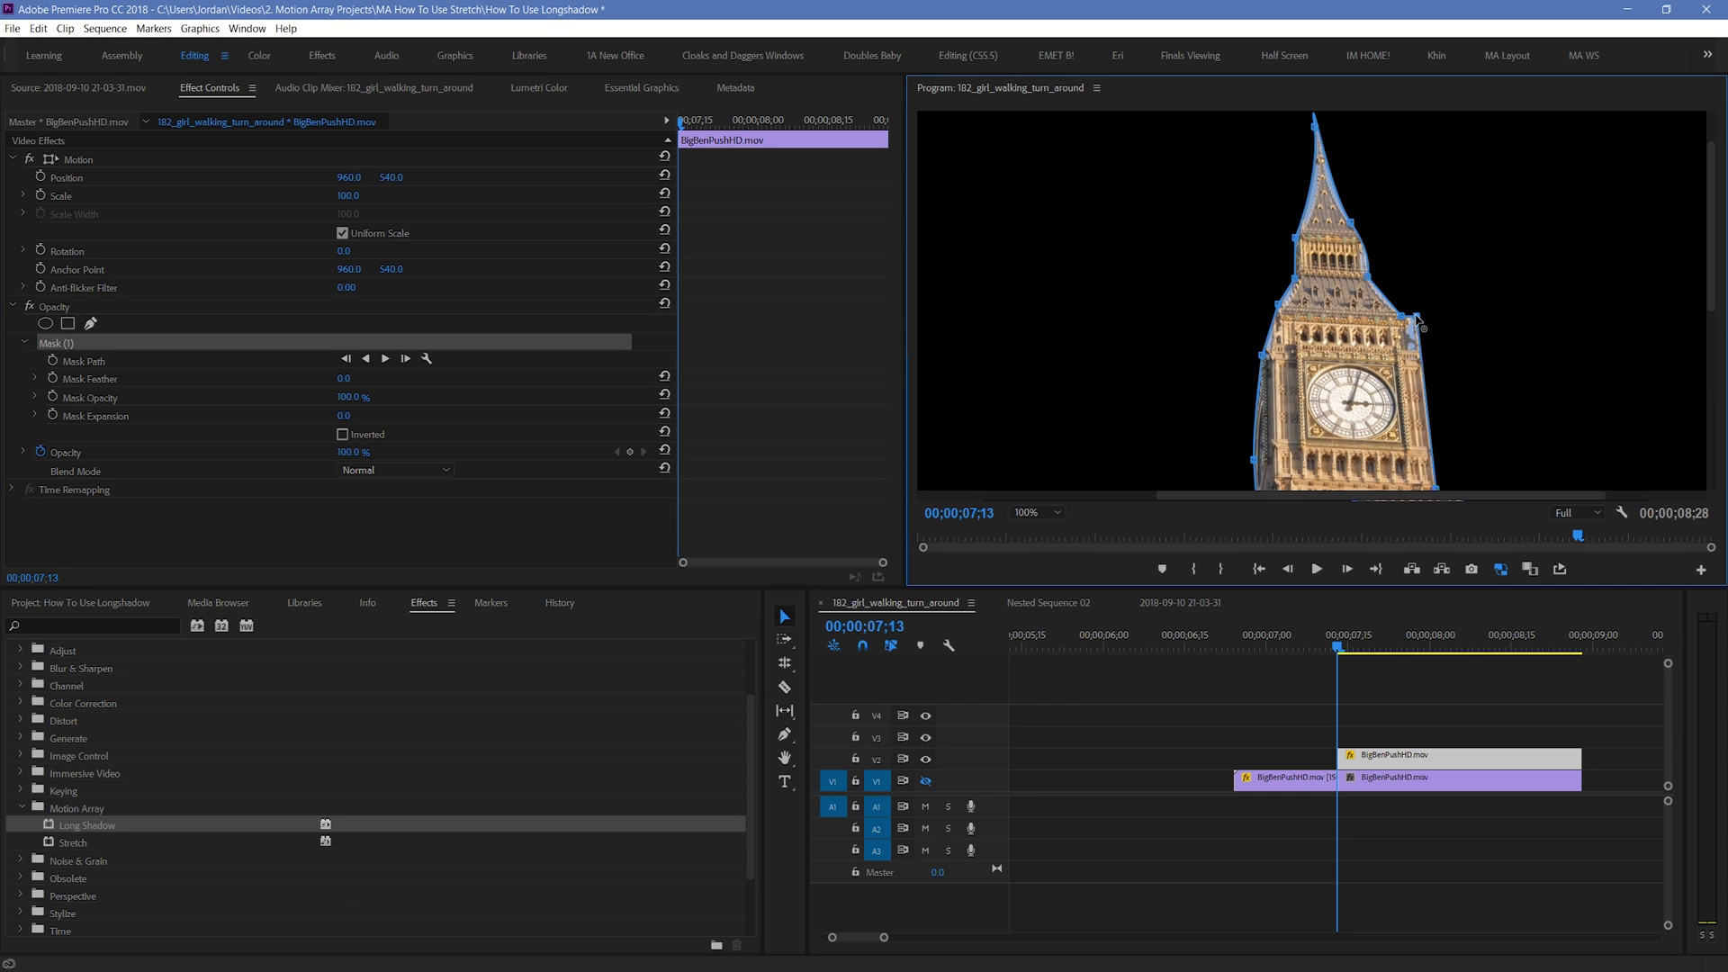
pyautogui.click(1417, 319)
pyautogui.click(1035, 513)
pyautogui.click(1031, 533)
# Show V1 again and nest the masked V2 tower clip as a sequence named 'Big Ben'
pyautogui.click(928, 782)
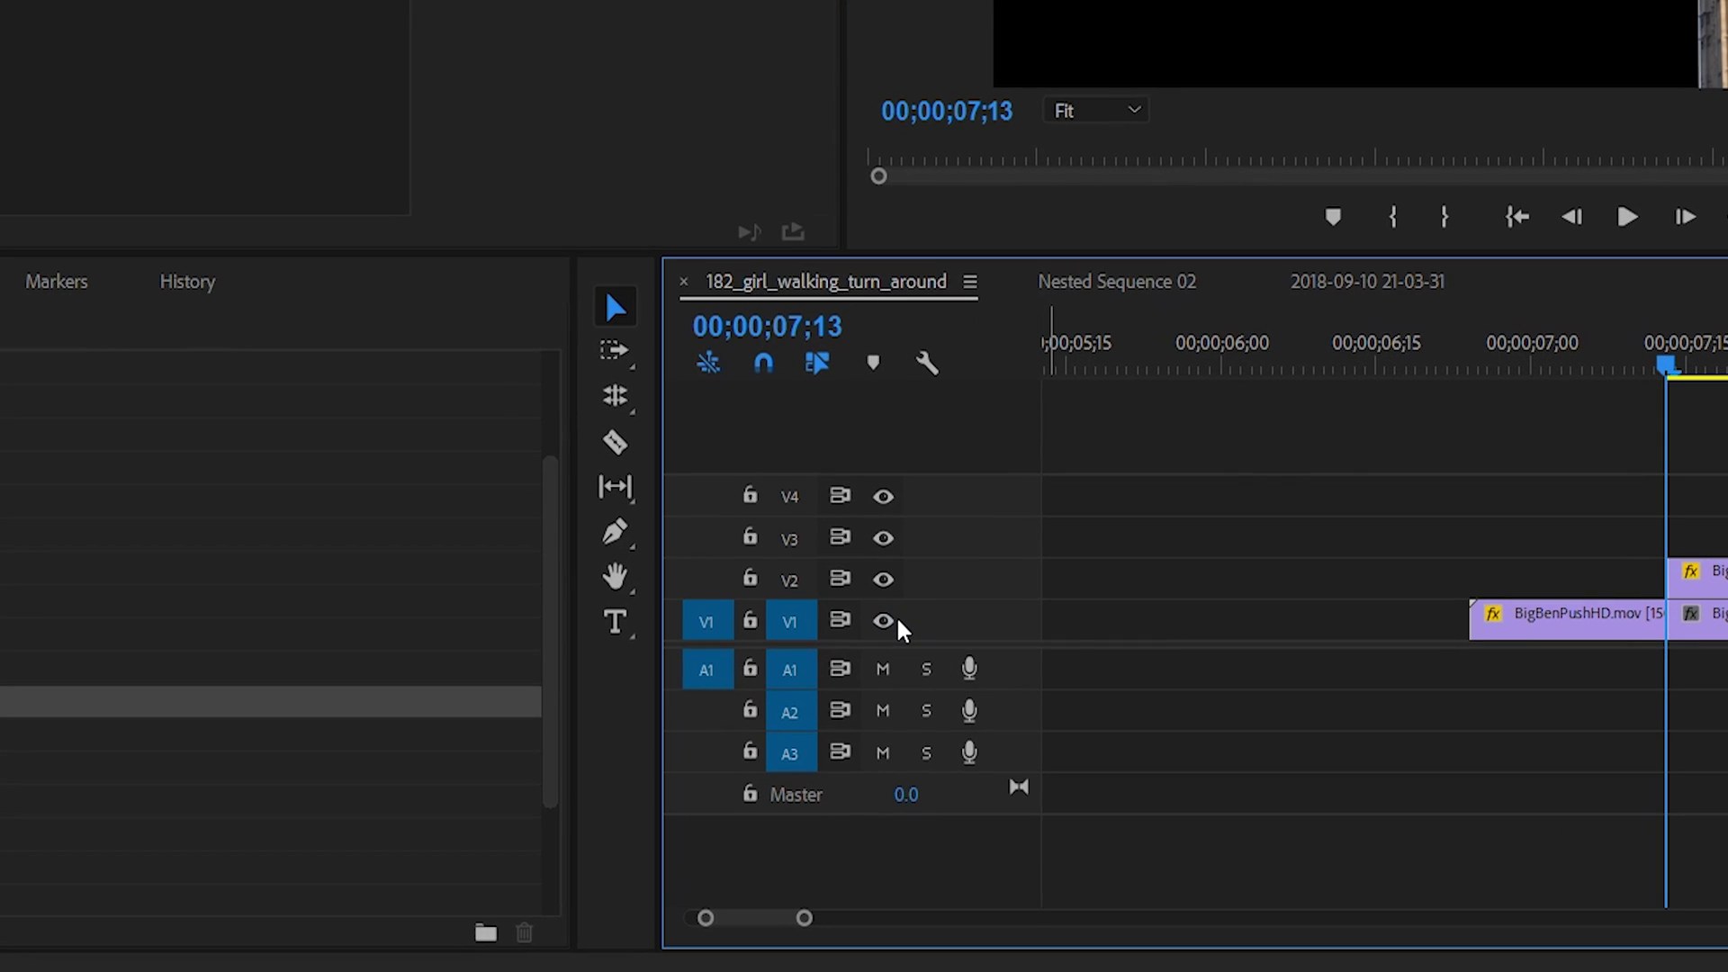
pyautogui.click(1217, 583)
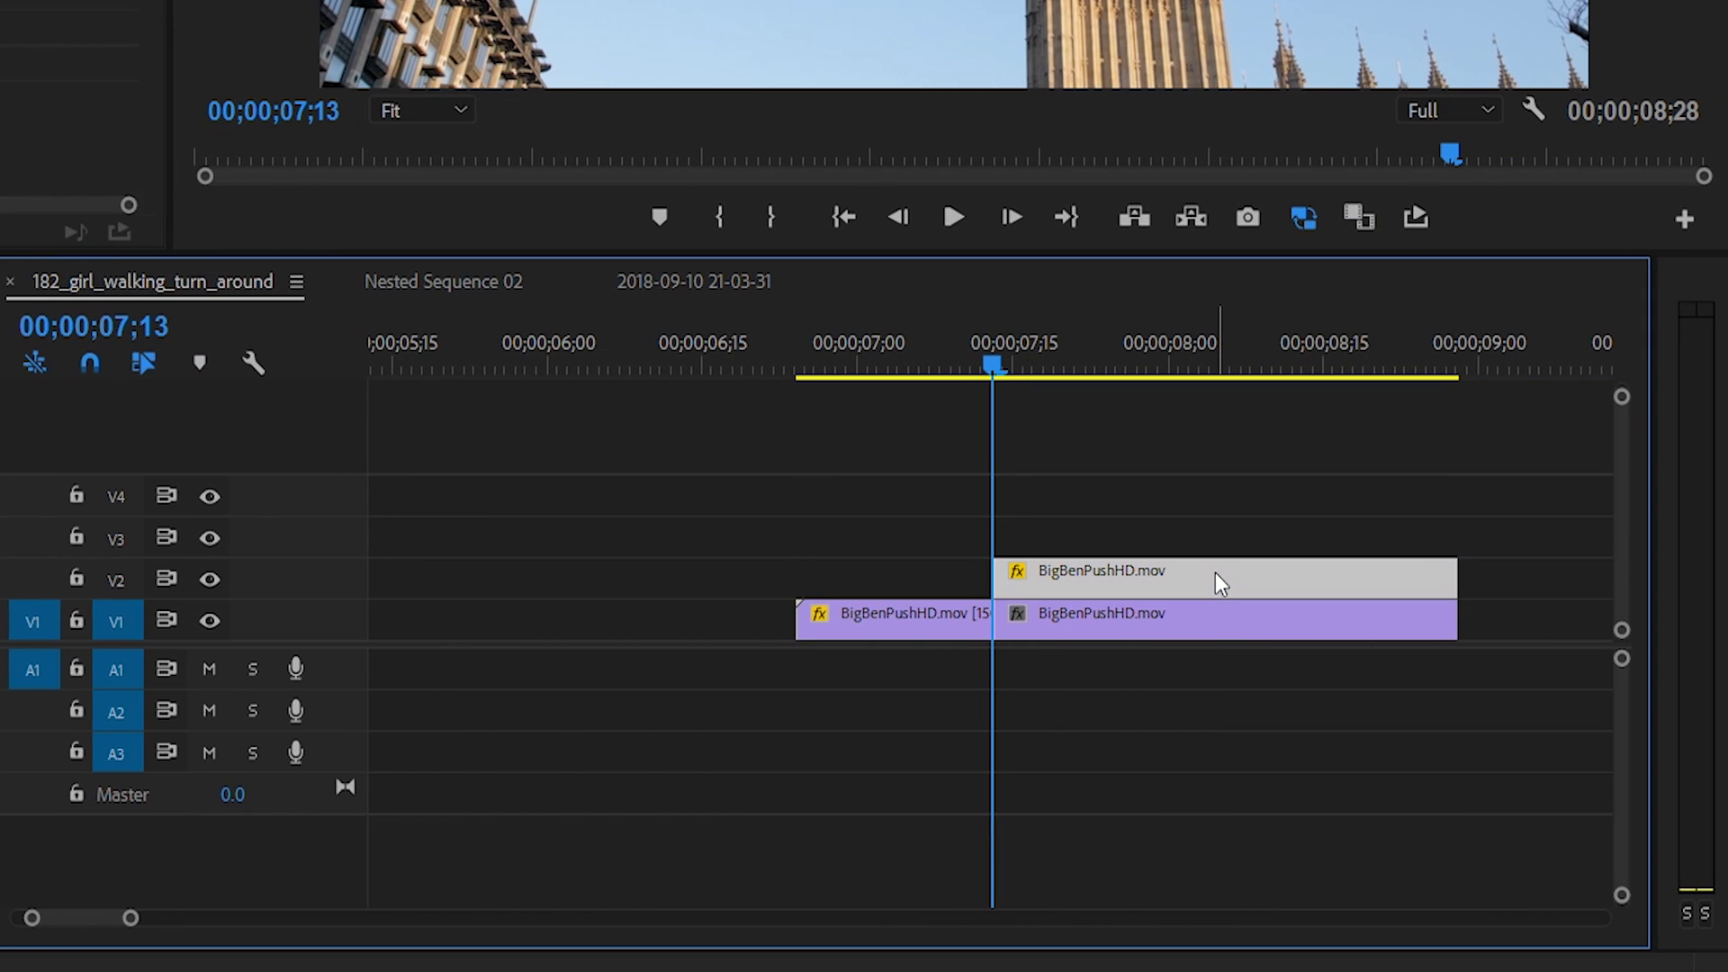
pyautogui.rightClick(1216, 575)
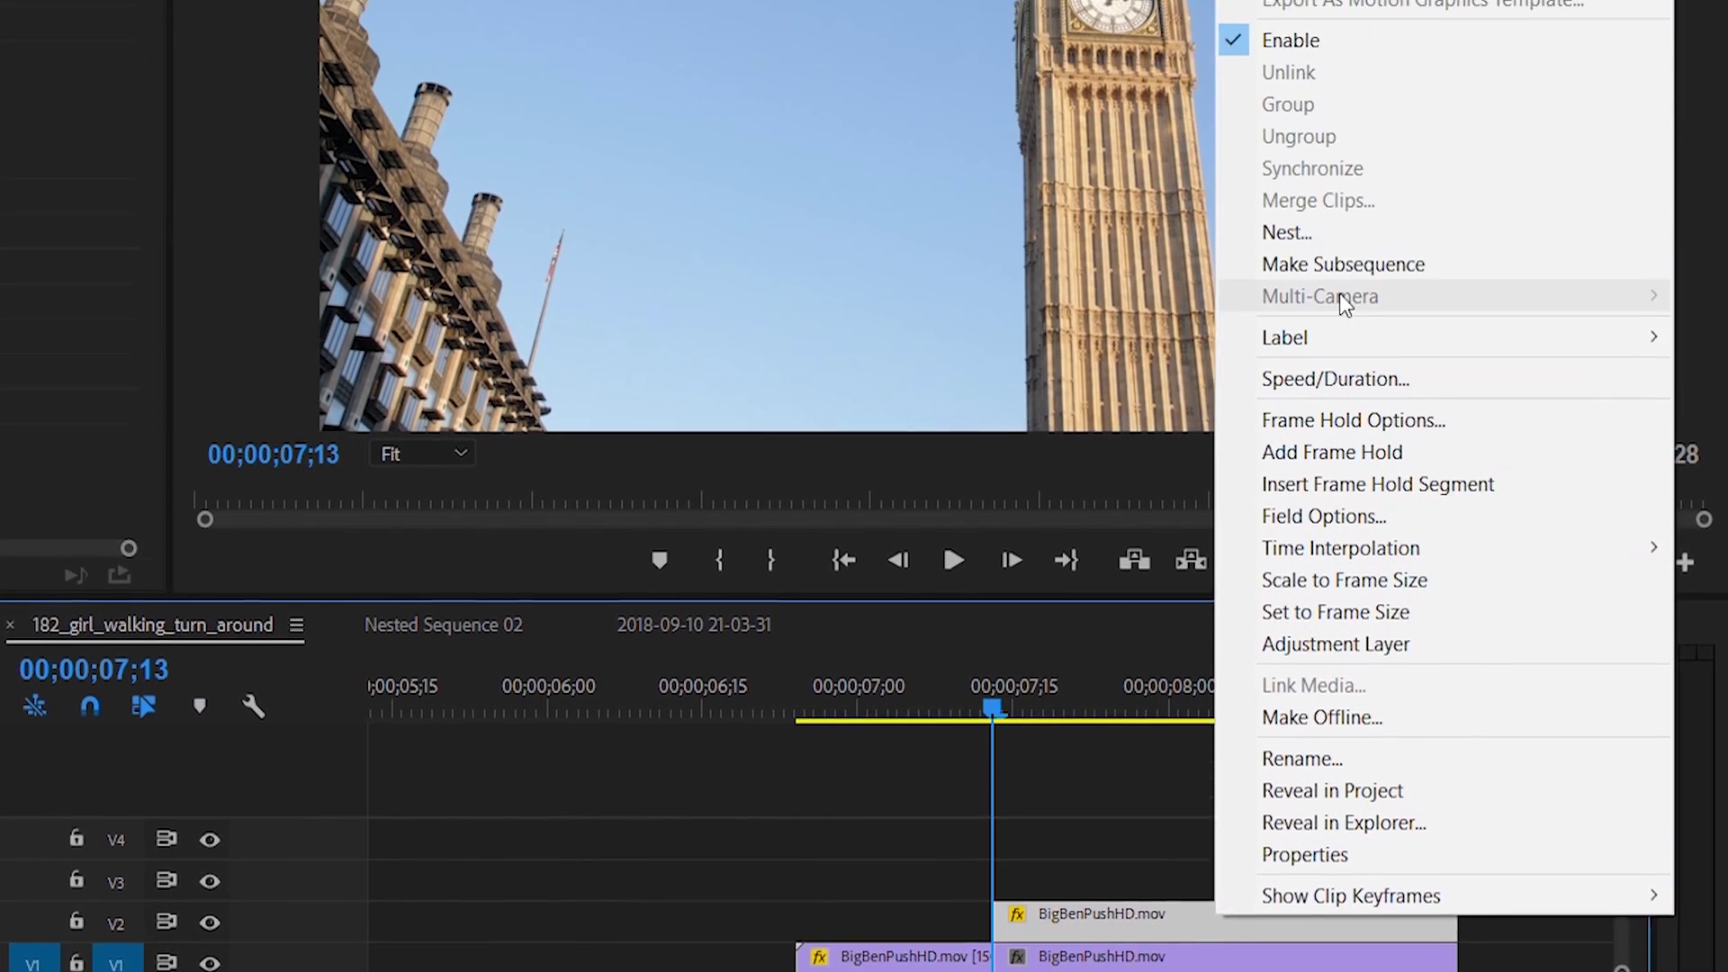
pyautogui.click(1341, 418)
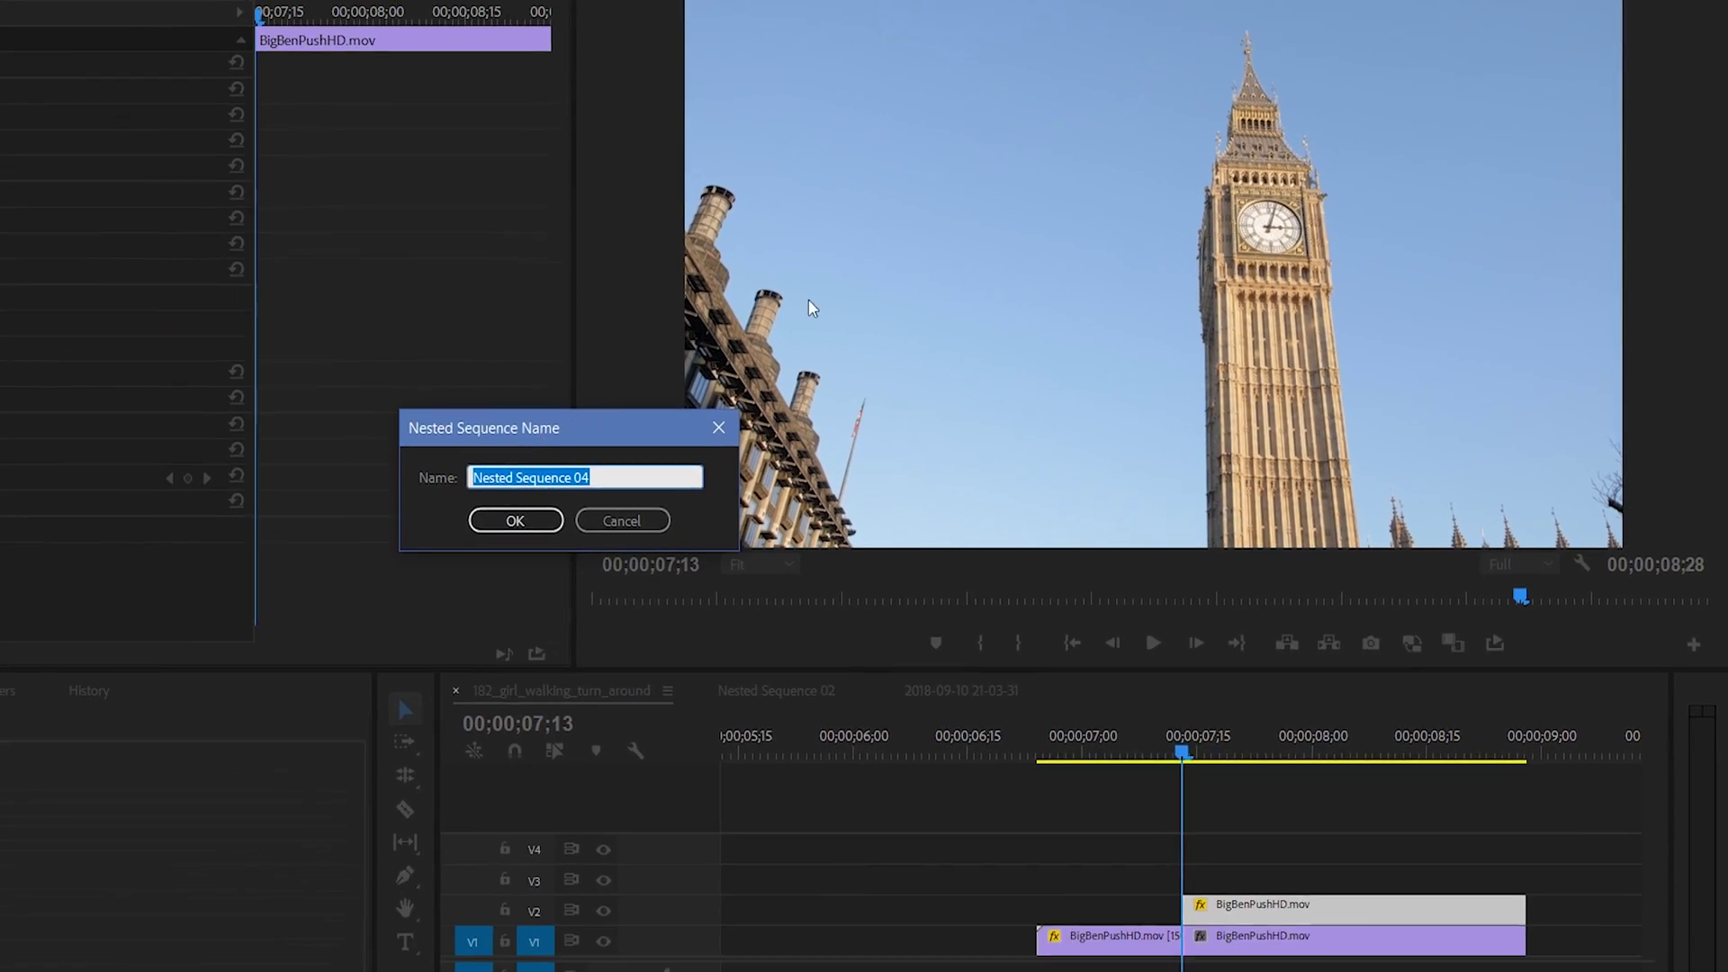
pyautogui.write('B')
pyautogui.write('ig Ben')
pyautogui.press('Return')
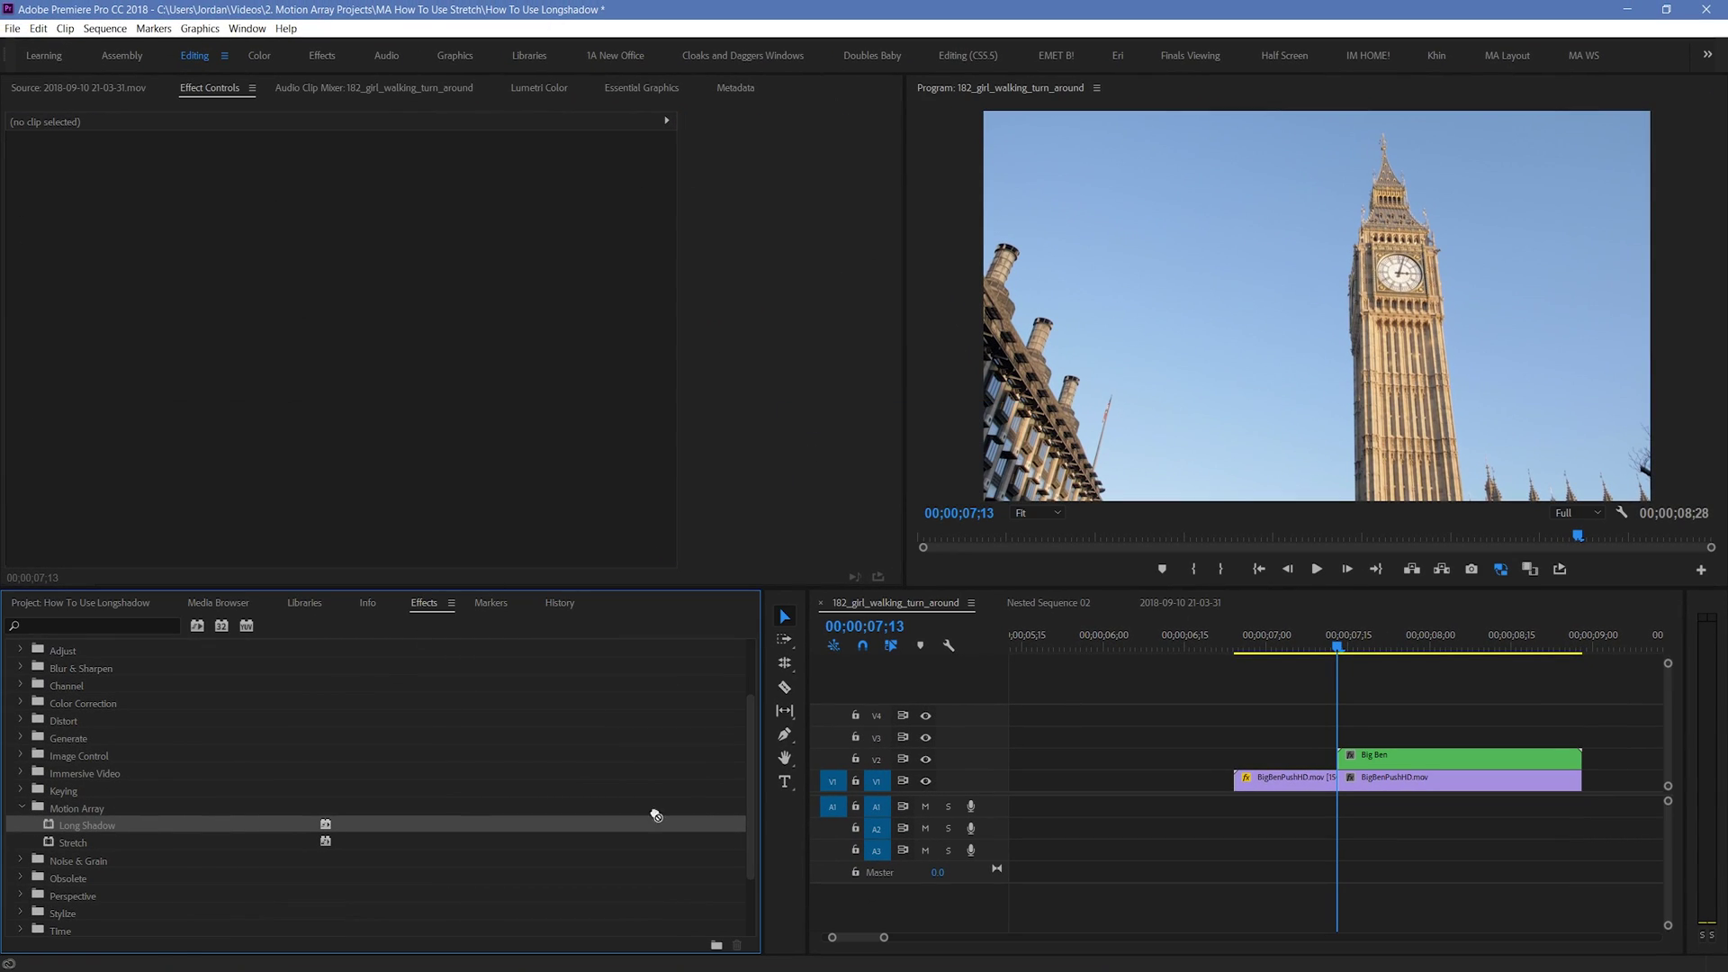
# Apply Long Shadow to the Big Ben nest and add a blue second shadow at 178°
pyautogui.moveTo(657, 815); pyautogui.dragTo(1385, 754)
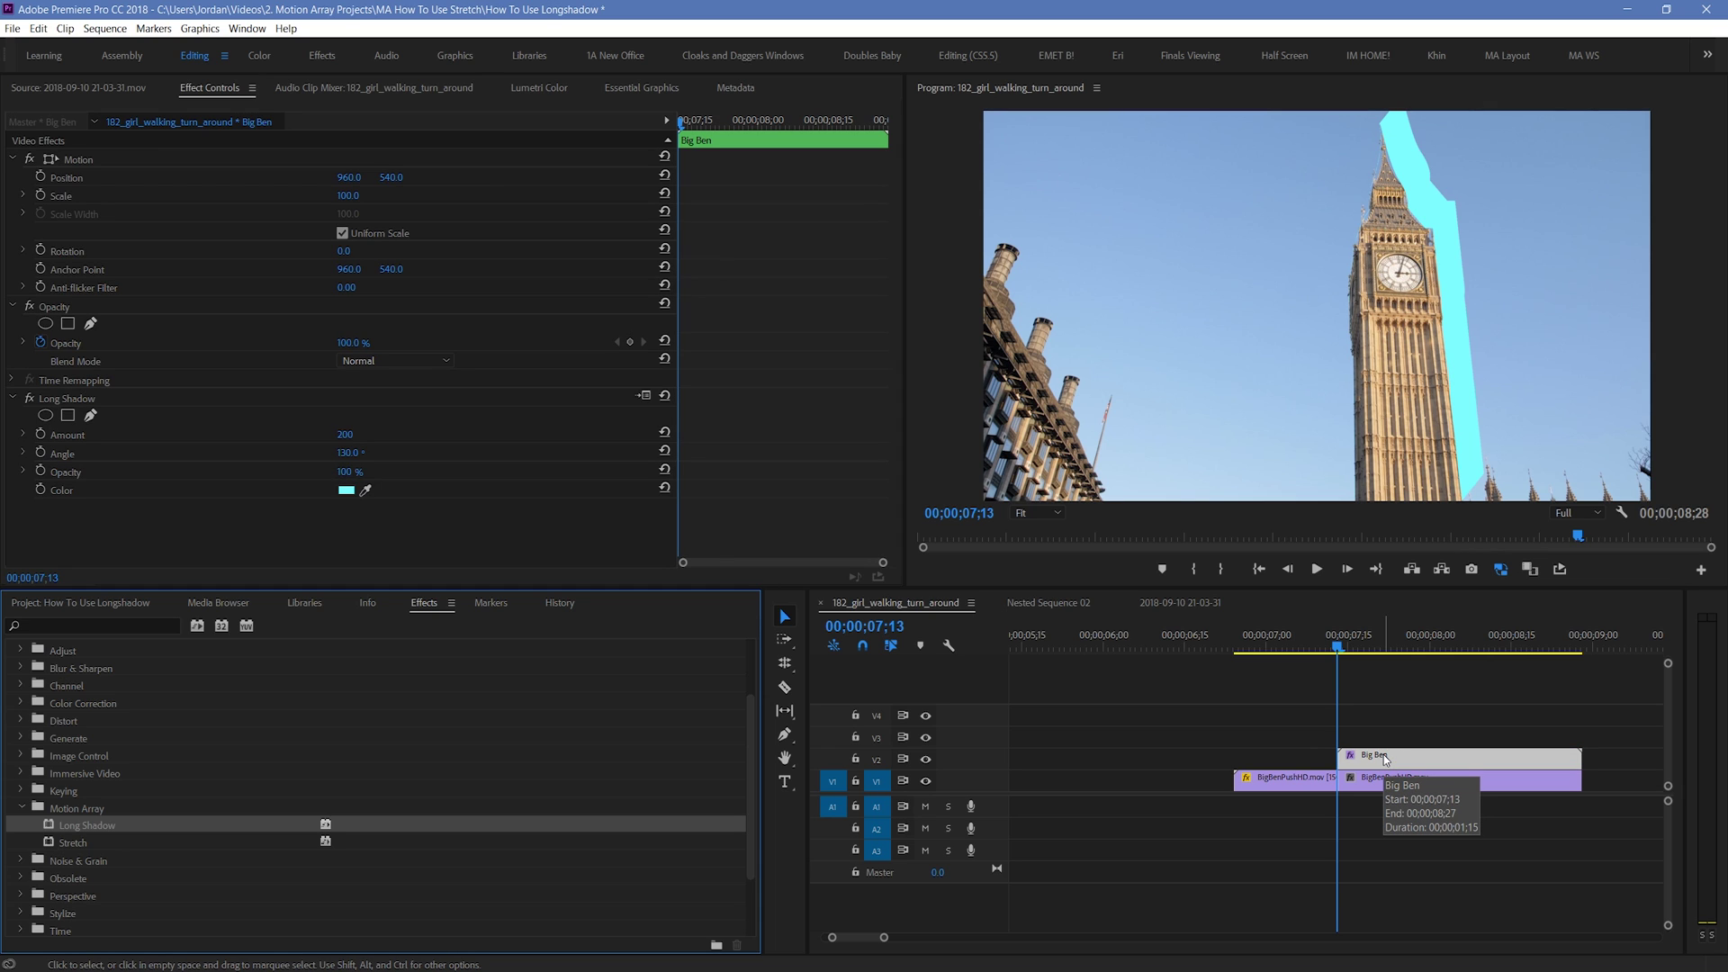
pyautogui.hotkey('shift', '5')
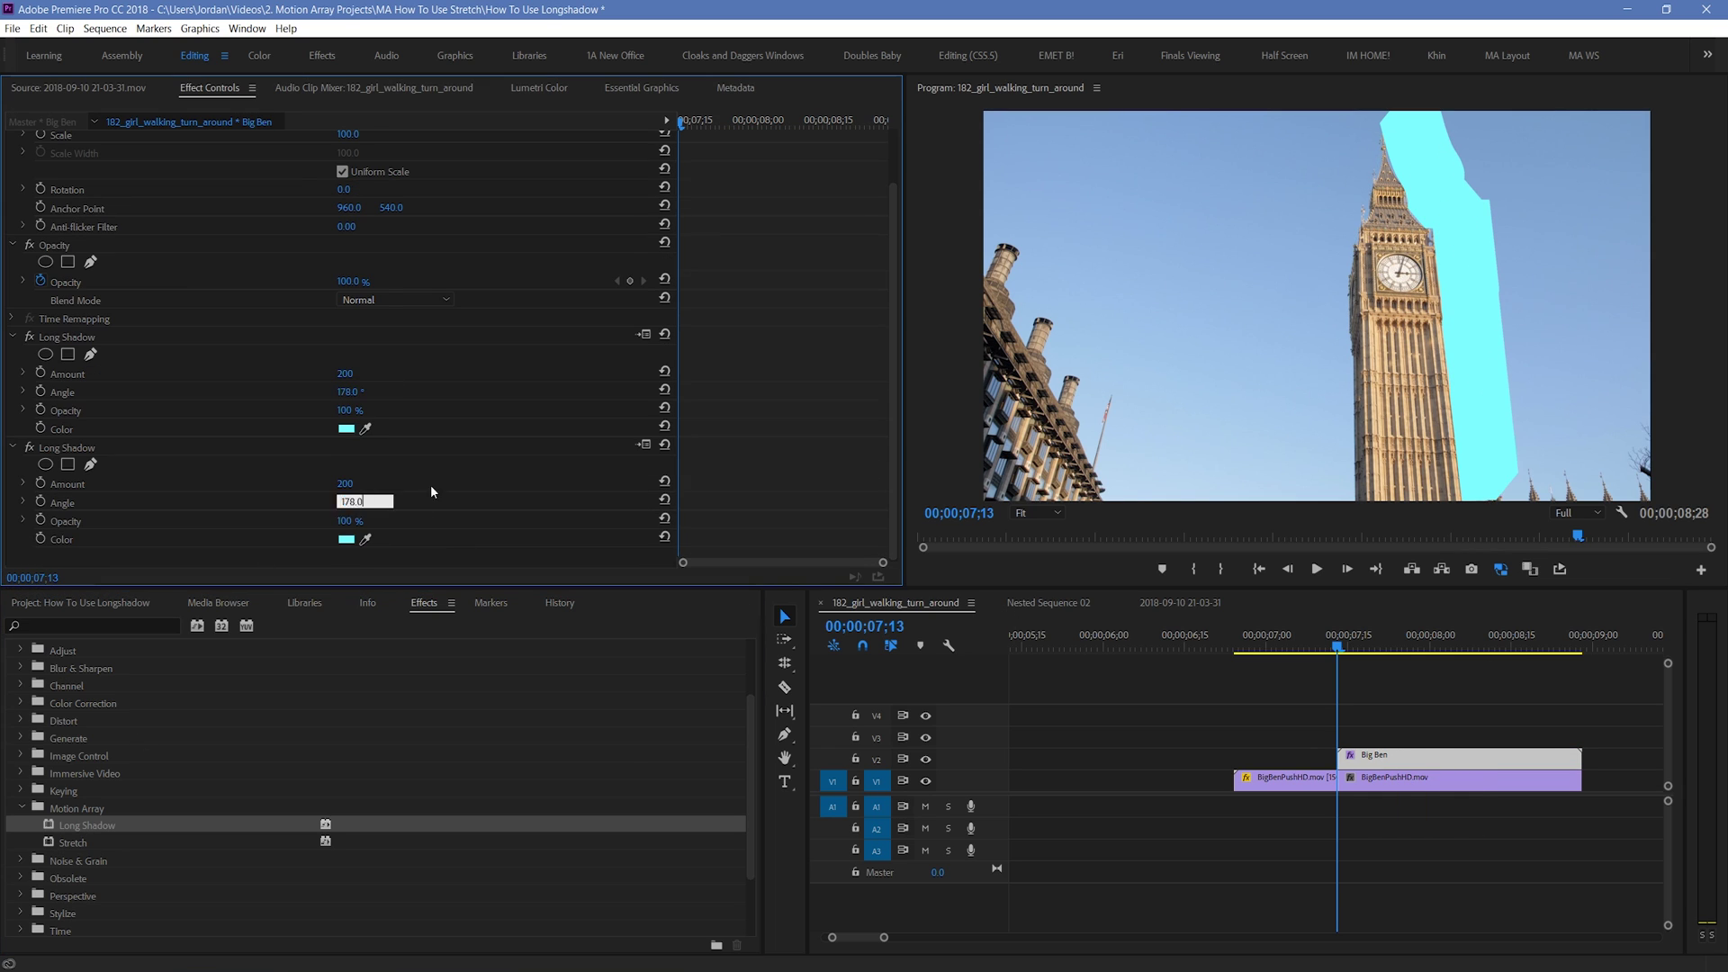
pyautogui.click(346, 494)
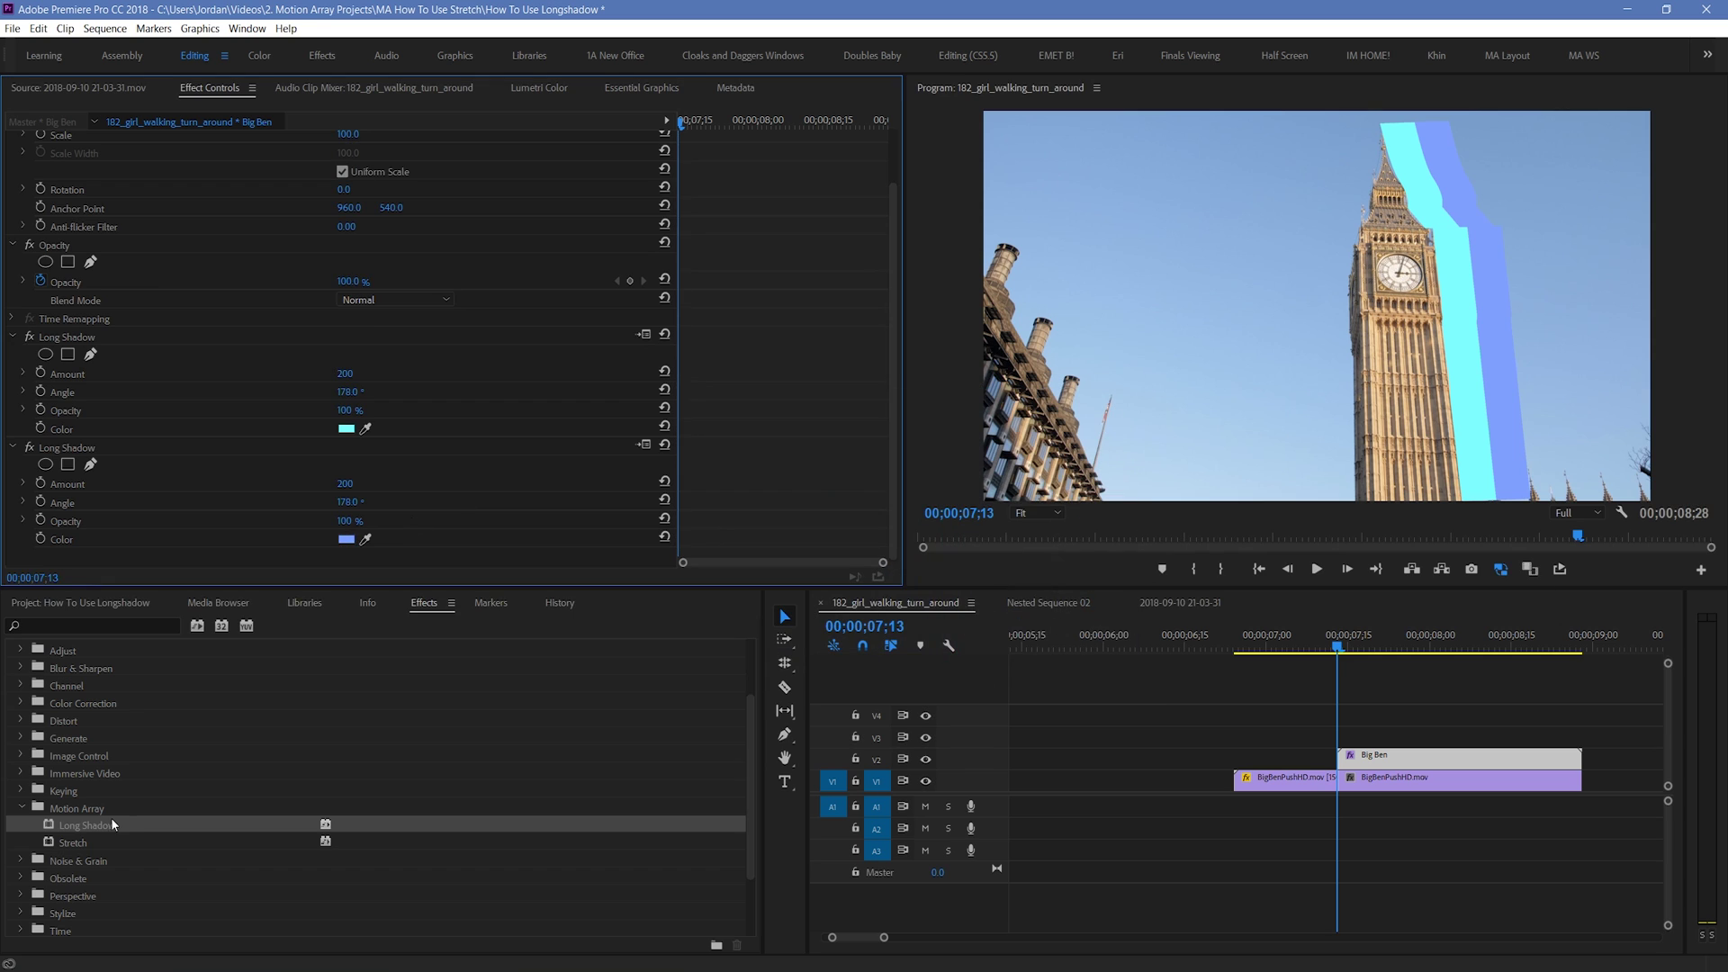